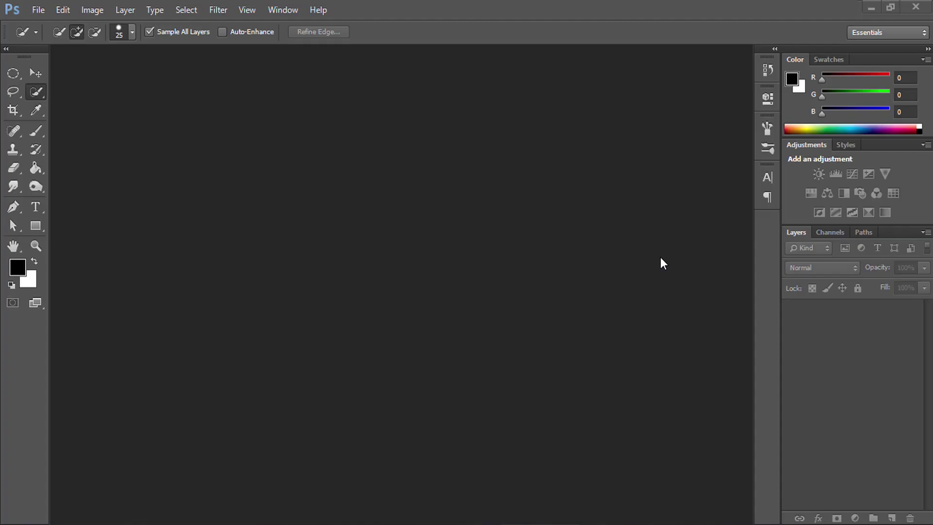
Step: Create a 1280 × 720 pixel white-background document, Untitled-1, and fit it to the window
left_click(33, 74)
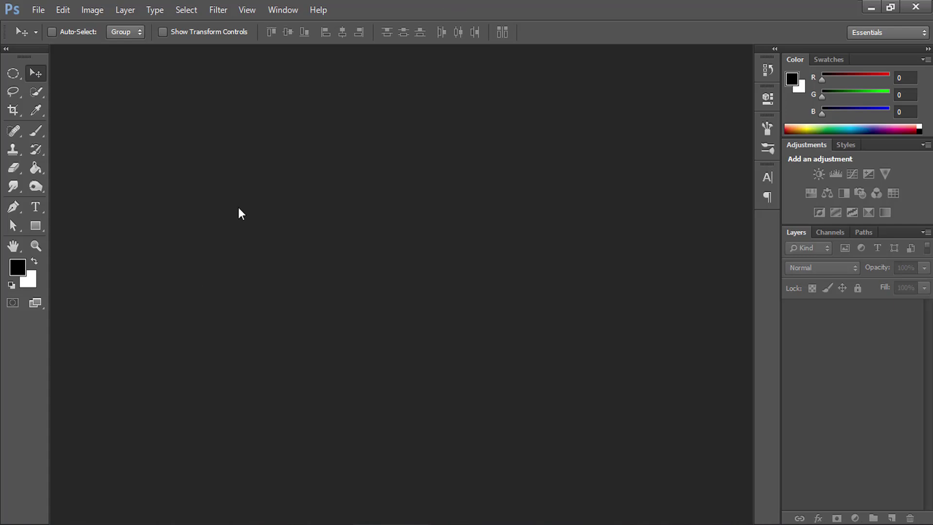
left_click(39, 10)
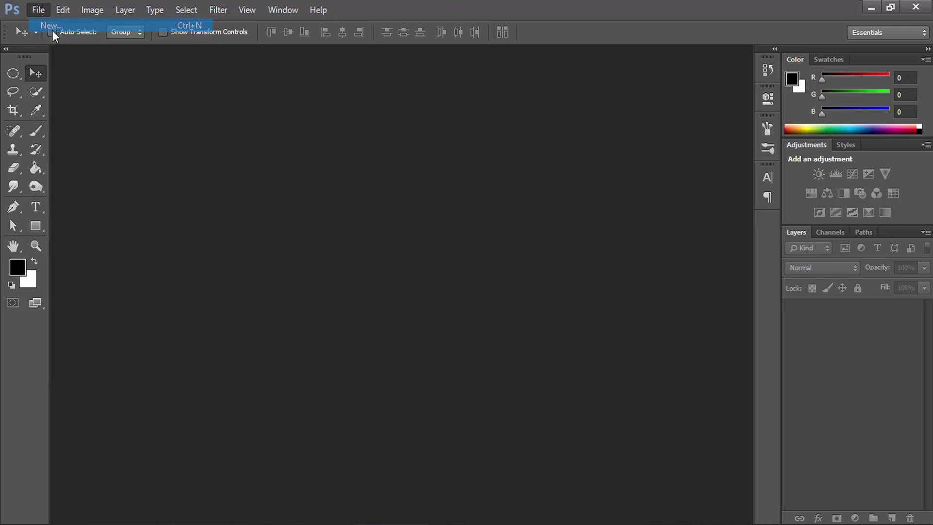
left_click_drag(182, 189, 131, 191)
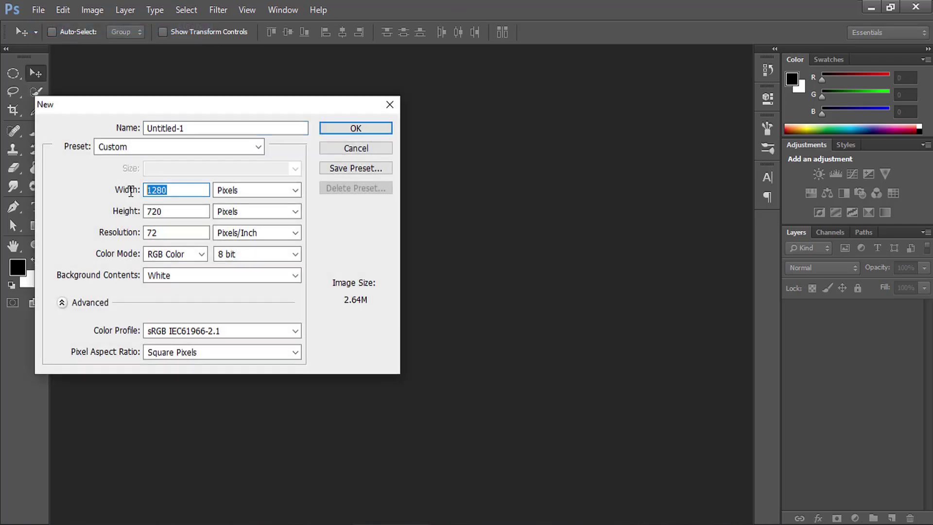
left_click_drag(175, 210, 145, 200)
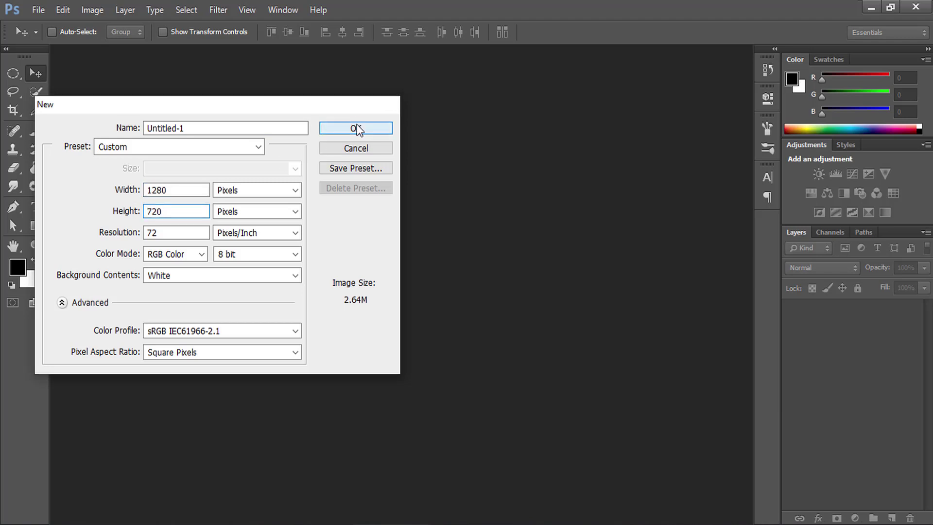
left_click(355, 127)
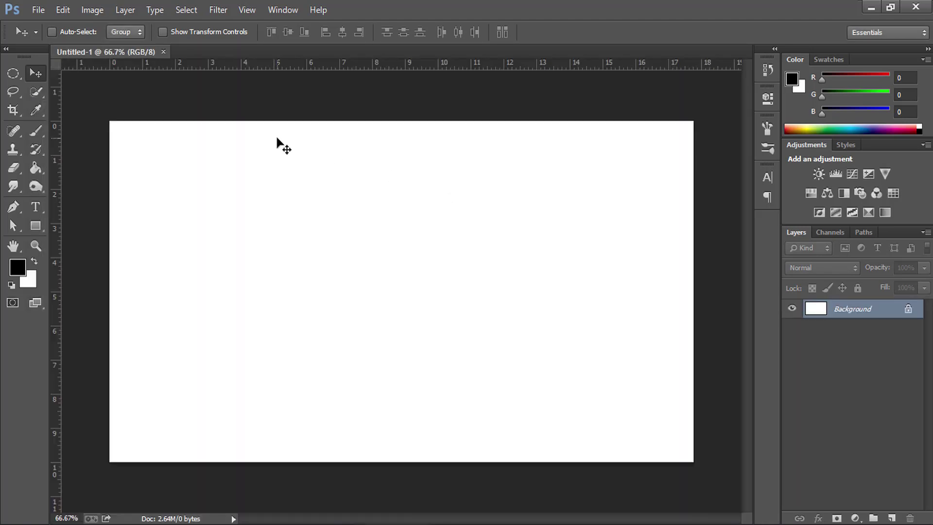
key("ctrl+0")
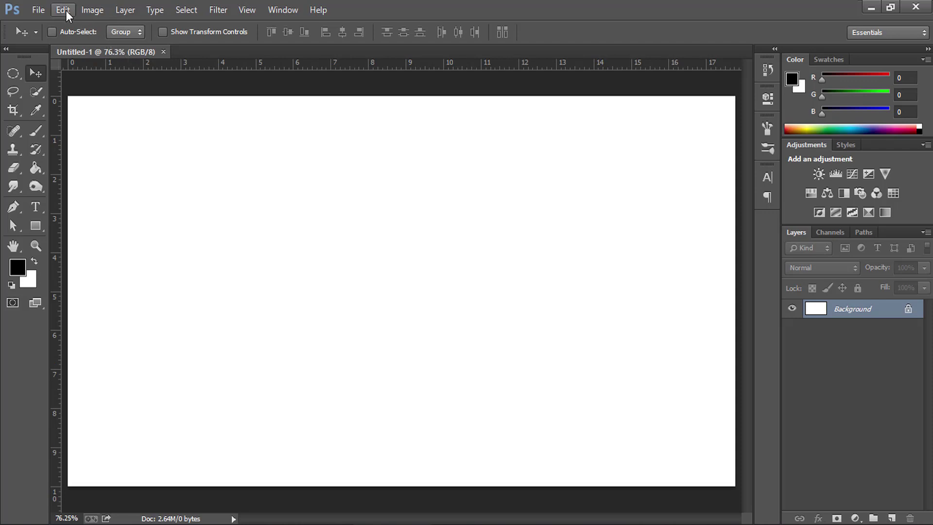
Step: Fill the Background layer with 50% Gray at 100% opacity using Edit > Fill
left_click(65, 10)
left_click(104, 197)
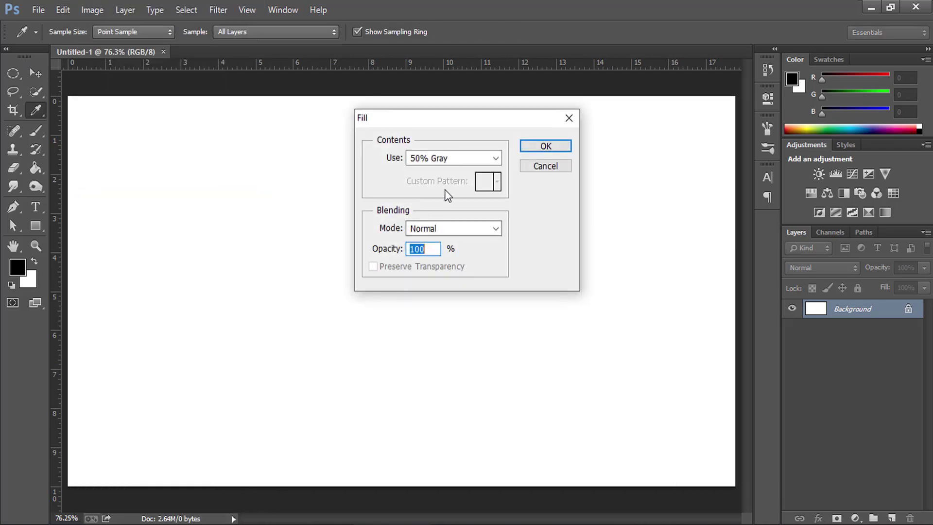
left_click(543, 148)
key("v")
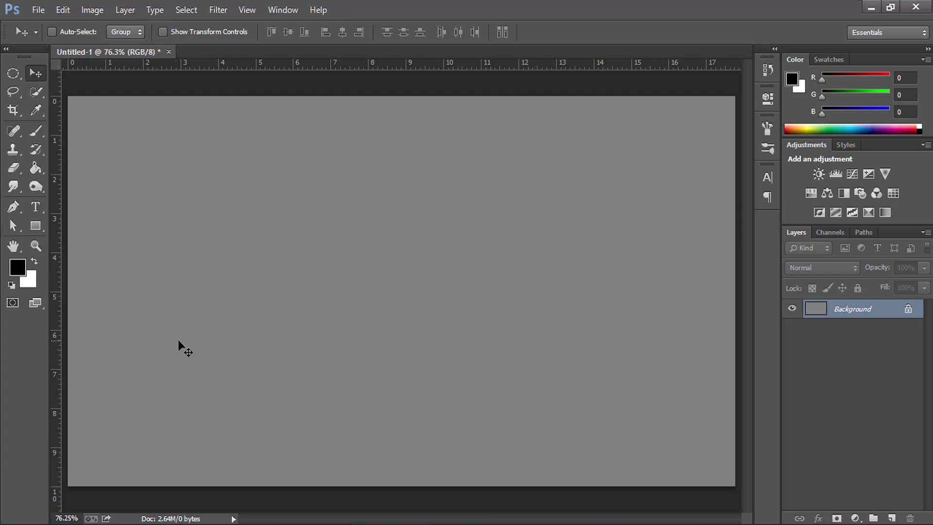
Step: Drag free_rock_stone_stock_by_aelathen_d6rxcrf.jpg from File Explorer into Photoshop as its own document
key("alt+Tab")
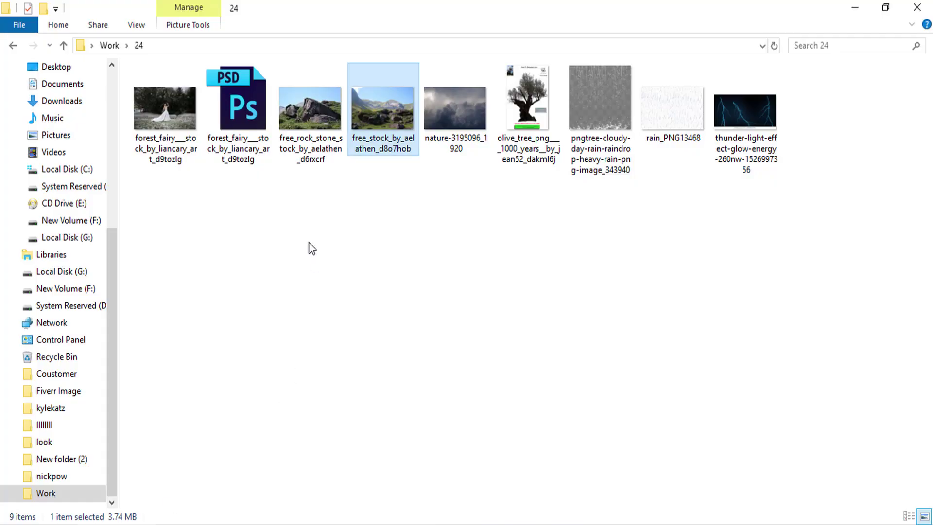
left_click_drag(312, 122, 373, 522)
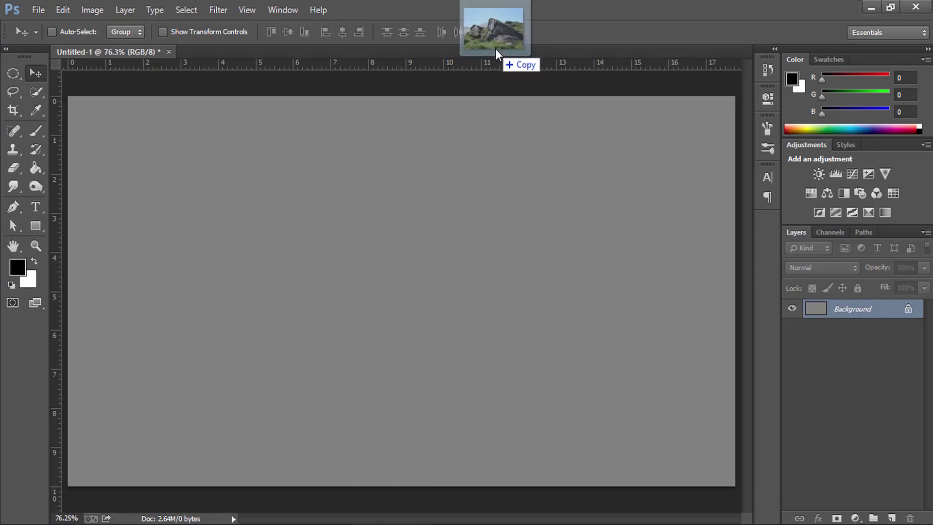
left_click_drag(373, 522, 495, 48)
left_click(35, 245)
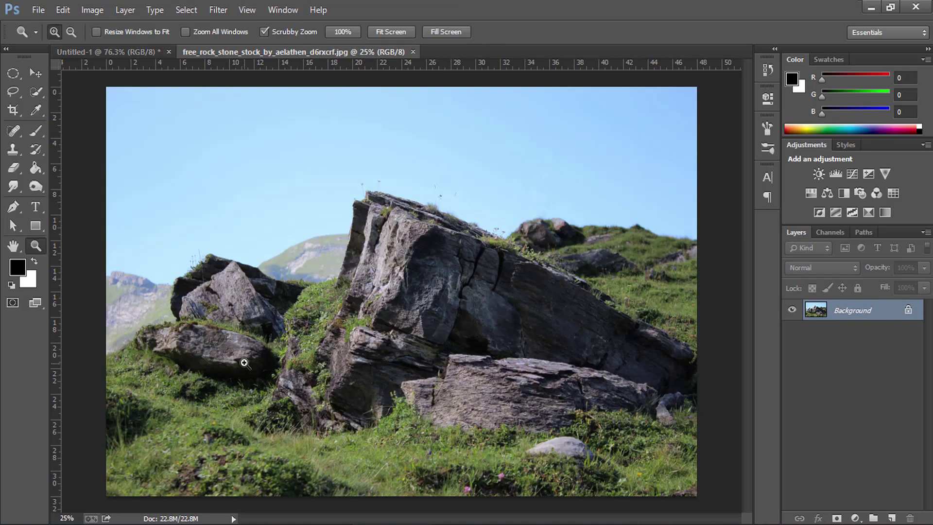
Step: Quick-select the rocks, large right rock and grassy hillside with an enlarged brush, excluding the sky
left_click(35, 91)
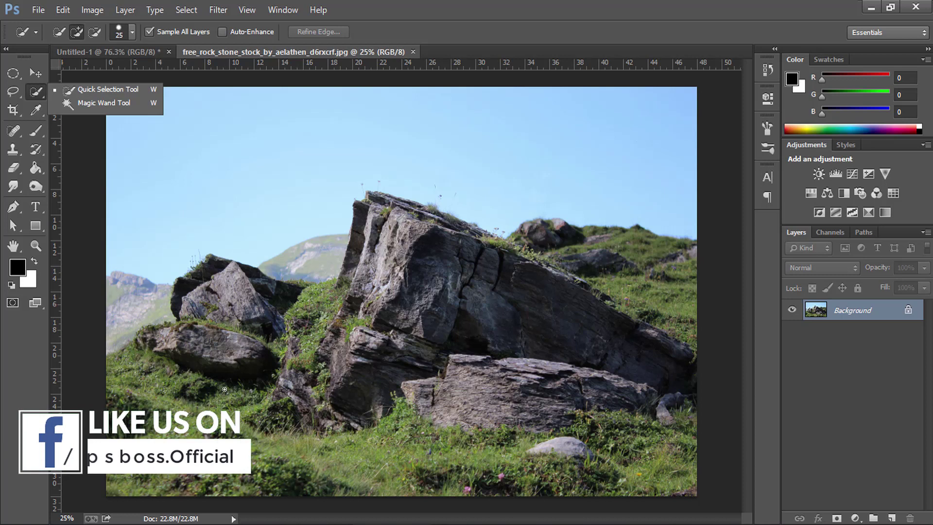
key("bracketright")
key("bracketright")
key("bracketright")
mouse_move(112, 375)
left_mouse_down()
mouse_move(186, 295)
mouse_move(309, 302)
left_mouse_up()
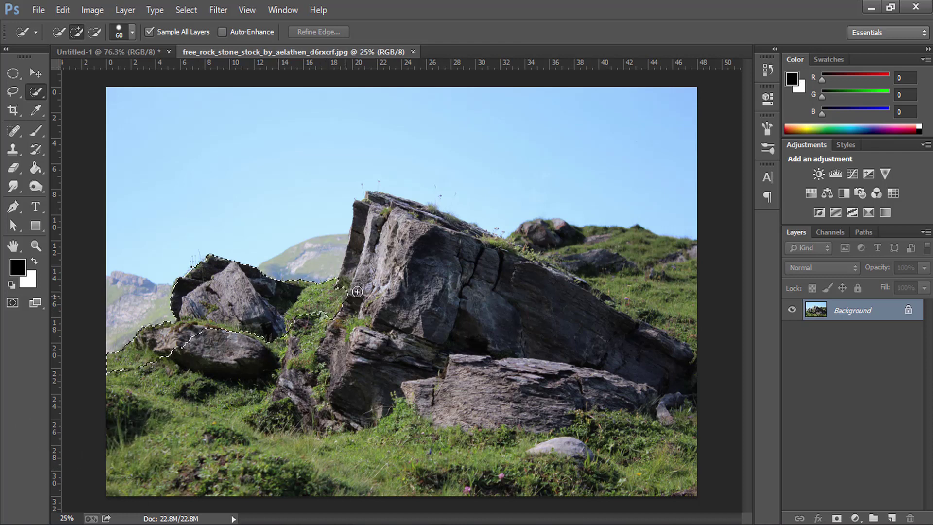
left_click_drag(372, 236, 361, 213)
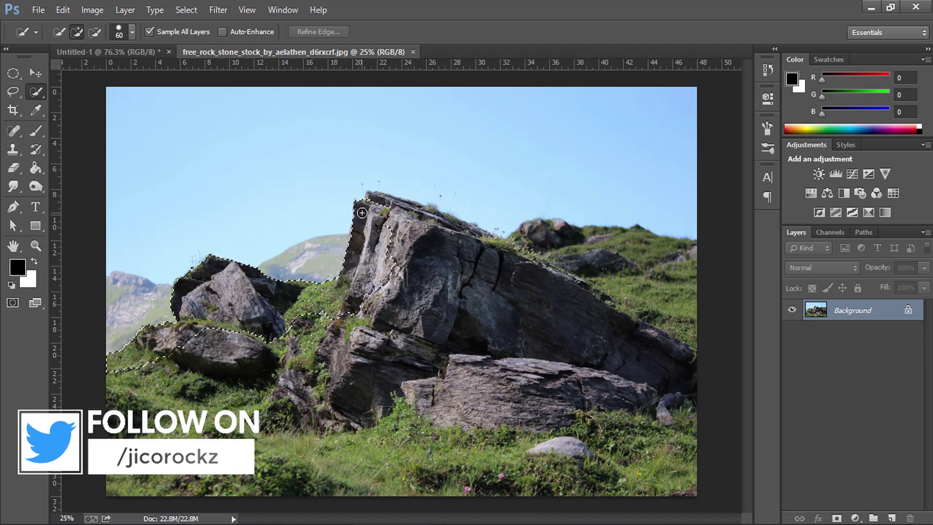
left_click_drag(373, 204, 375, 199)
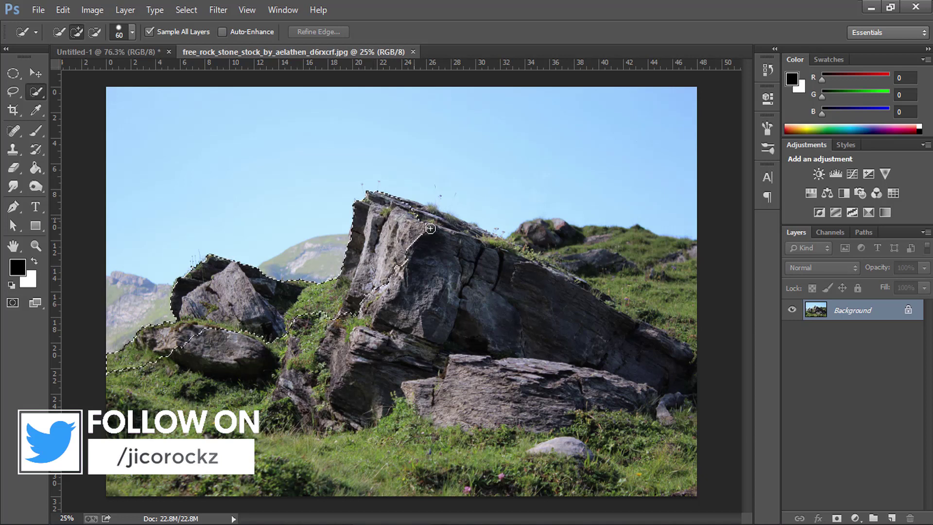
mouse_move(498, 253)
left_mouse_down()
mouse_move(468, 365)
mouse_move(582, 454)
left_mouse_up()
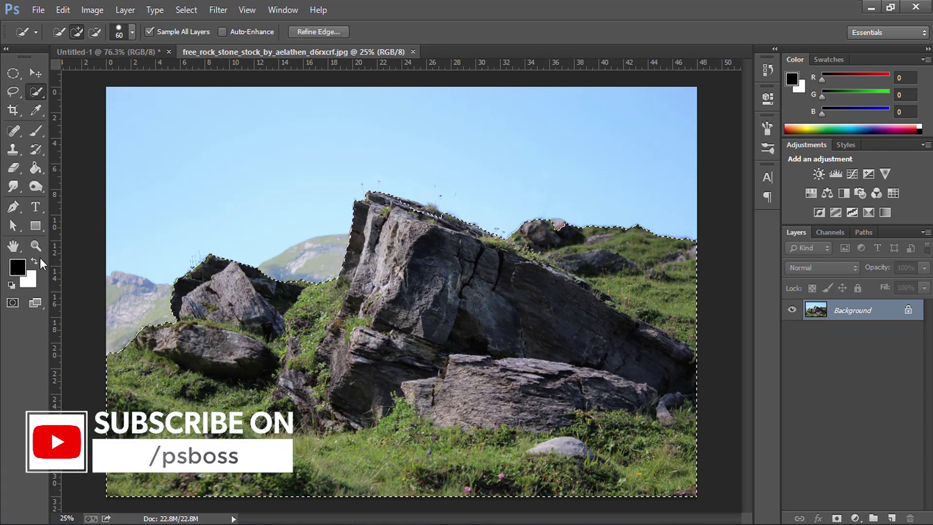
left_click(36, 245)
left_click_drag(139, 384, 190, 386)
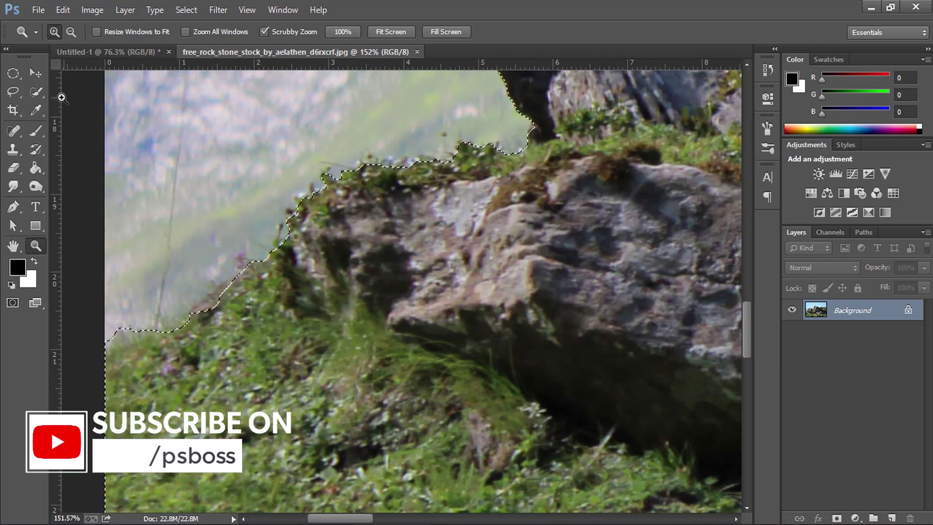
Step: Trace a freehand Lasso correction along the rock tops
left_click(13, 91)
scroll(281, 272, "up", 5)
scroll(282, 272, "right", 4)
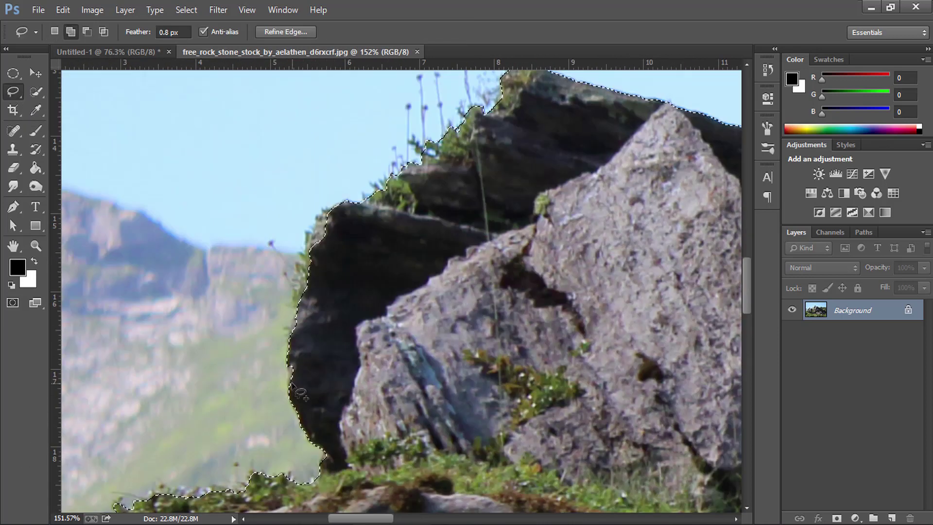
scroll(340, 291, "right", 8)
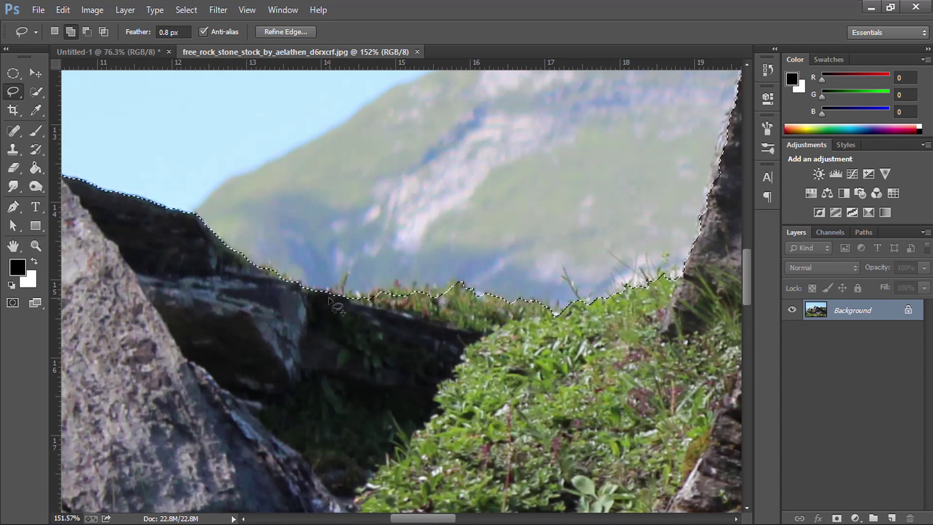
scroll(328, 298, "right", 2)
scroll(329, 298, "up", 1)
scroll(363, 435, "right", 2)
scroll(363, 435, "up", 2)
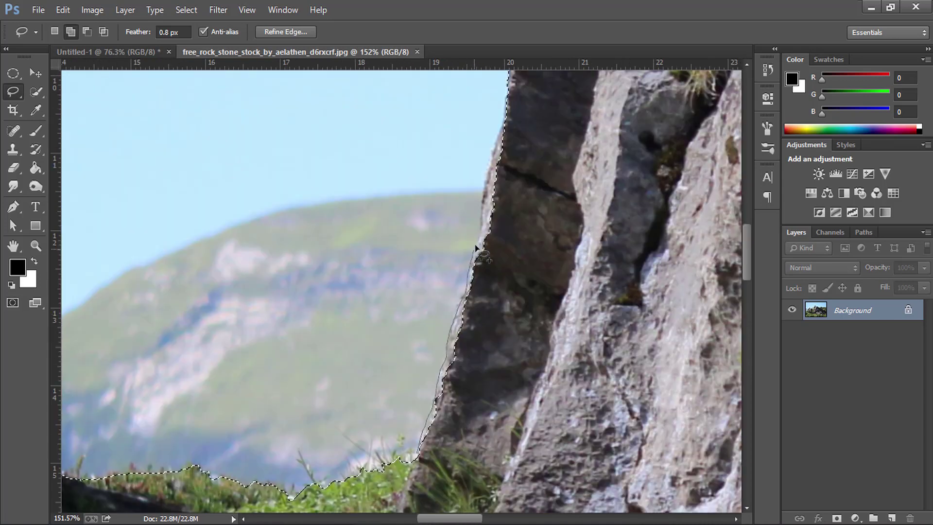
scroll(518, 188, "down", 1)
scroll(502, 291, "right", 6)
scroll(502, 291, "up", 4)
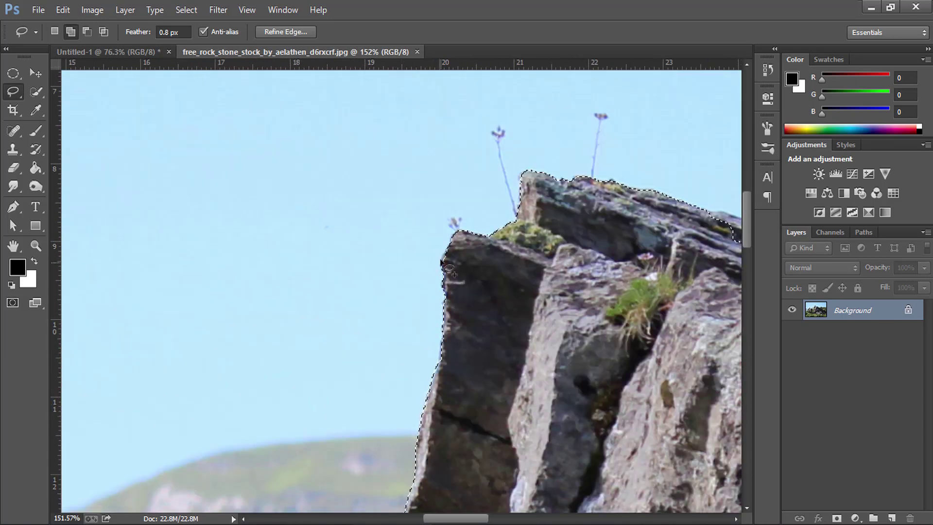
scroll(333, 306, "right", 1)
left_click_drag(274, 251, 329, 266)
scroll(547, 345, "right", 5)
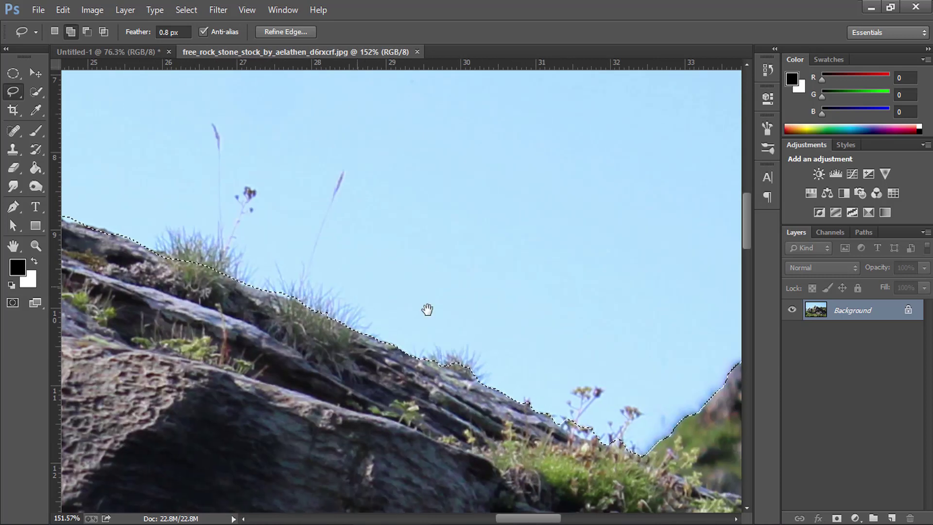
scroll(427, 309, "right", 5)
left_click_drag(546, 345, 256, 382)
Step: Cut the sky above the hill out of the selection with the Lasso
key("z")
scroll(355, 285, "down", 5)
scroll(355, 285, "up", 3)
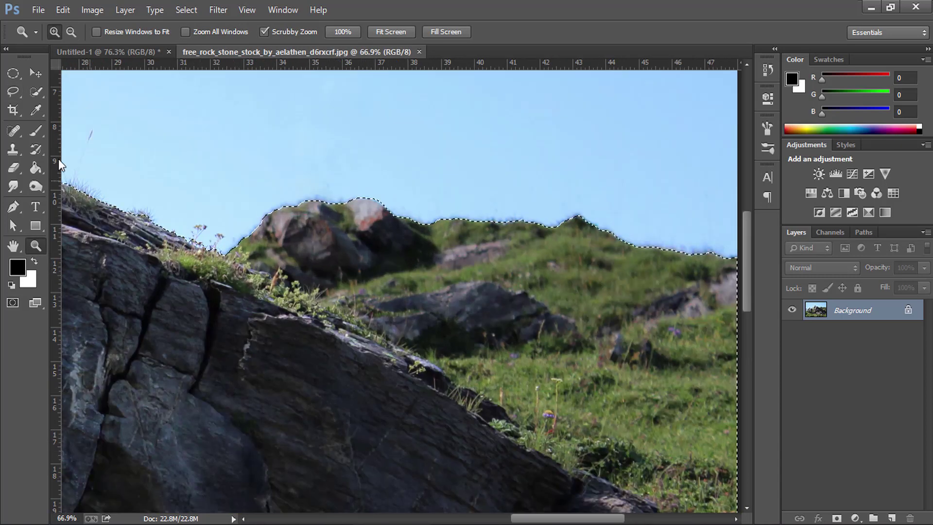
right_click(14, 91)
left_click(68, 94)
left_click_drag(466, 387, 476, 258)
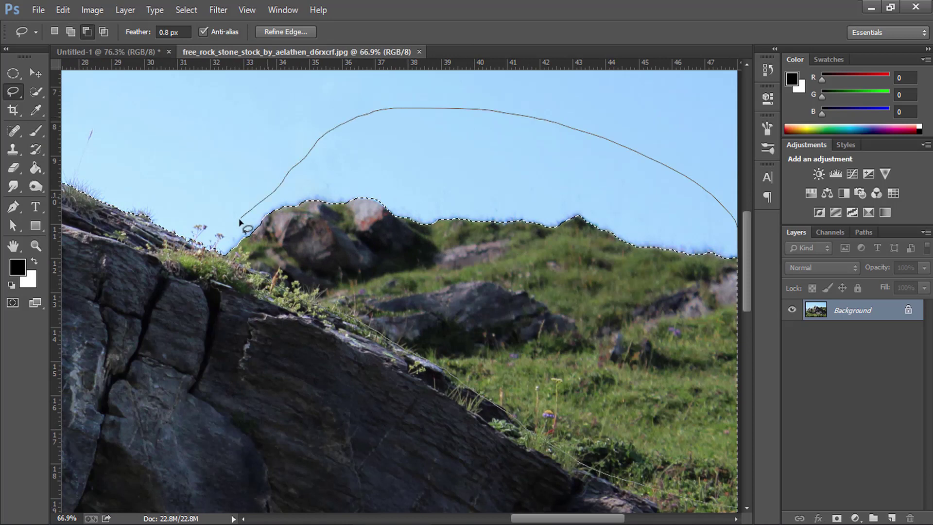
key("ctrl+0")
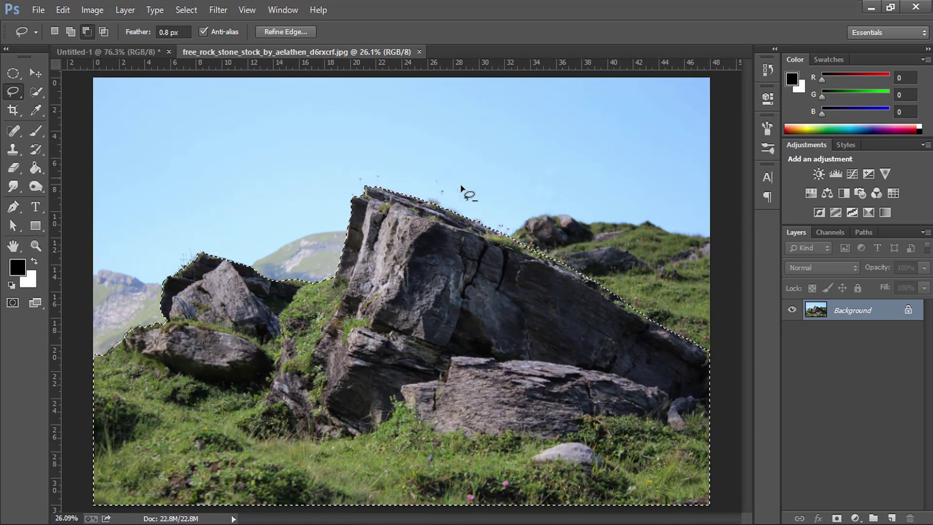
Step: Feather the selection by 1 pixel and add a layer mask hiding the sky on Layer 0
left_click(38, 72)
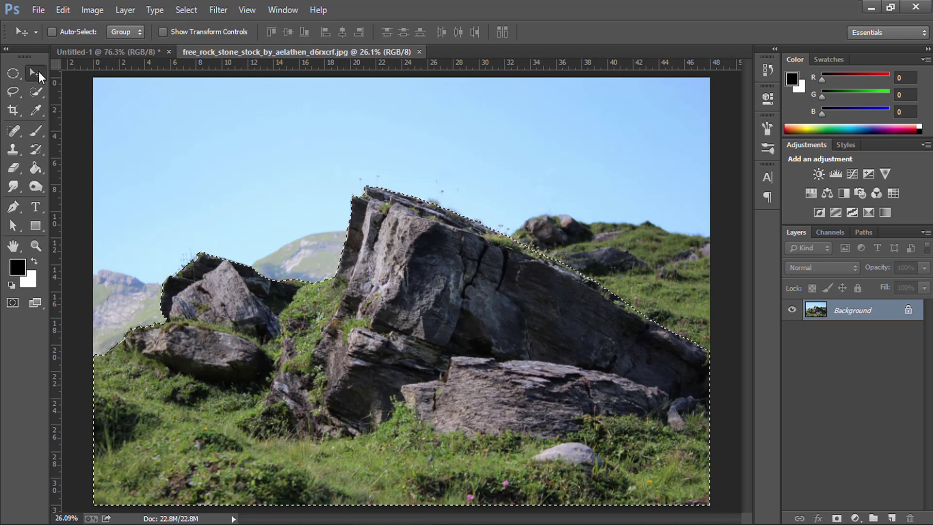
left_click(187, 9)
mouse_move(197, 180)
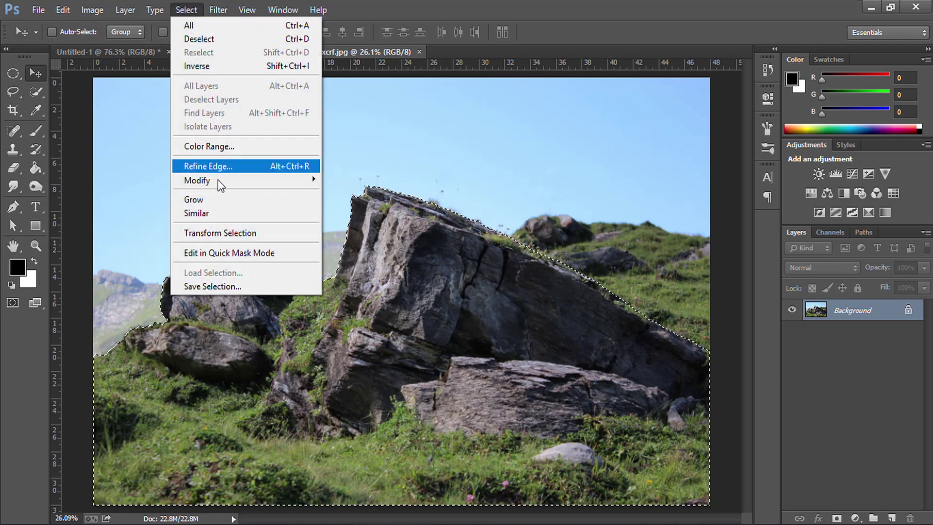
left_click(374, 235)
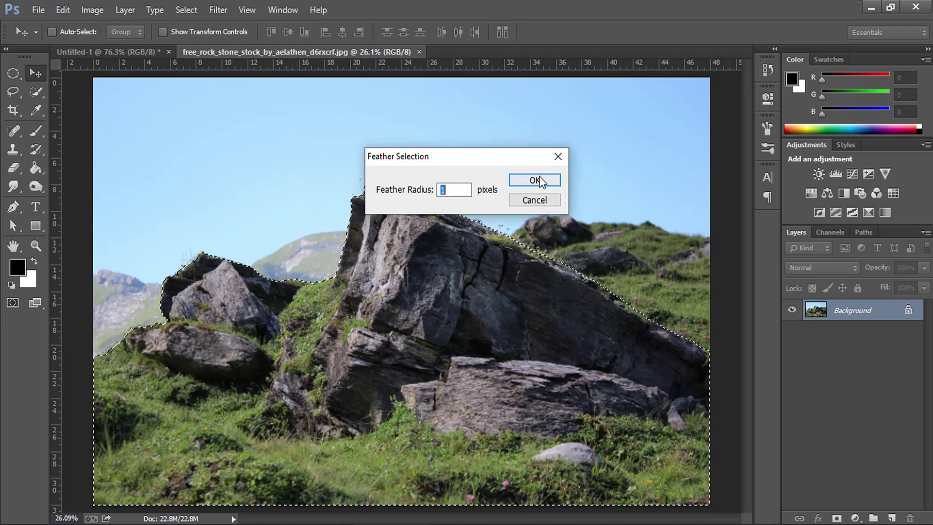
left_click(535, 180)
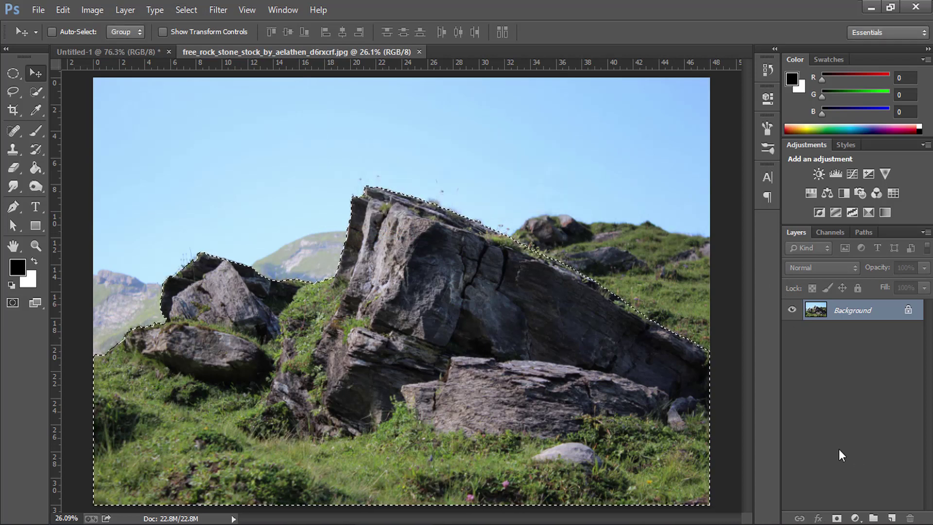
left_click(836, 518)
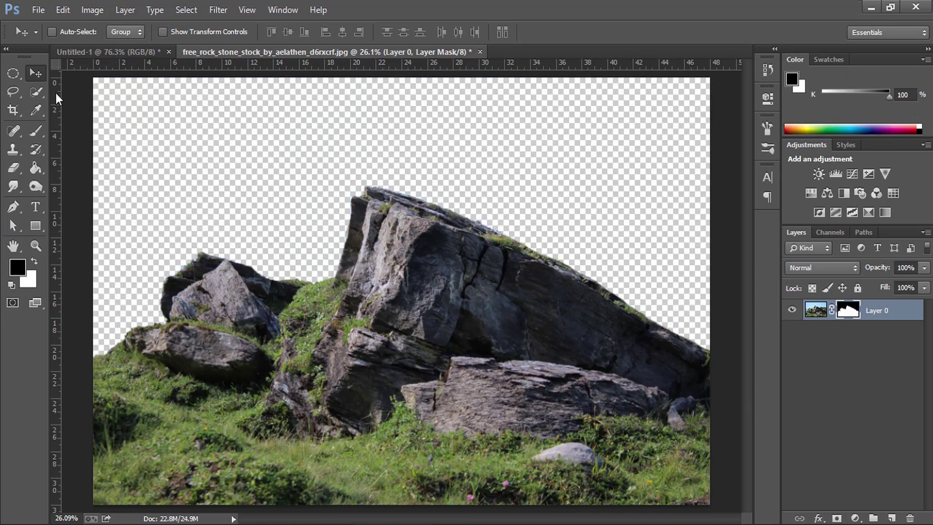
Step: Move the rock cutout into the composite and shrink it with Free Transform
mouse_move(457, 243)
left_mouse_down()
mouse_move(114, 41)
mouse_move(420, 354)
mouse_move(540, 387)
left_mouse_up()
key("ctrl+t")
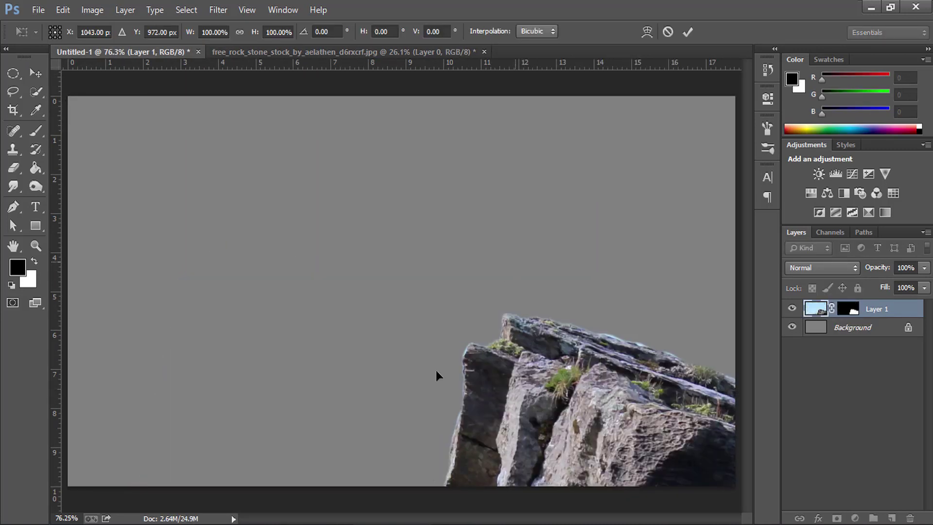
mouse_move(486, 274)
left_mouse_down()
mouse_move(572, 243)
mouse_move(705, 238)
left_mouse_up()
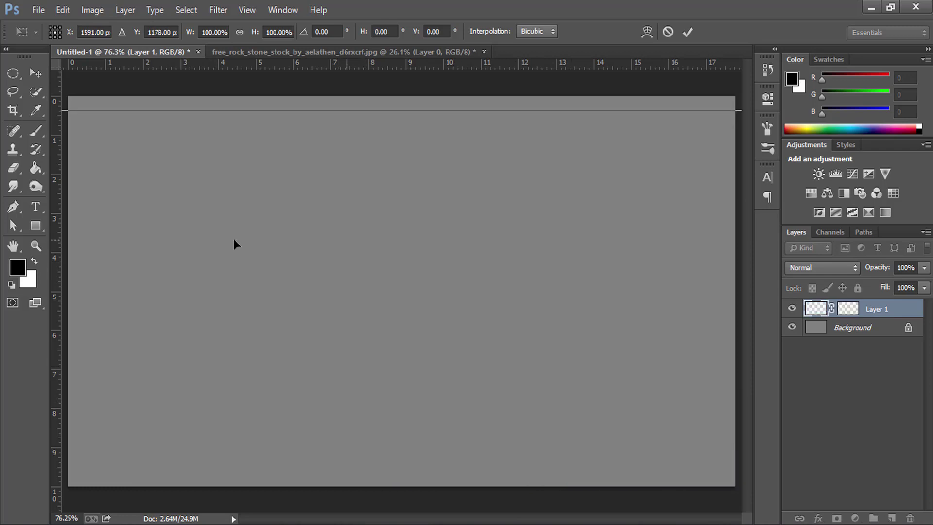
left_click_drag(253, 113, 660, 389)
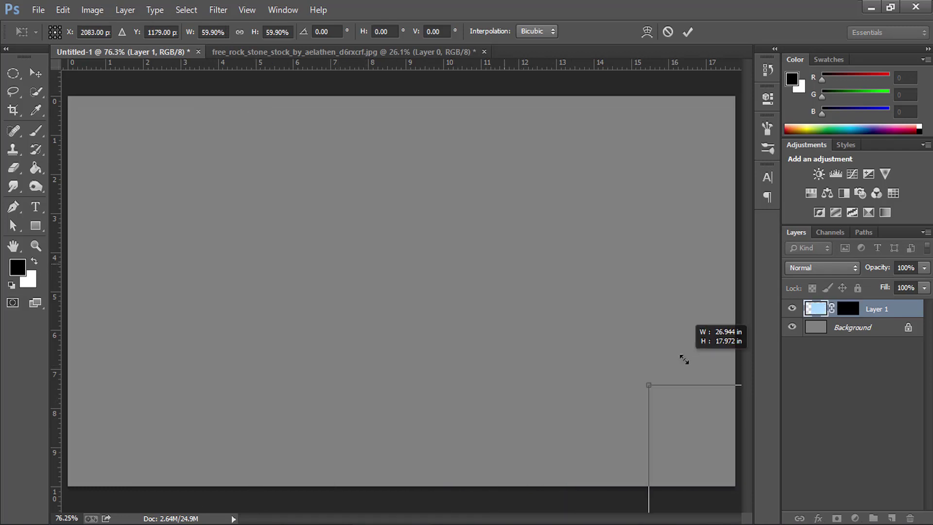
left_click_drag(704, 458, 300, 222)
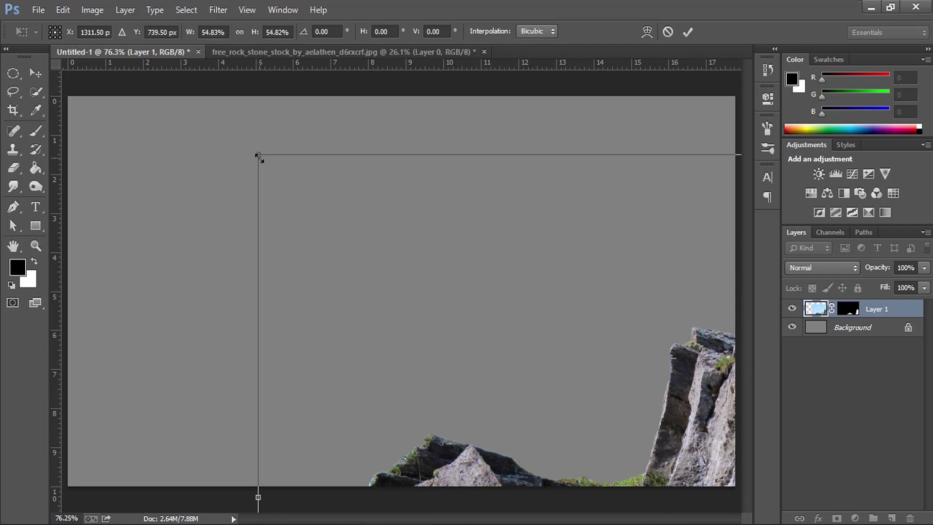
left_click_drag(280, 168, 561, 365)
left_click_drag(670, 431, 391, 246)
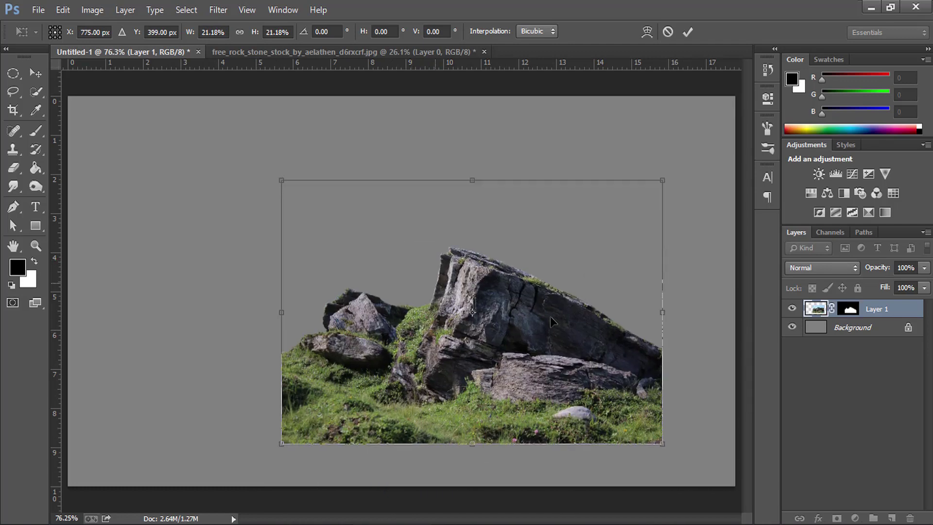
Step: Rotate the rock −19.64°, scale it to 39.53%, and place it at lower right
mouse_move(687, 312)
left_mouse_down()
mouse_move(707, 386)
mouse_move(777, 394)
left_mouse_up()
left_click_drag(473, 276, 530, 379)
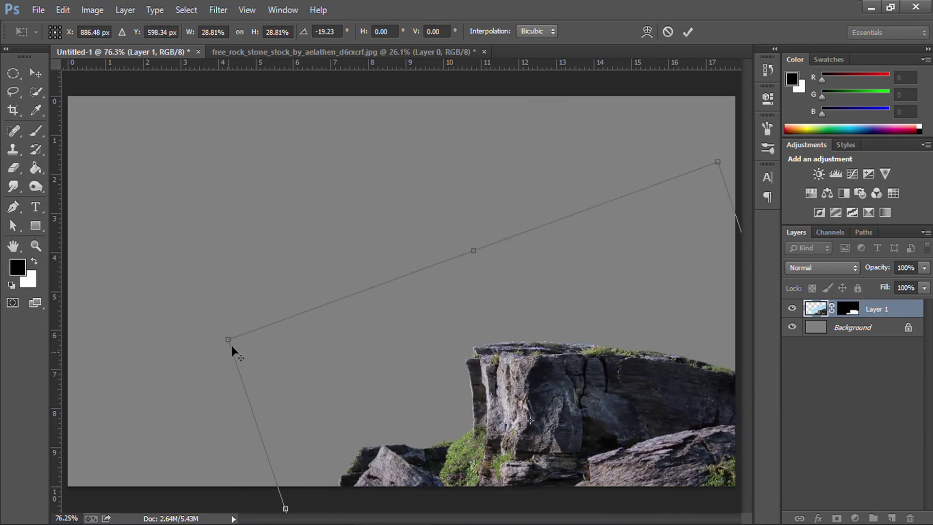
left_click_drag(192, 328, 119, 278)
mouse_move(535, 346)
left_mouse_down()
mouse_move(524, 316)
mouse_move(522, 347)
left_mouse_up()
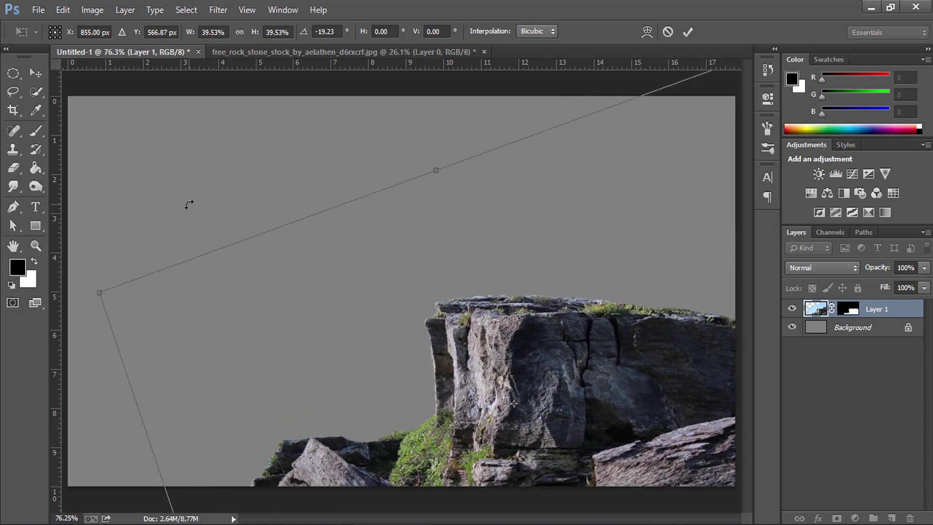
left_click_drag(189, 205, 207, 217)
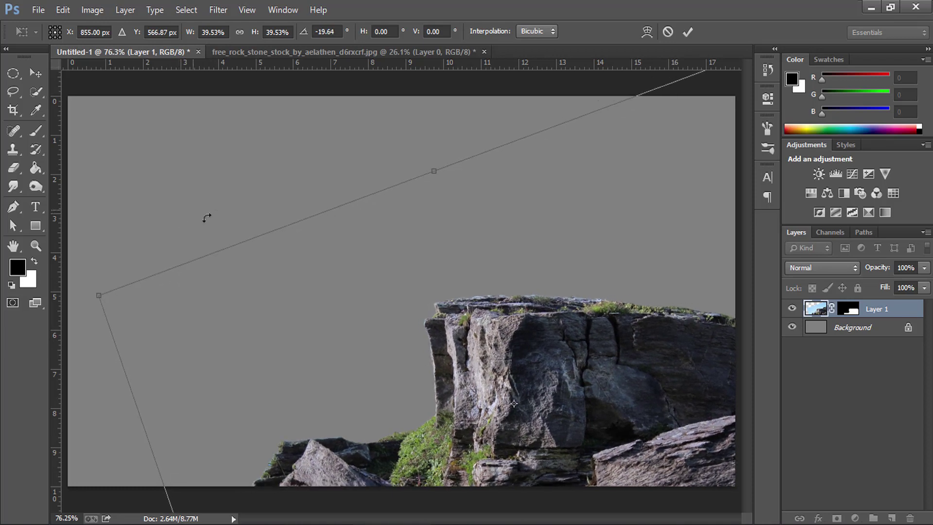
mouse_move(599, 360)
left_mouse_down()
mouse_move(611, 320)
mouse_move(584, 343)
mouse_move(615, 344)
left_mouse_up()
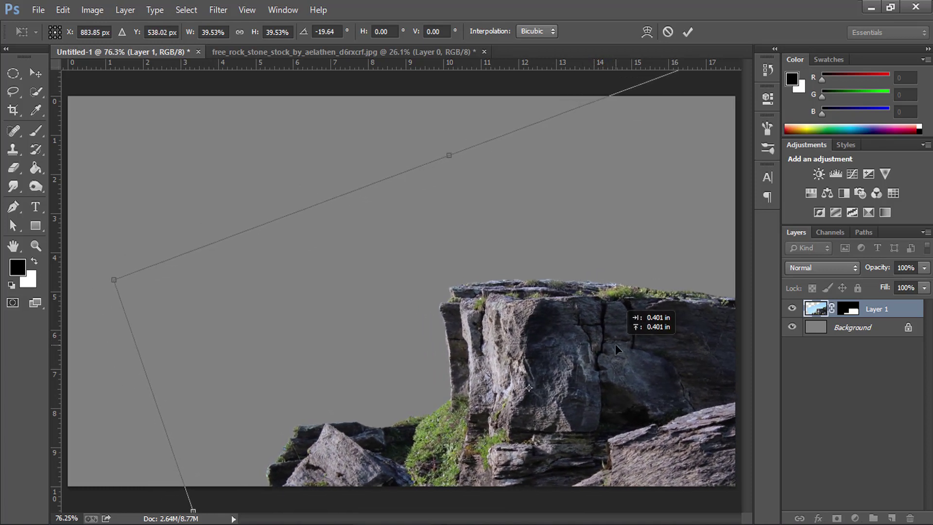
key("Return")
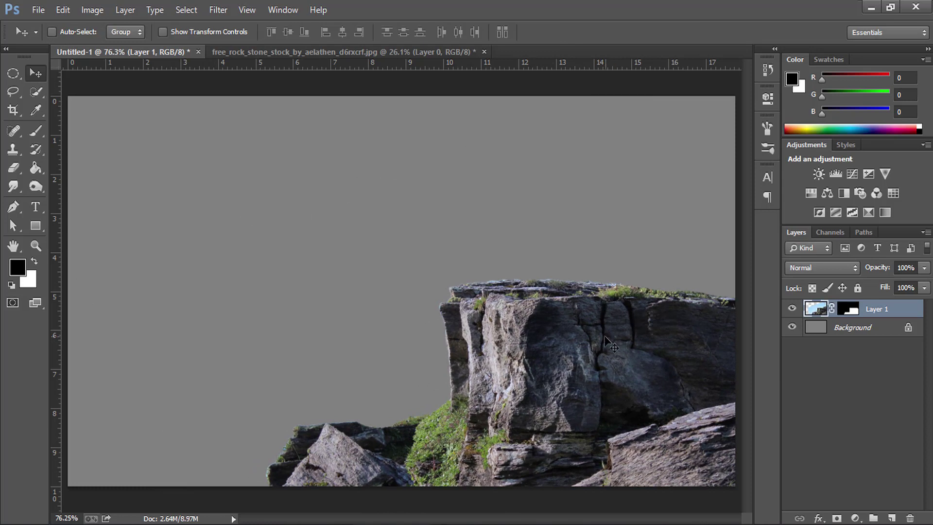
left_click_drag(614, 348, 614, 344)
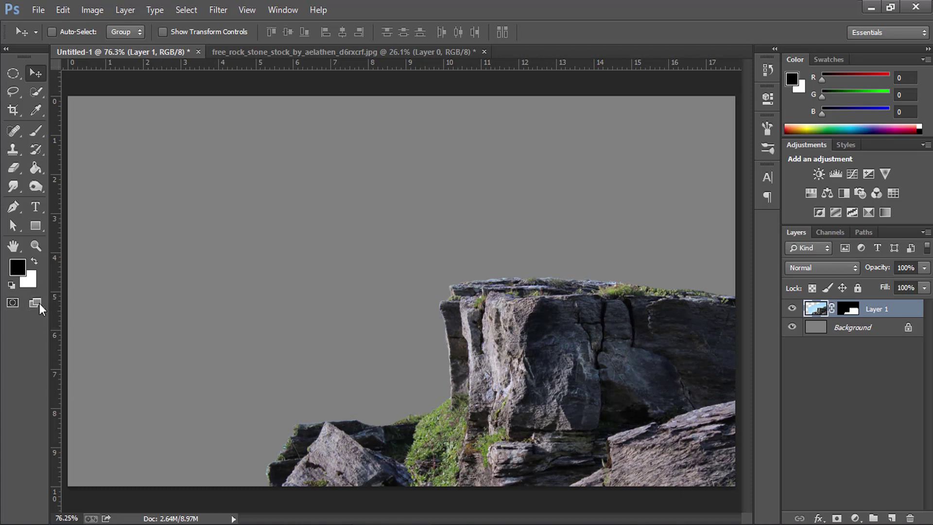
Step: Drag nature-3195096_1920 from the Work\24 folder onto the Photoshop canvas
key("alt+Tab")
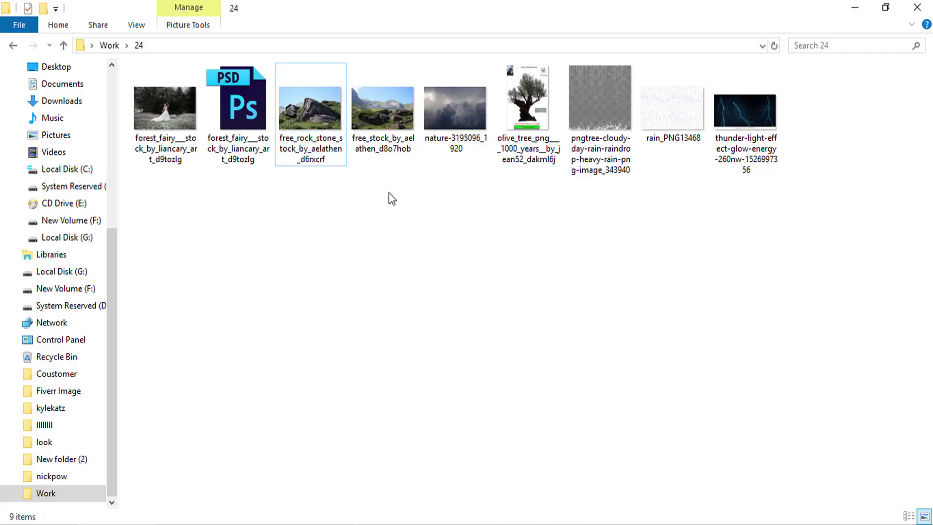
mouse_move(453, 120)
left_mouse_down()
mouse_move(379, 523)
mouse_move(520, 388)
left_mouse_up()
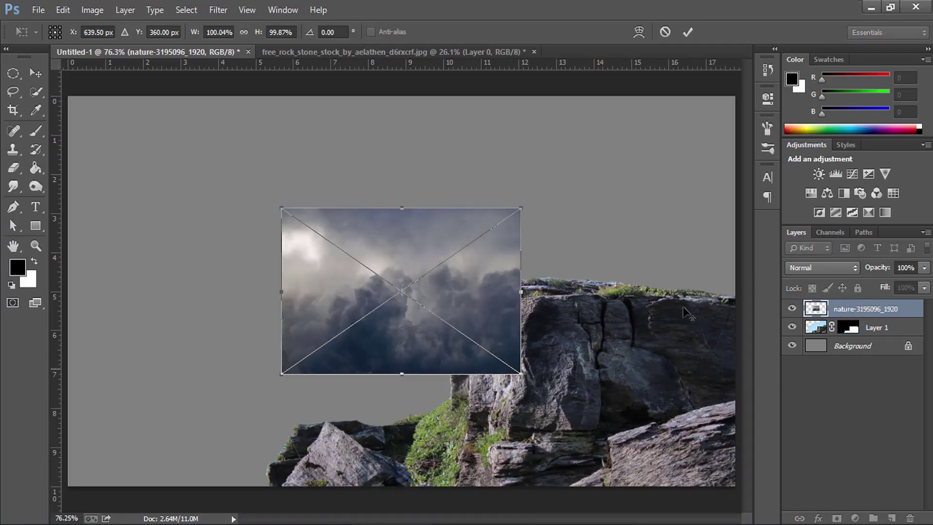
Step: Place the cloud photo below Layer 1 and scale it to 309.54% to fill the canvas
left_click(686, 32)
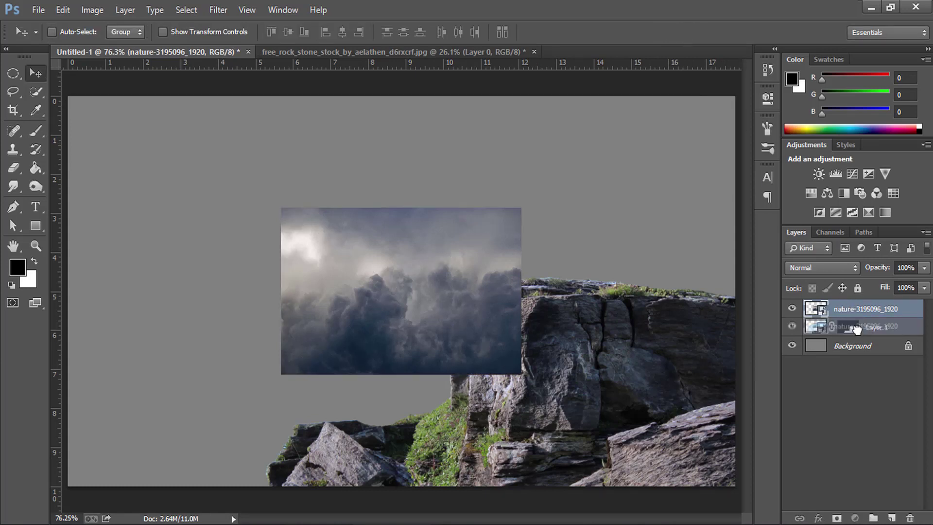
left_click_drag(853, 312, 840, 331)
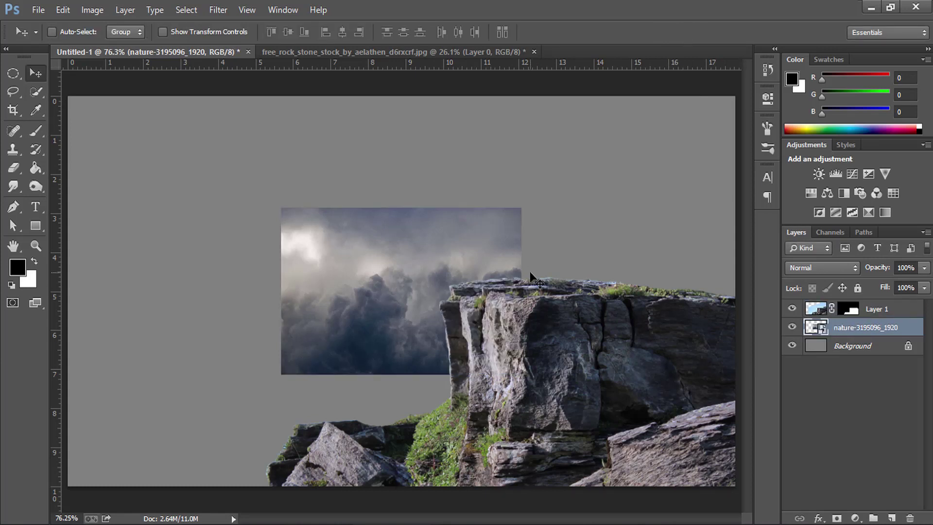
key("ctrl+t")
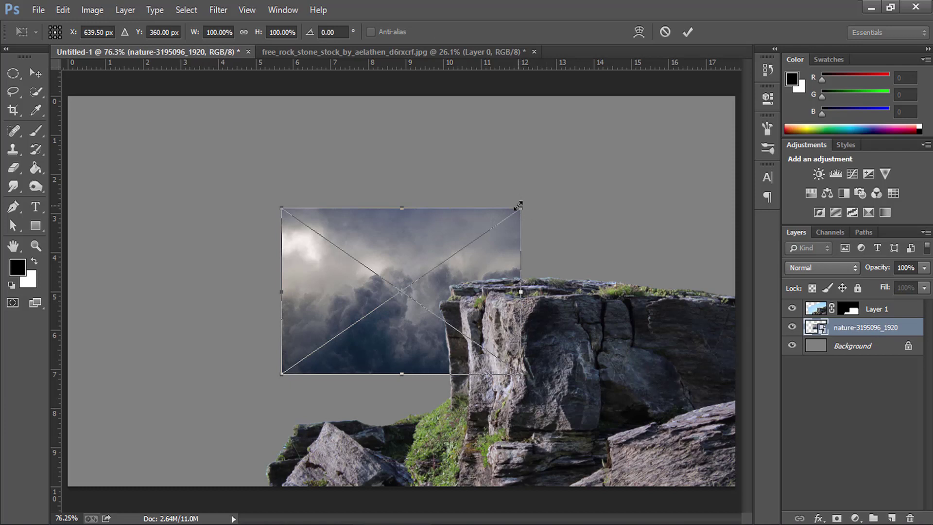
left_click_drag(517, 205, 714, 71)
mouse_move(565, 280)
left_mouse_down()
mouse_move(566, 303)
mouse_move(481, 304)
mouse_move(495, 302)
left_mouse_up()
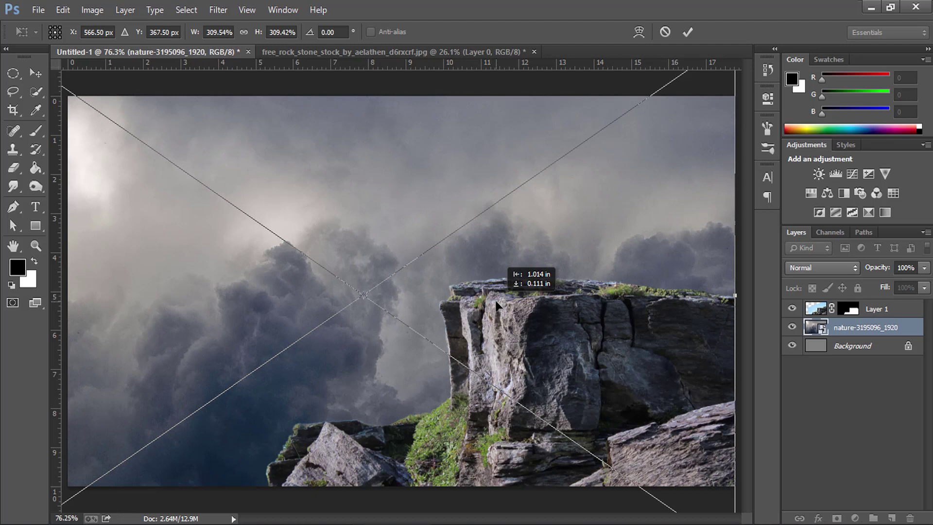
key("Return")
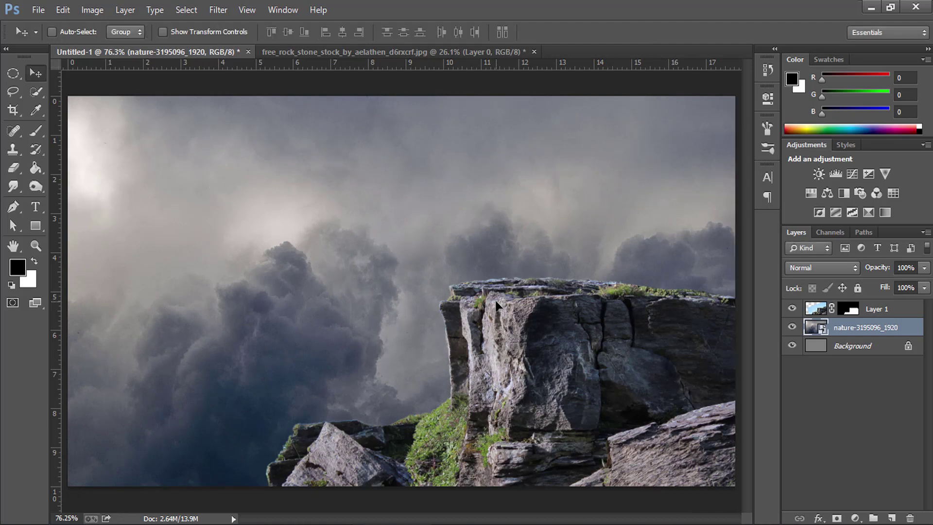
left_click(848, 309)
Step: Zoom in and paint black at 100% opacity on Layer 1's mask to hide the left-edge fringe
left_click(28, 247)
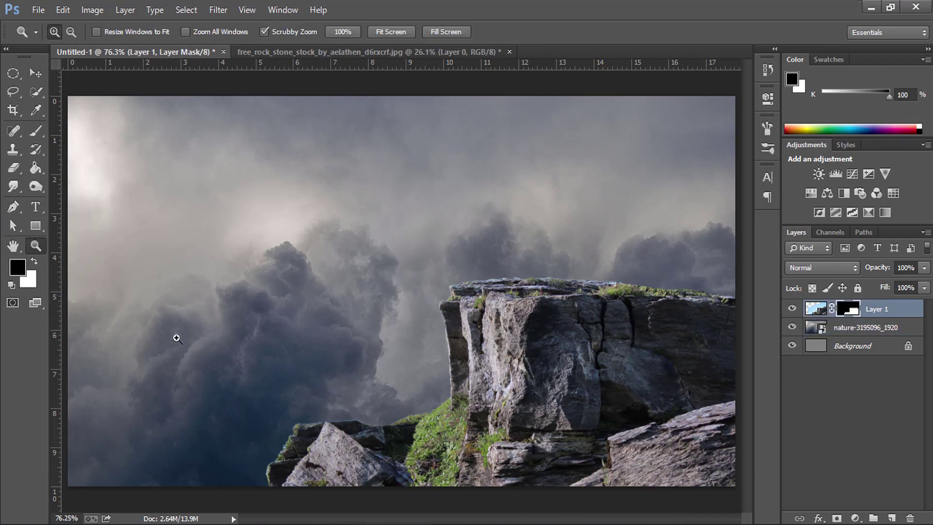
mouse_move(293, 467)
left_mouse_down()
mouse_move(362, 477)
mouse_move(363, 462)
left_mouse_up()
scroll(381, 333, "down", 2)
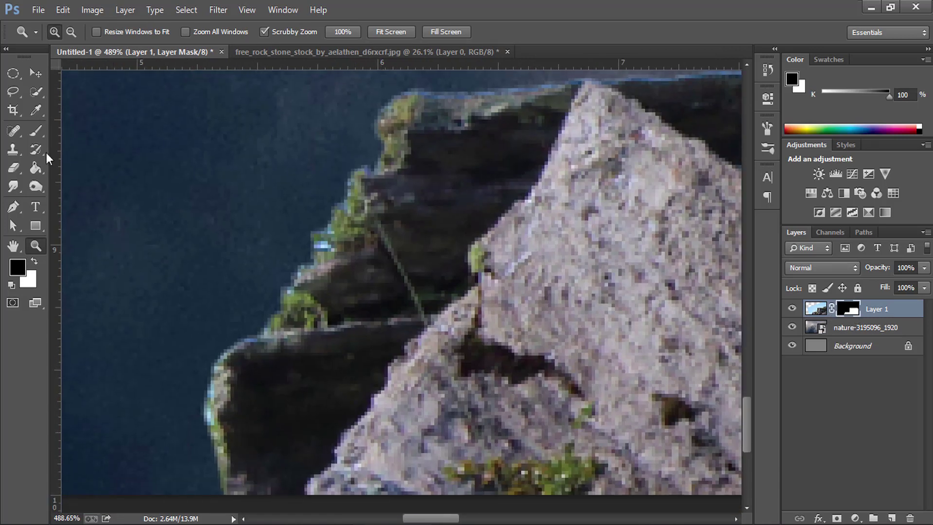
left_click_drag(40, 129, 83, 131)
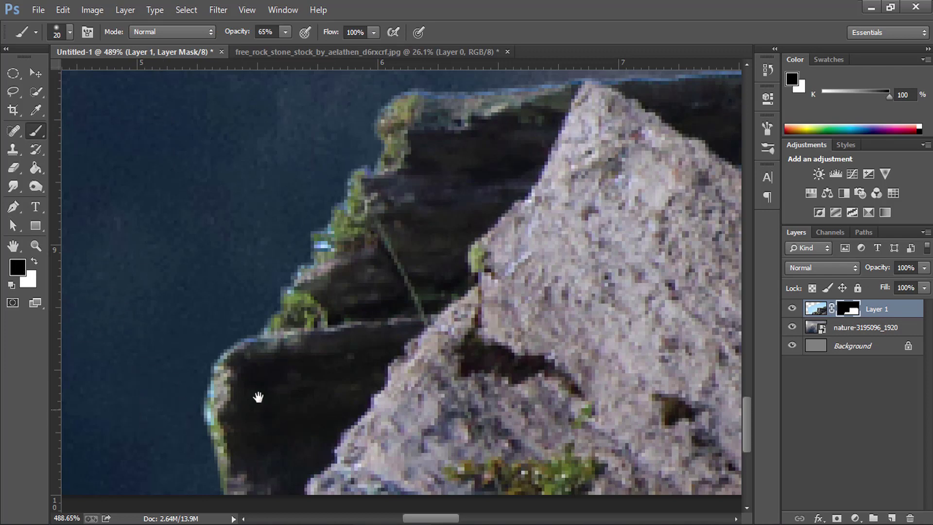
left_click_drag(256, 396, 287, 353)
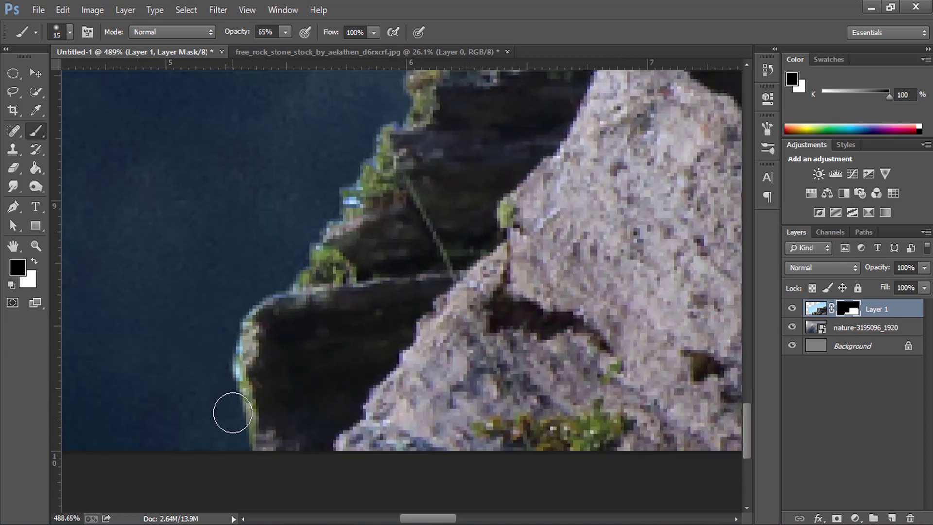
left_click_drag(238, 382, 231, 345)
left_click_drag(237, 32, 372, 21)
mouse_move(236, 347)
left_mouse_down()
mouse_move(235, 383)
mouse_move(259, 293)
left_mouse_up()
left_click_drag(317, 255, 347, 184)
mouse_move(367, 143)
left_mouse_down()
mouse_move(343, 202)
mouse_move(360, 162)
left_mouse_up()
Step: Mask out the light-blue fringe along the rock's top edge
mouse_move(384, 125)
left_mouse_down()
mouse_move(253, 377)
mouse_move(293, 334)
left_mouse_up()
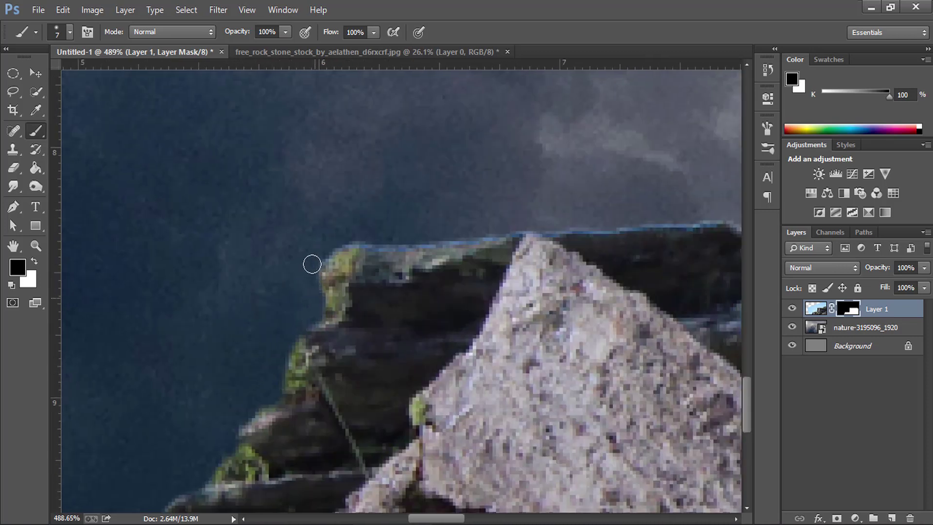
left_click_drag(359, 242, 420, 238)
mouse_move(527, 238)
left_mouse_down()
mouse_move(240, 281)
mouse_move(425, 279)
left_mouse_up()
left_click_drag(301, 282, 391, 276)
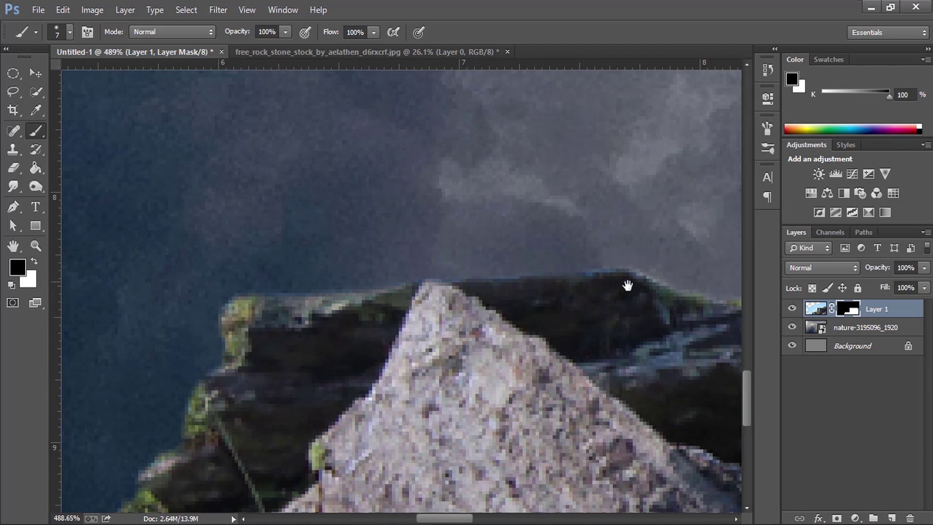
left_click_drag(627, 285, 311, 273)
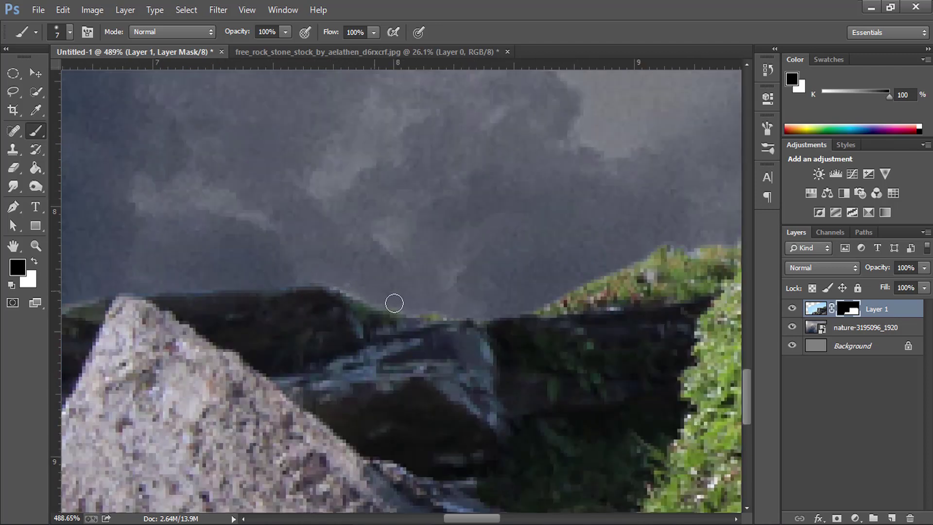
left_click_drag(555, 292, 297, 317)
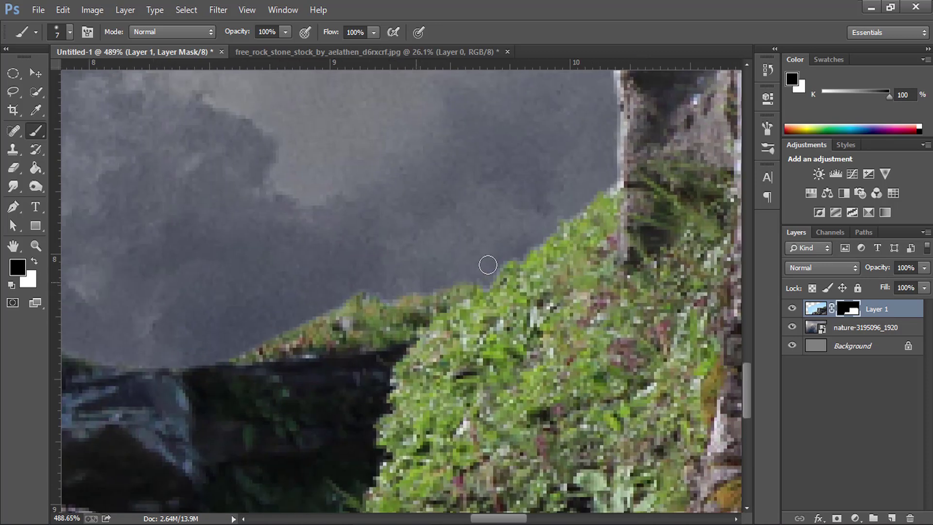
left_click_drag(571, 152, 354, 377)
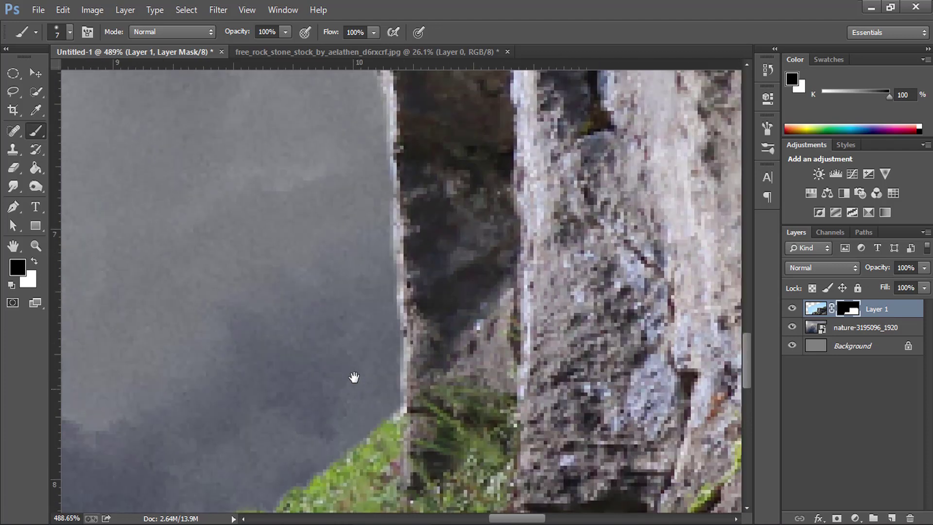
left_click_drag(357, 319, 373, 363)
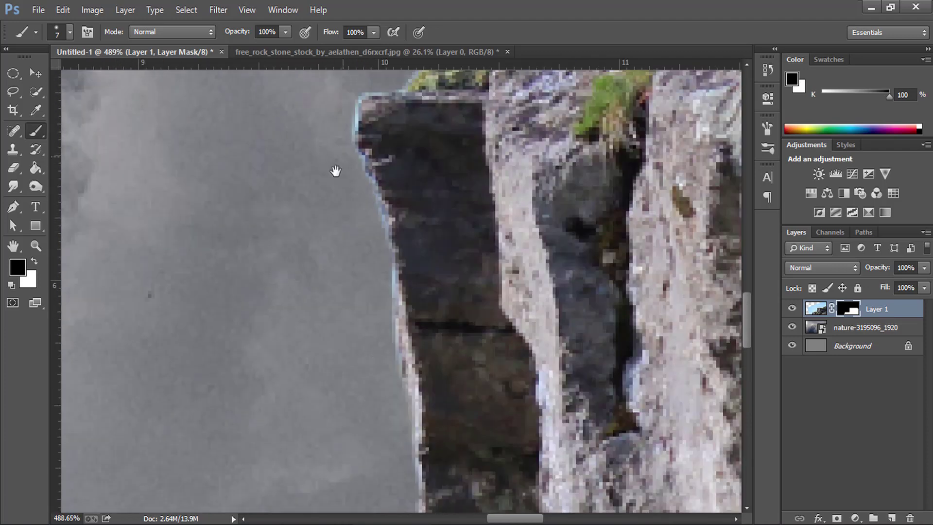
Step: Continue masking the fringe along the cliff top, then fit the whole image in view
left_click_drag(336, 171, 328, 290)
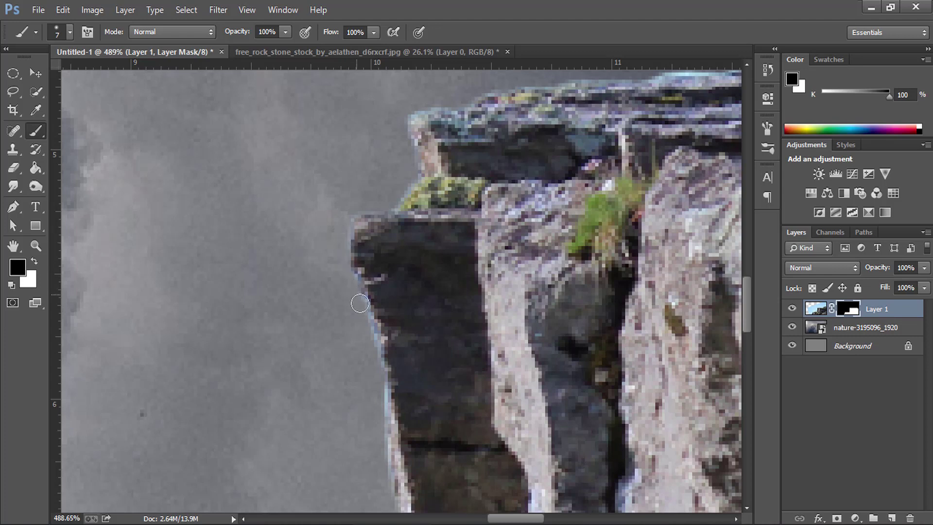
left_click_drag(332, 429, 321, 298)
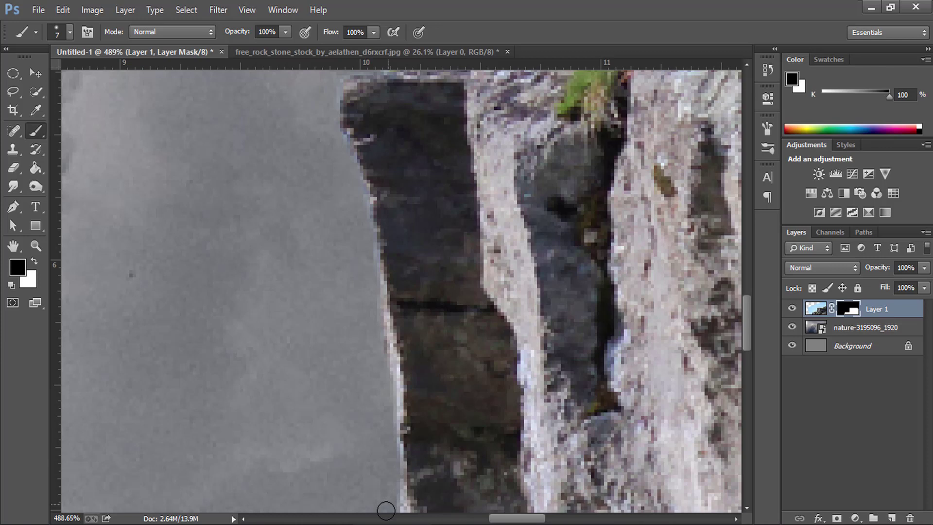
left_click_drag(320, 331, 323, 377)
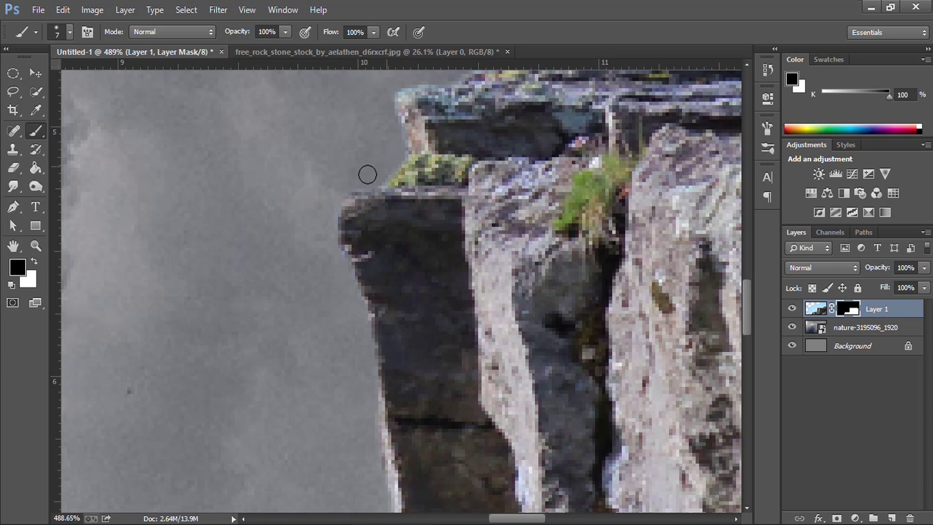
left_click_drag(367, 174, 238, 373)
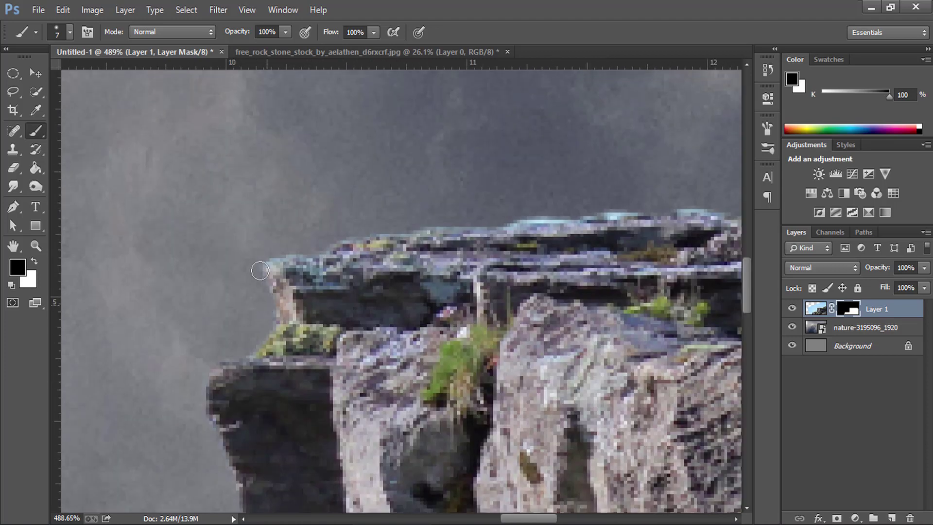
left_click_drag(416, 225, 653, 208)
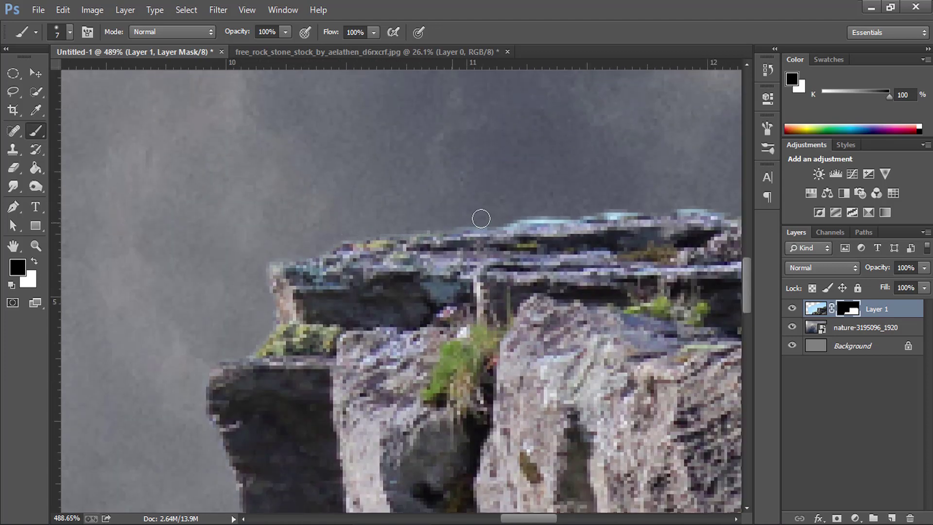
left_click_drag(716, 199, 352, 242)
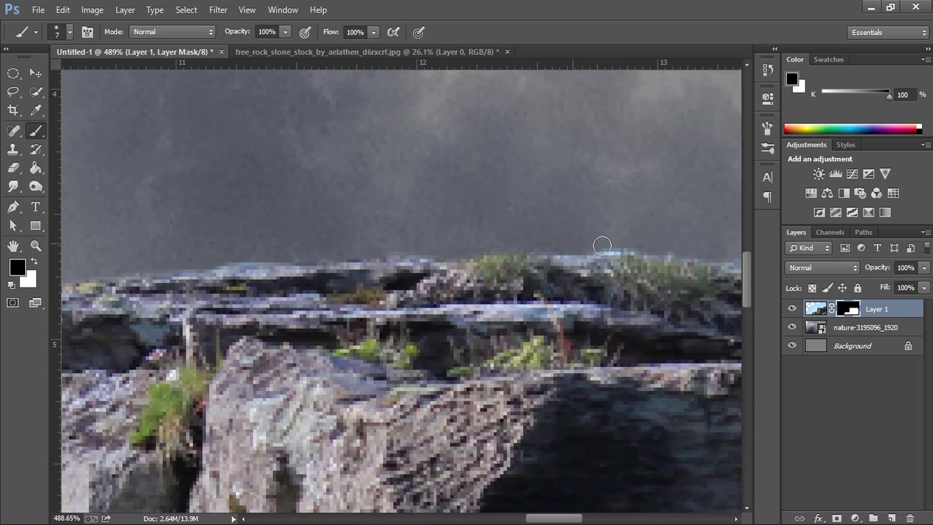
left_click_drag(582, 244, 189, 261)
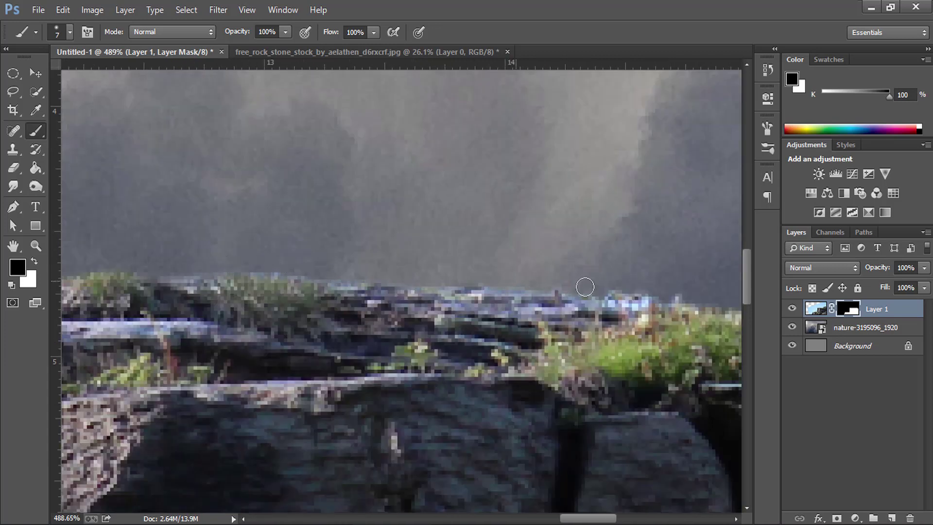
left_click_drag(642, 259, 243, 260)
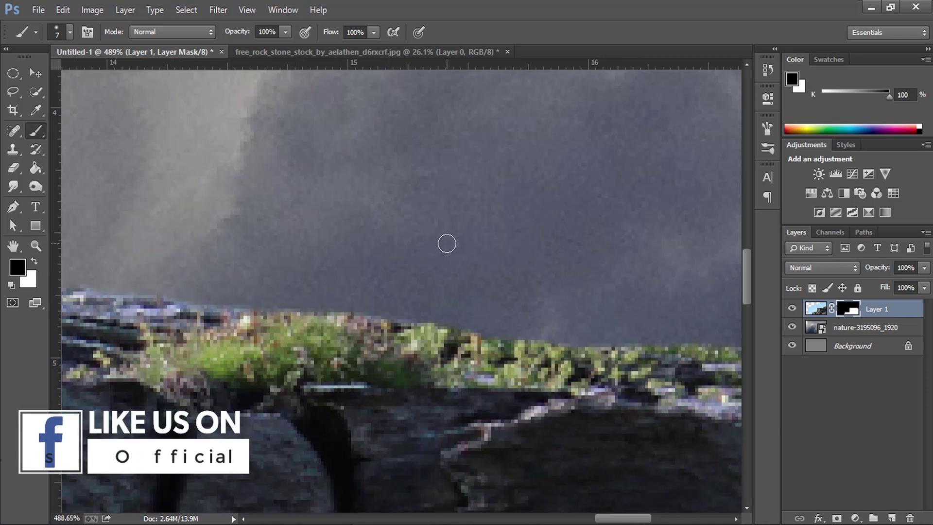
key("ctrl+0")
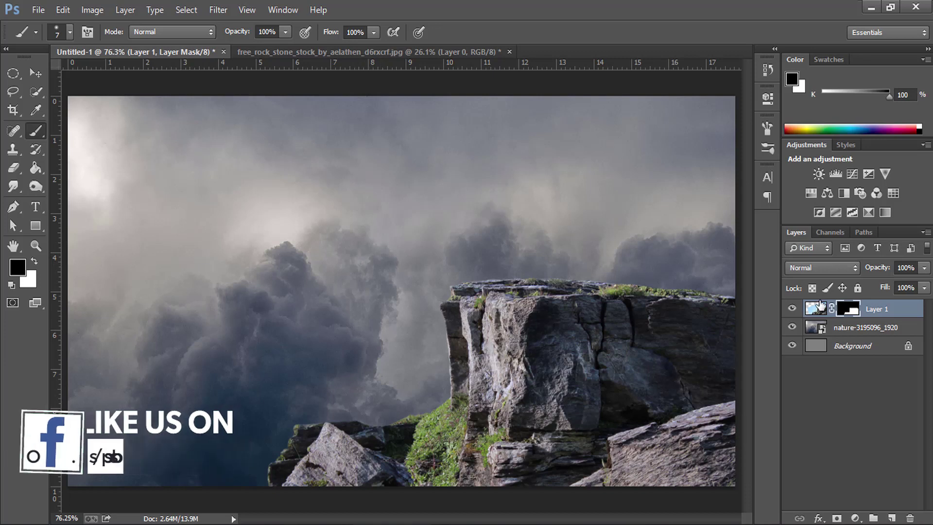
Step: Add a Curves adjustment clipped to Layer 1 and bend it to darken the rock
left_click(792, 308)
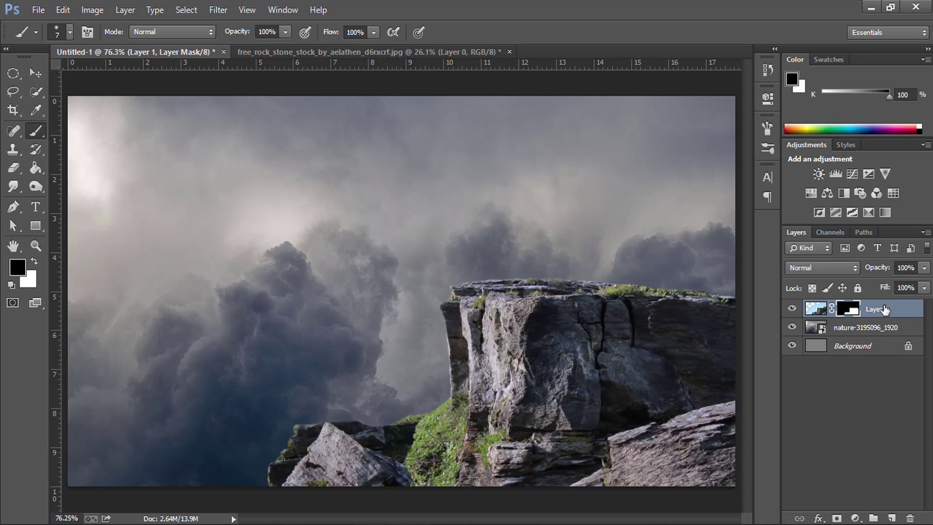
left_click(854, 518)
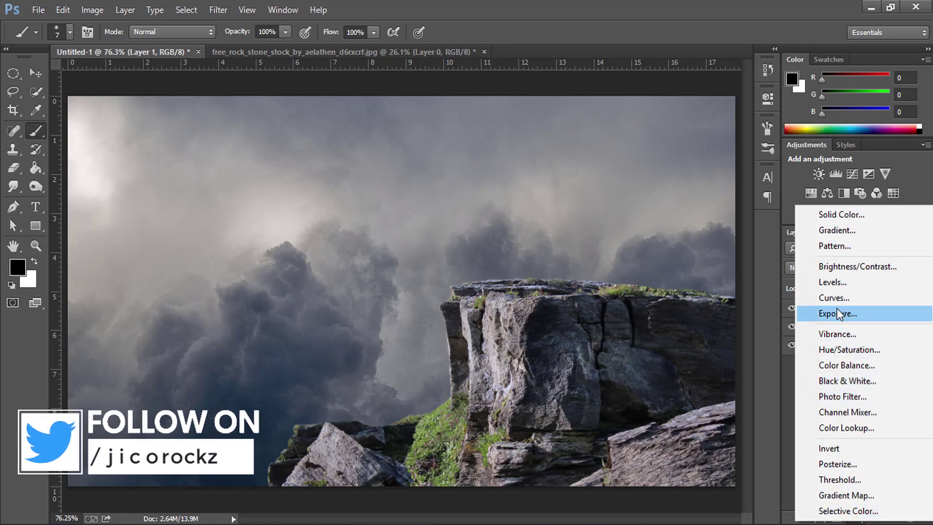
left_click(836, 308)
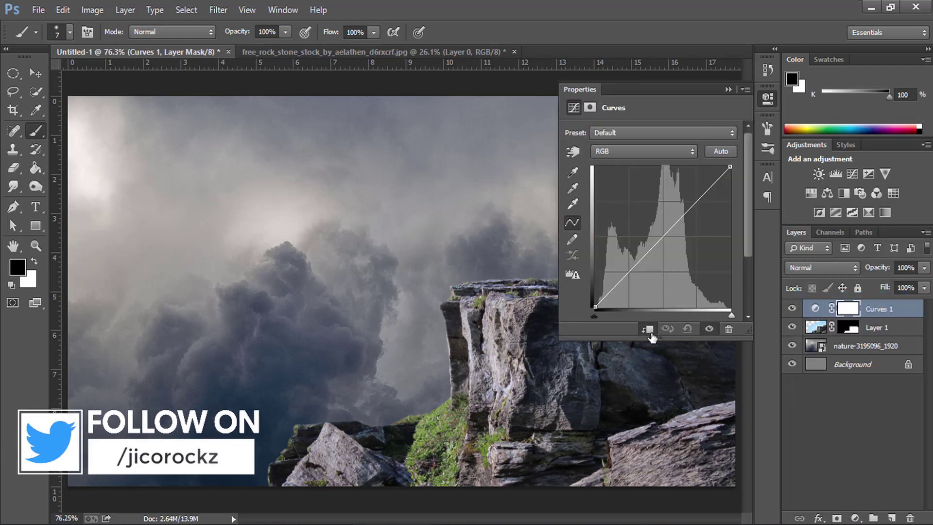
left_click(649, 330)
left_click_drag(668, 236, 676, 240)
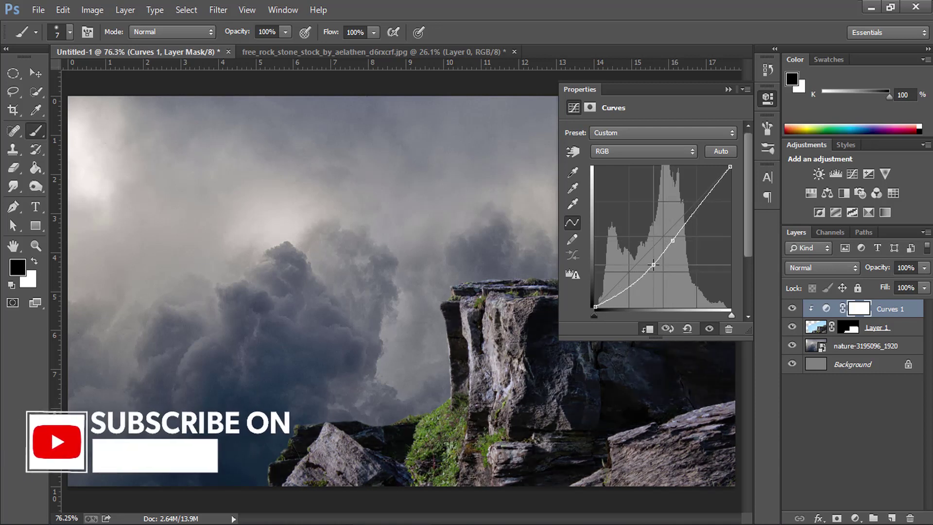
left_click_drag(648, 260, 645, 257)
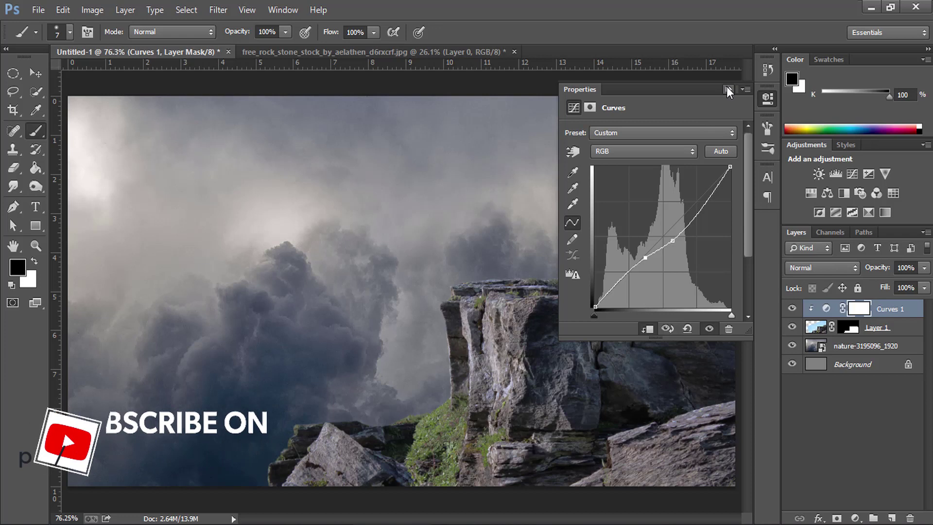
left_click(727, 89)
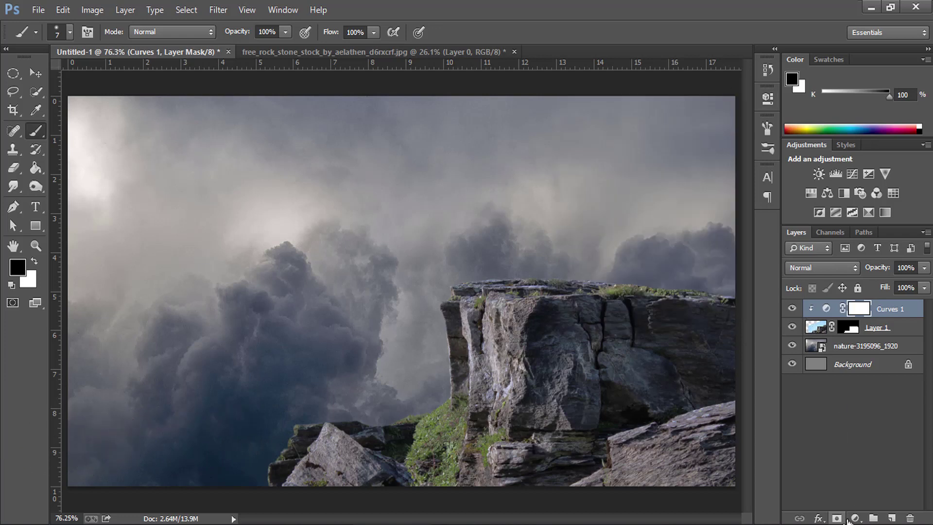
Step: Add a clipped Brightness/Contrast adjustment with Brightness -20 and Contrast -29
left_click(847, 520)
left_click(852, 270)
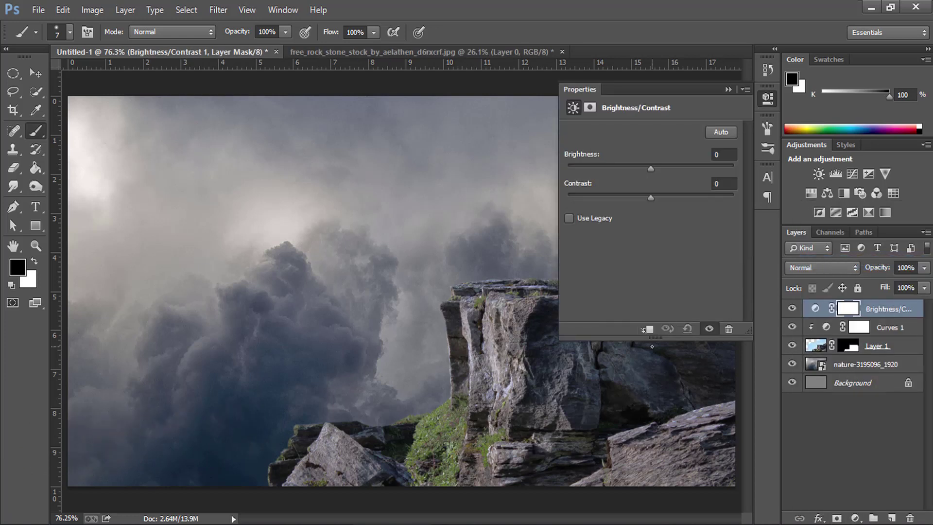
left_click(649, 330)
mouse_move(650, 168)
left_mouse_down()
mouse_move(638, 170)
mouse_move(658, 174)
mouse_move(638, 178)
mouse_move(710, 197)
mouse_move(602, 197)
left_mouse_up()
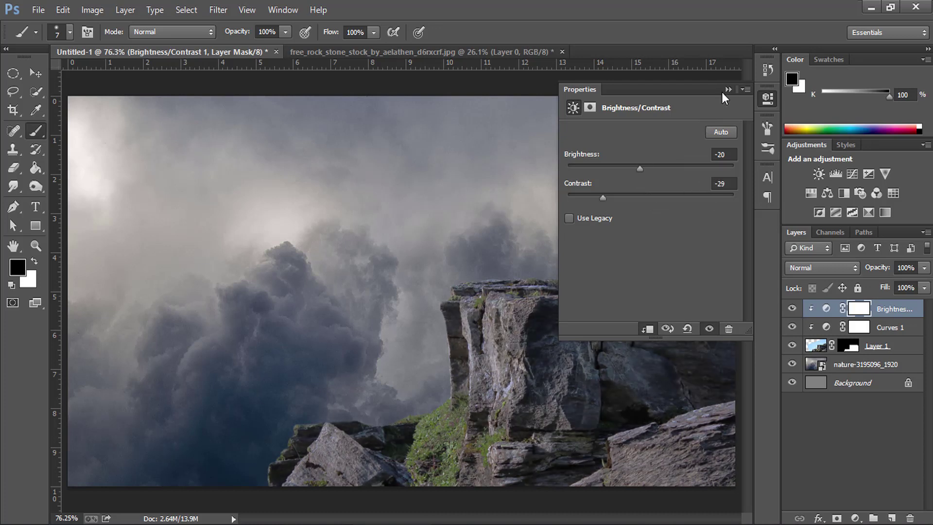
left_click(727, 91)
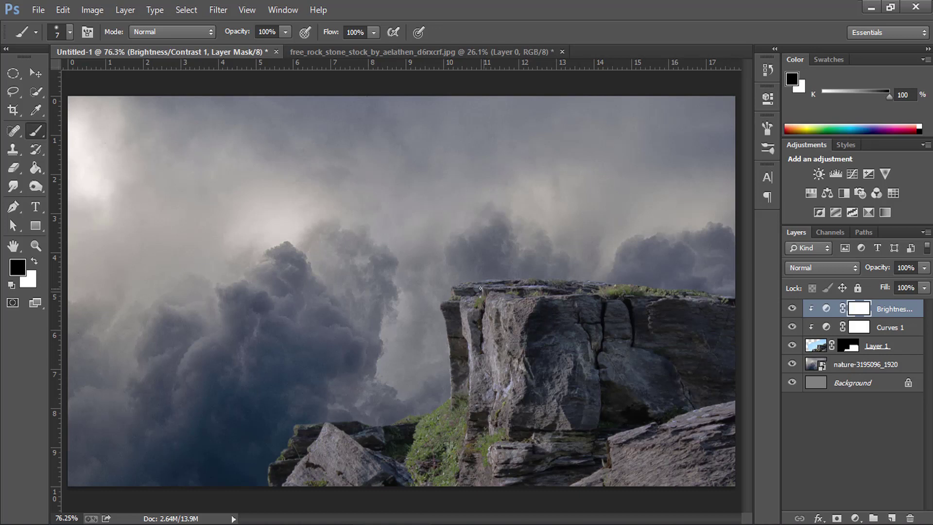
Step: Rotate Layer 1, the cliff rock, by -1.65°
key("ctrl+t")
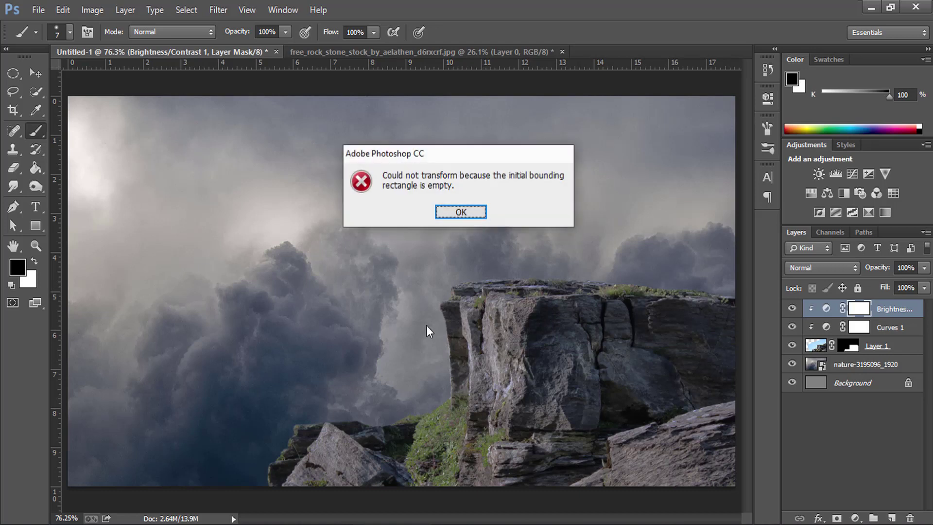
left_click(437, 213)
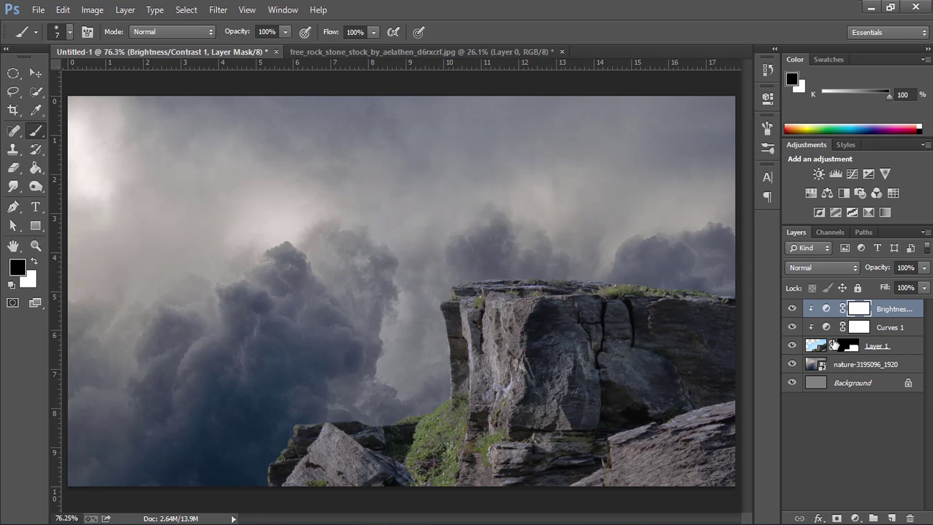
left_click(896, 347)
key("ctrl+t")
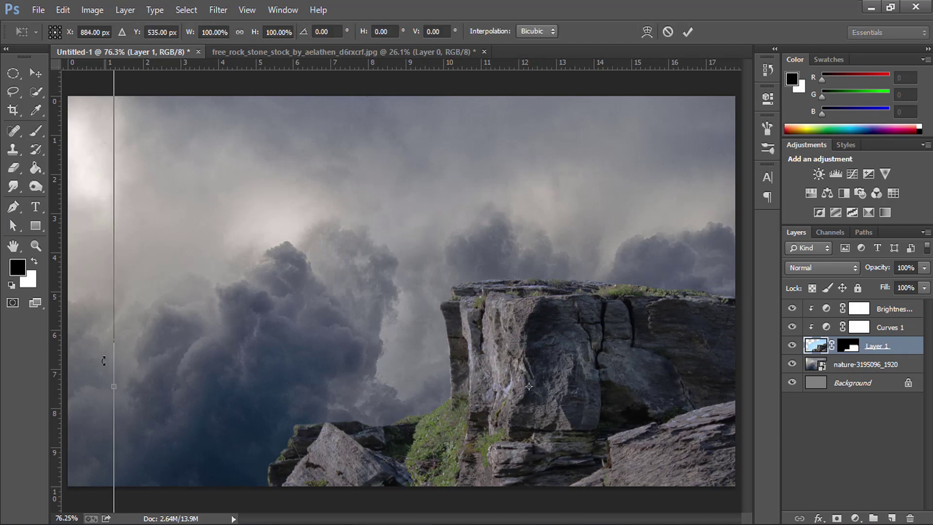
left_click_drag(101, 367, 101, 375)
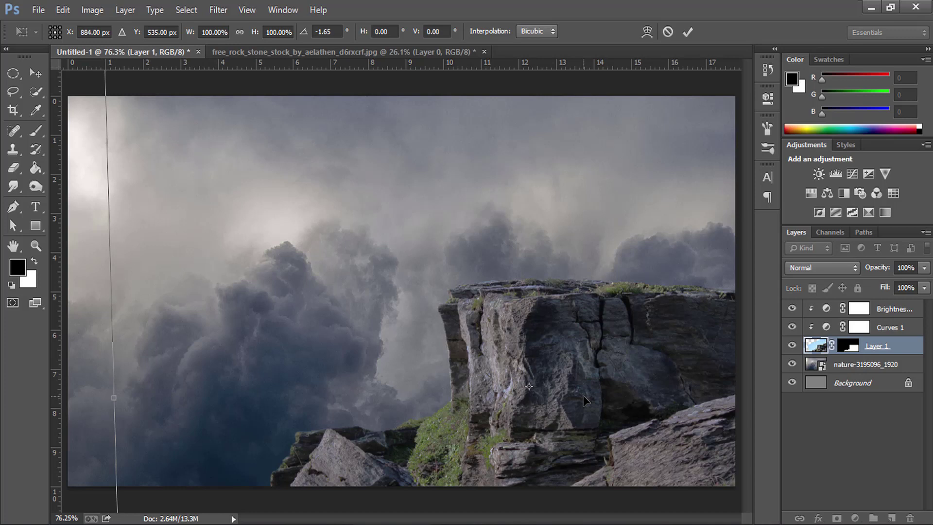
key("Return")
Step: Open free_stock_by_aelathen_d8o7hob in Photoshop by dragging it from File Explorer
key("b")
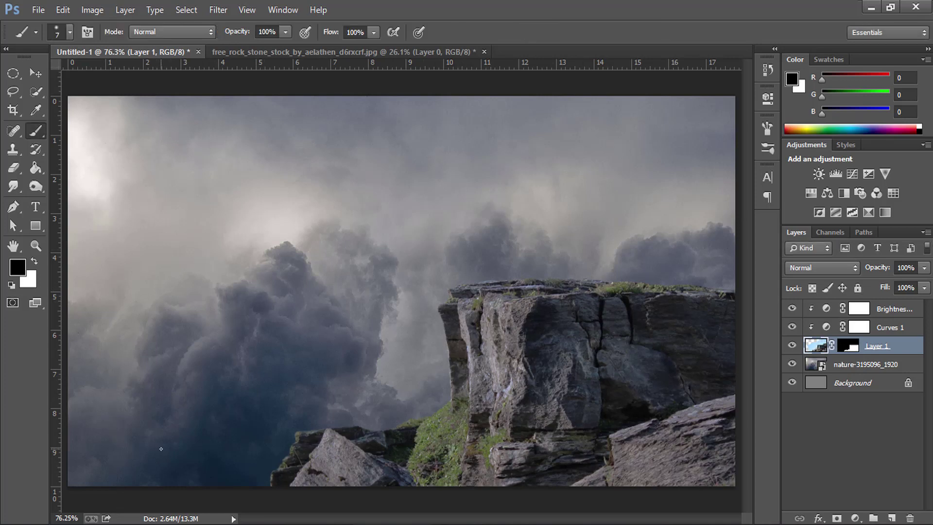
left_click(134, 522)
left_click(304, 235)
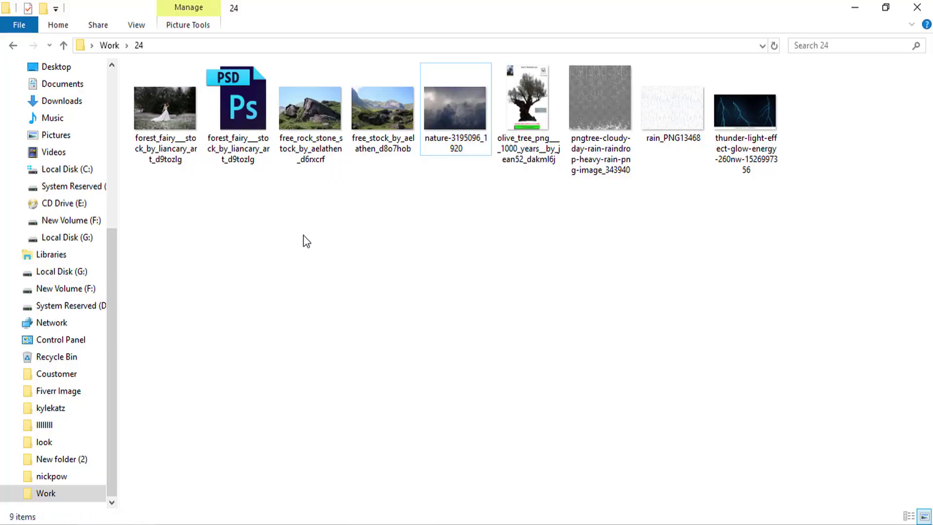
mouse_move(381, 126)
left_mouse_down()
mouse_move(552, 66)
mouse_move(555, 50)
left_mouse_up()
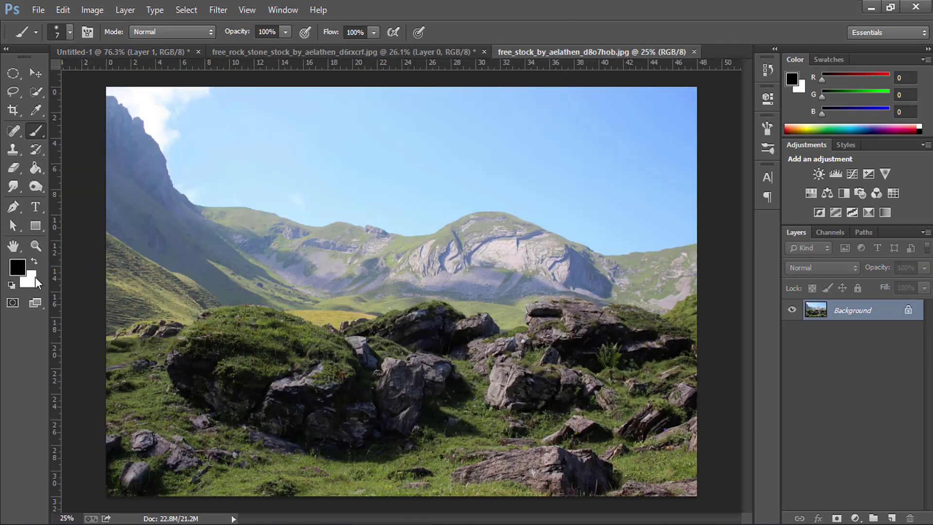
Step: Zoom in and select the grassy rocks on the left, the mossy boulder and the right-hand rocks
left_click(36, 246)
mouse_move(148, 360)
left_mouse_down()
mouse_move(175, 368)
mouse_move(167, 358)
left_mouse_up()
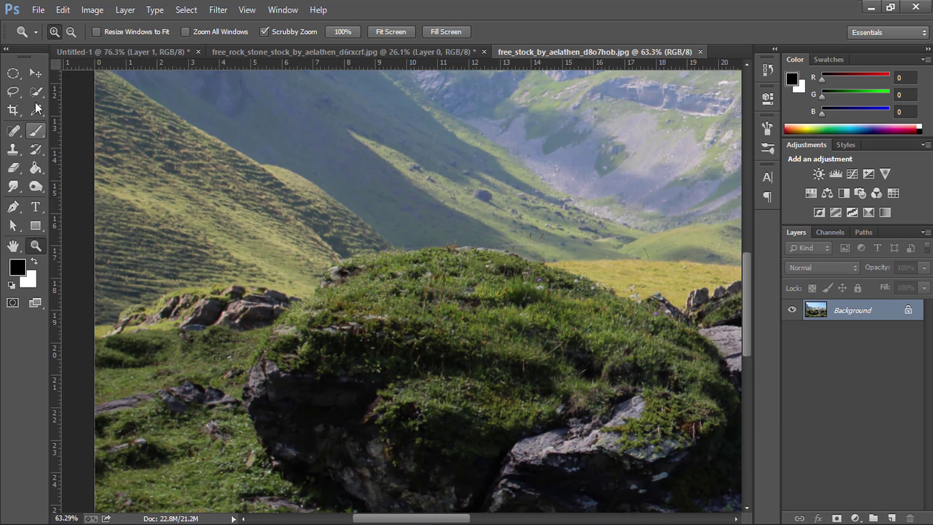
left_click(35, 92)
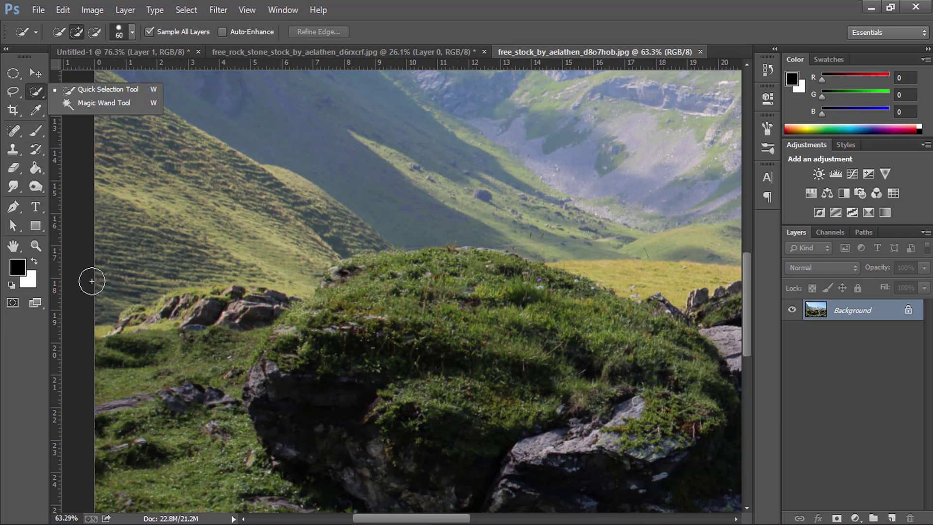
mouse_move(107, 364)
left_mouse_down()
mouse_move(242, 306)
mouse_move(203, 308)
left_mouse_up()
mouse_move(303, 316)
left_mouse_down()
mouse_move(545, 285)
mouse_move(680, 340)
mouse_move(493, 411)
mouse_move(314, 441)
left_mouse_up()
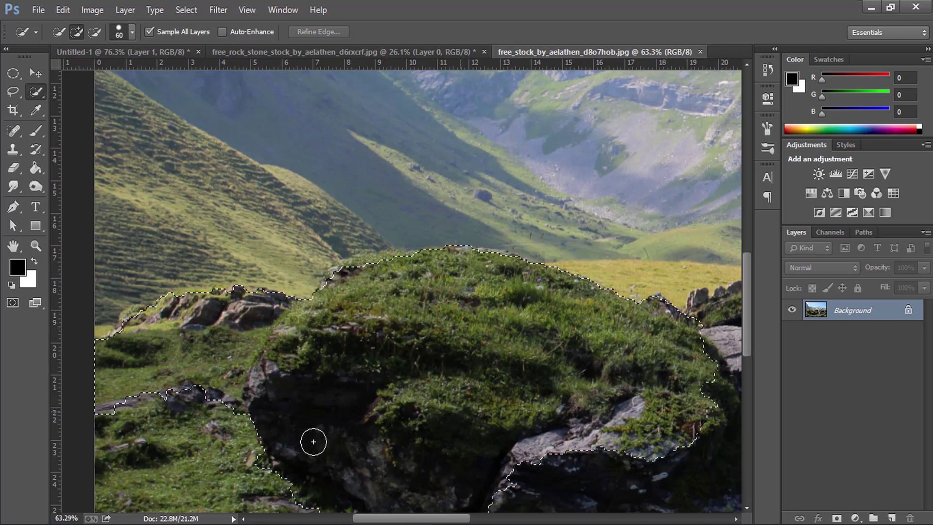
left_click_drag(413, 327, 329, 330)
mouse_move(412, 349)
left_mouse_down()
mouse_move(498, 313)
mouse_move(658, 270)
mouse_move(645, 267)
left_mouse_up()
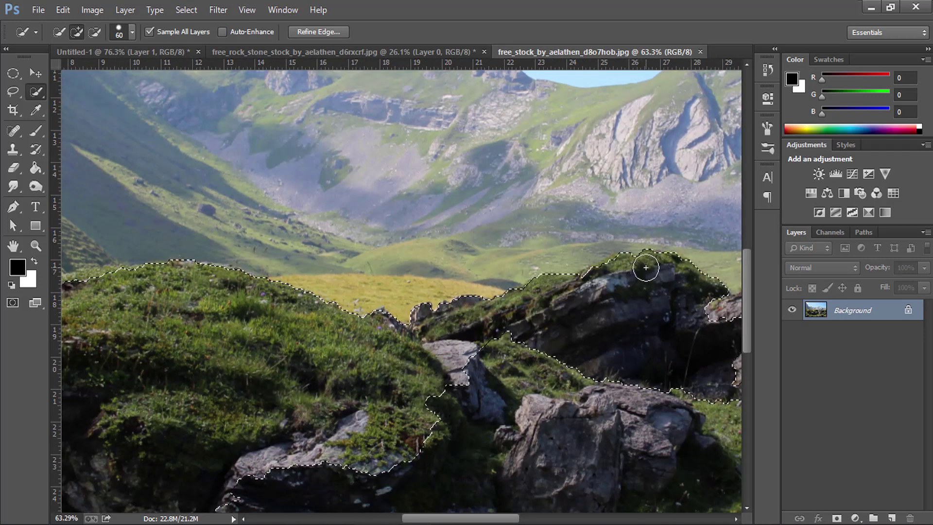
Step: Reselect the right-hand rock, then pan back and zoom in closely on the left rocks
key("ctrl+d")
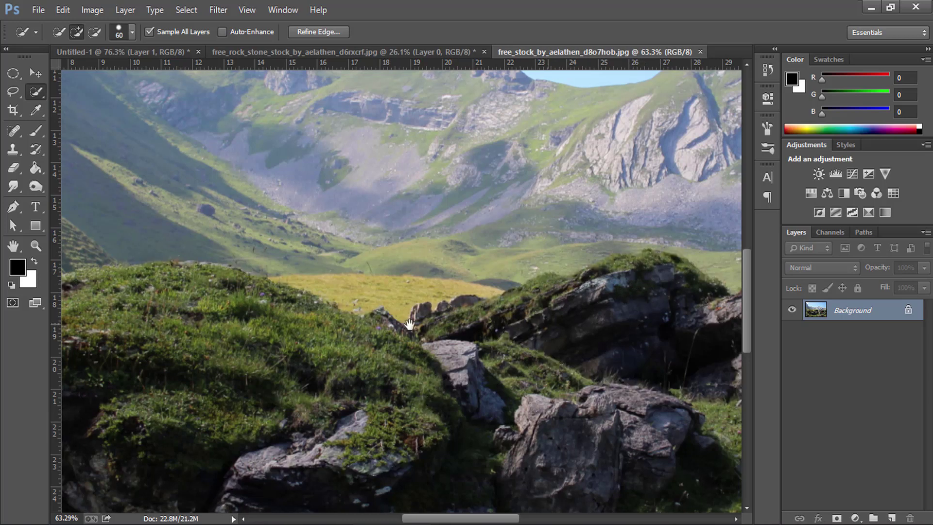
left_click_drag(410, 324, 162, 324)
mouse_move(308, 322)
left_mouse_down()
mouse_move(540, 300)
mouse_move(602, 383)
mouse_move(662, 287)
mouse_move(657, 298)
left_mouse_up()
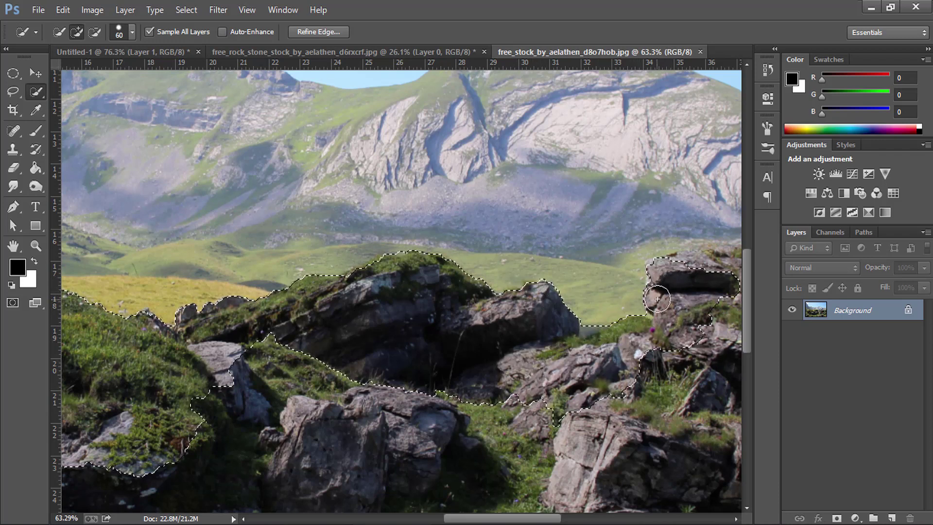
mouse_move(690, 285)
left_mouse_down()
mouse_move(398, 344)
mouse_move(557, 354)
mouse_move(686, 457)
left_mouse_up()
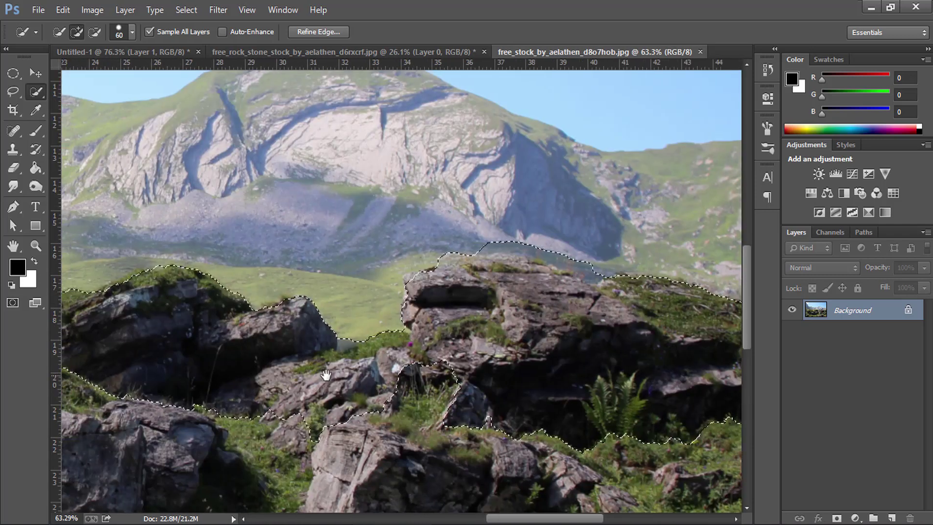
left_click_drag(272, 413, 552, 369)
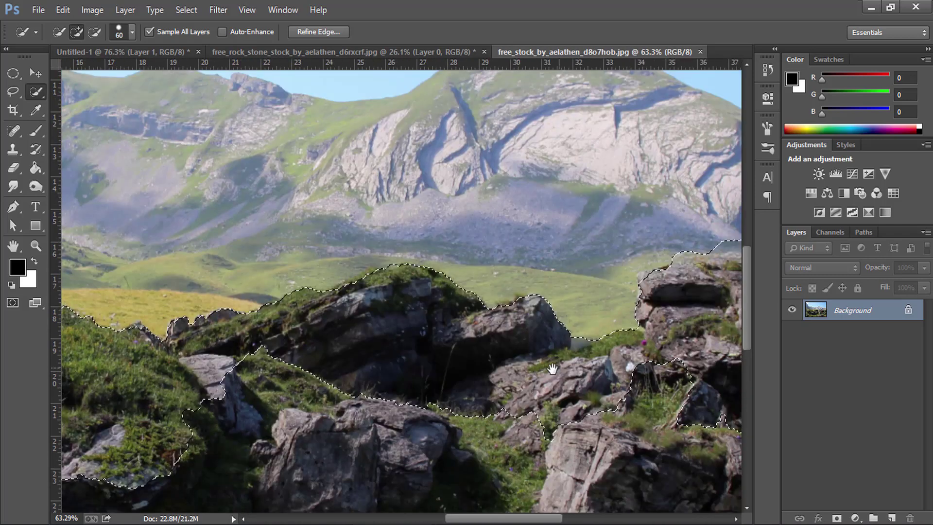
left_click_drag(145, 379, 548, 384)
left_click(36, 246)
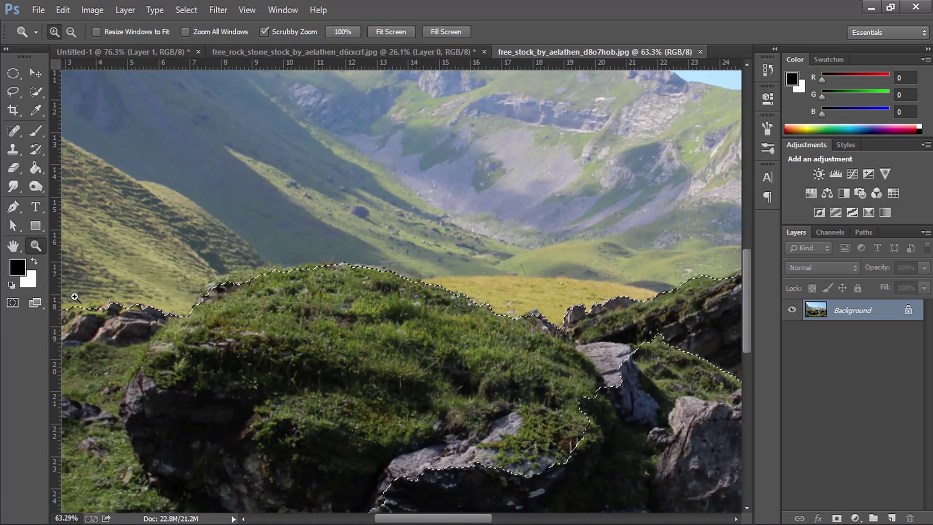
left_click_drag(74, 297, 396, 379)
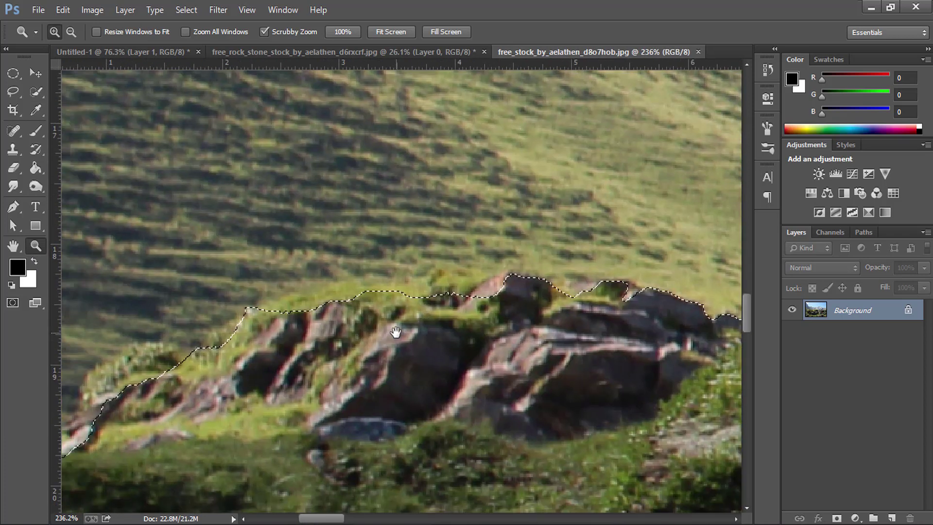
left_click_drag(238, 343, 597, 242)
Step: Extend the Lasso selection along the rock edge, removing the grass beside the boulder
key("l")
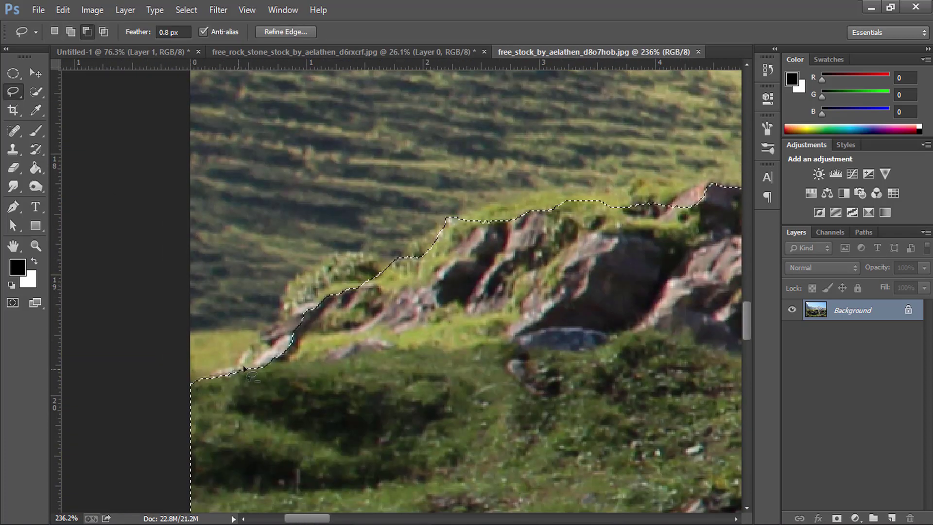
left_click(71, 31)
mouse_move(350, 316)
left_mouse_down()
mouse_move(253, 345)
mouse_move(297, 351)
left_mouse_up()
mouse_move(520, 258)
left_mouse_down()
mouse_move(370, 325)
mouse_move(358, 356)
mouse_move(250, 329)
left_mouse_up()
mouse_move(437, 341)
left_mouse_down()
mouse_move(327, 381)
mouse_move(289, 301)
left_mouse_up()
left_click_drag(631, 437, 146, 204)
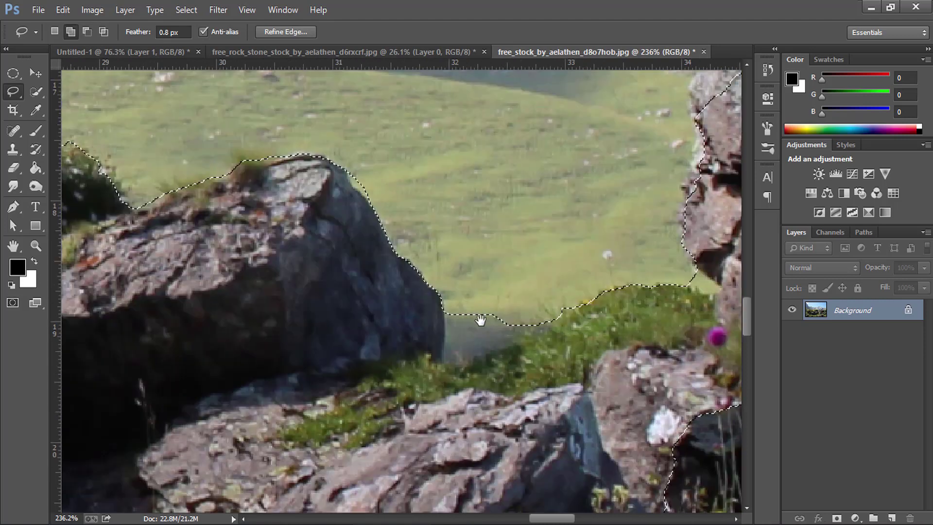
left_click_drag(444, 314, 443, 342)
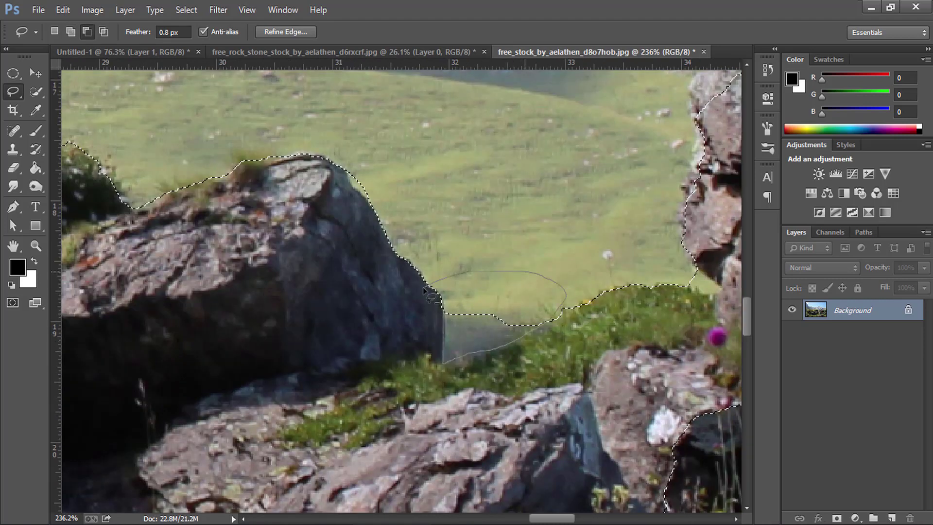
Step: Trim the background hill off the outline and add the whole lower foreground
left_click_drag(424, 290, 170, 290)
left_click_drag(437, 146, 334, 281)
mouse_move(429, 255)
left_mouse_down()
mouse_move(332, 371)
mouse_move(215, 352)
left_mouse_up()
left_click_drag(202, 266, 502, 223)
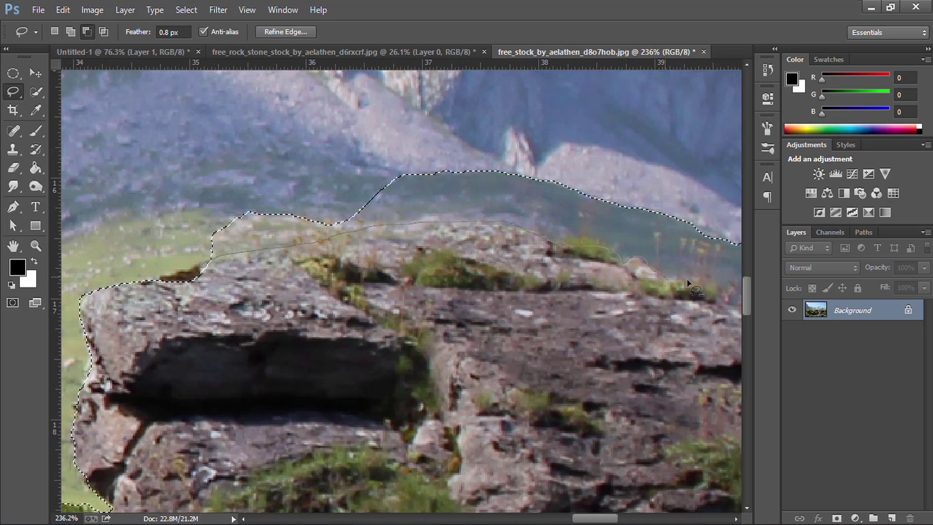
left_click_drag(687, 282, 246, 293)
key("ctrl+0")
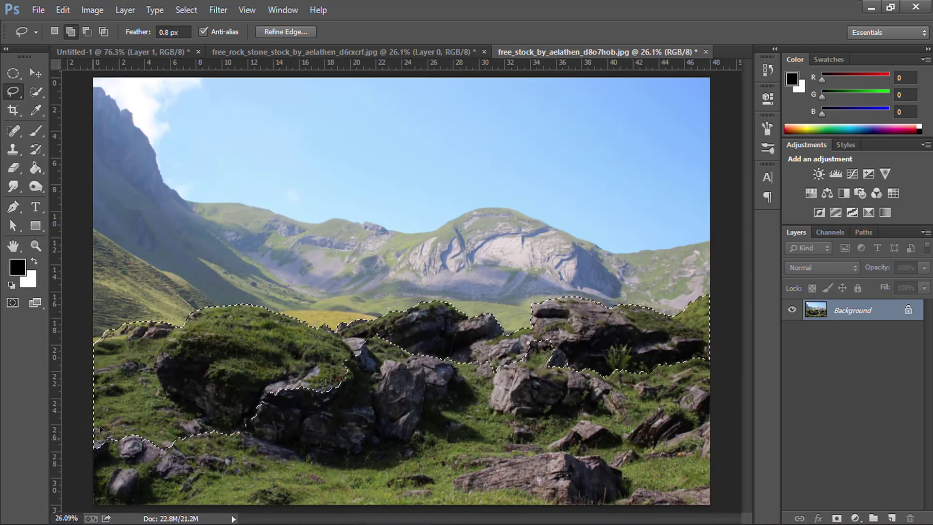
left_click_drag(99, 427, 716, 362)
Step: Feather the selection by 1 px and add a layer mask hiding the sky and mountains
left_click(193, 10)
mouse_move(218, 180)
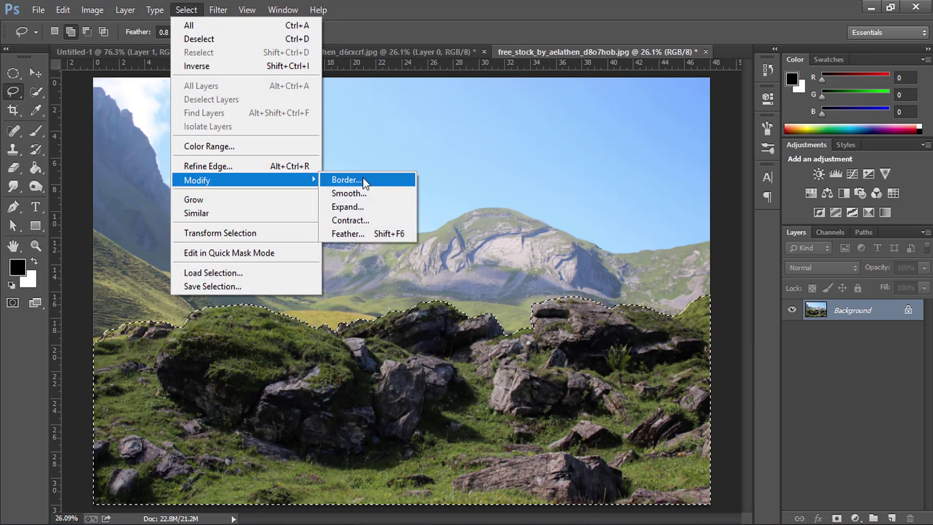
left_click(348, 234)
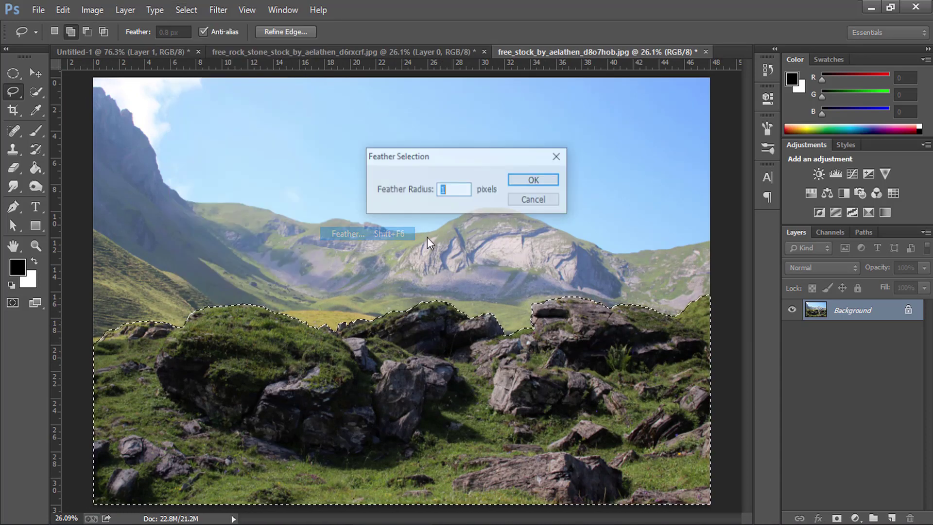
left_click(548, 183)
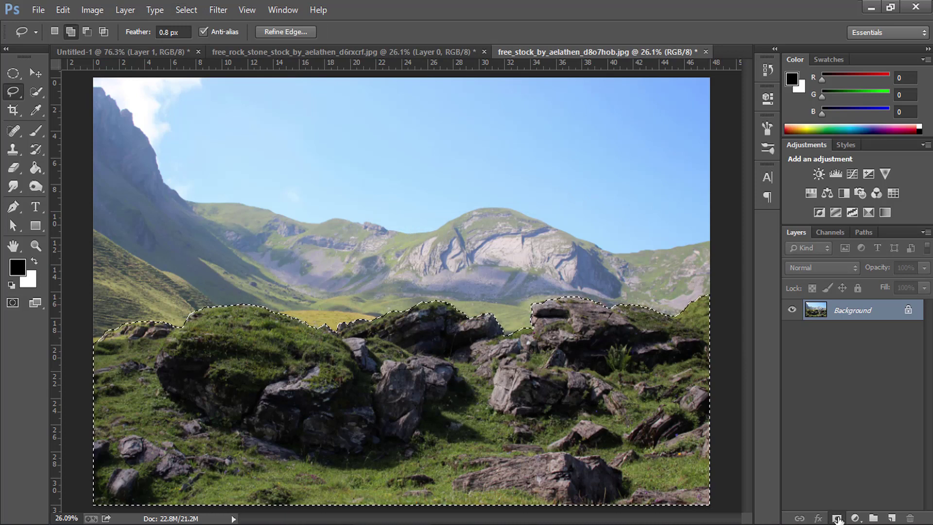
left_click(837, 519)
left_click(36, 74)
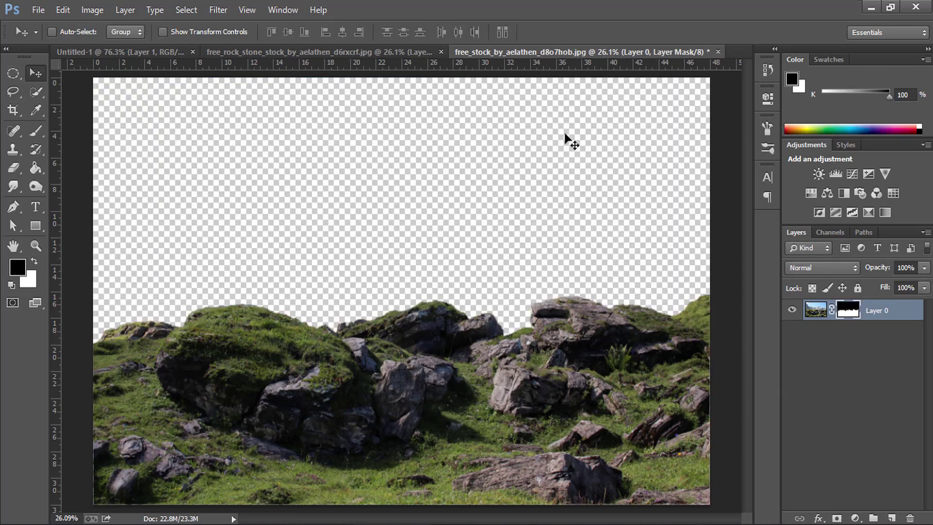
Step: Drag the masked rocks into the cliff composite as Layer 2, unclipped and on top
left_click_drag(358, 373, 162, 57)
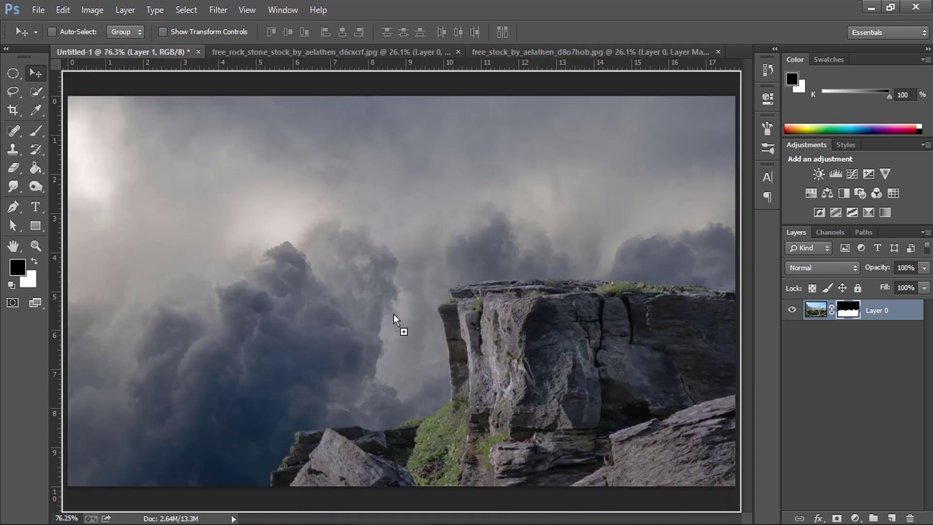
left_click_drag(162, 56, 532, 389)
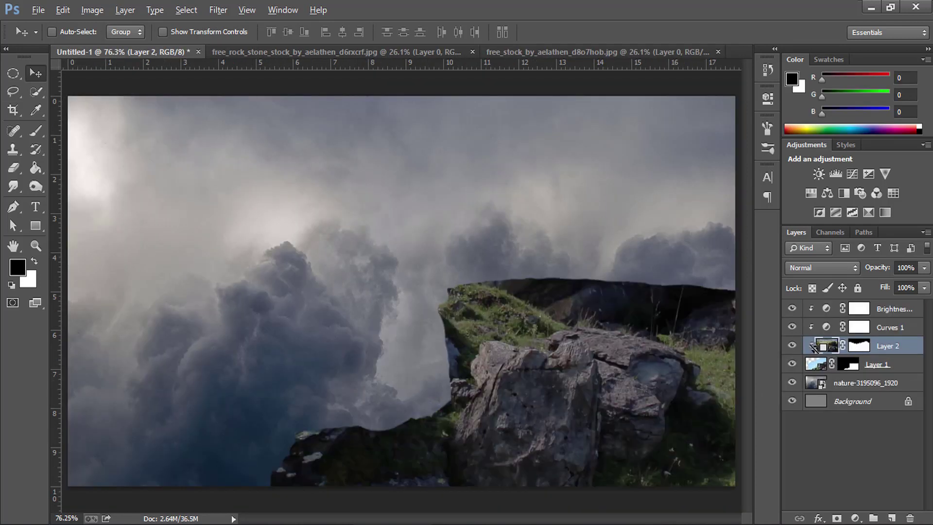
left_click(813, 346, "alt")
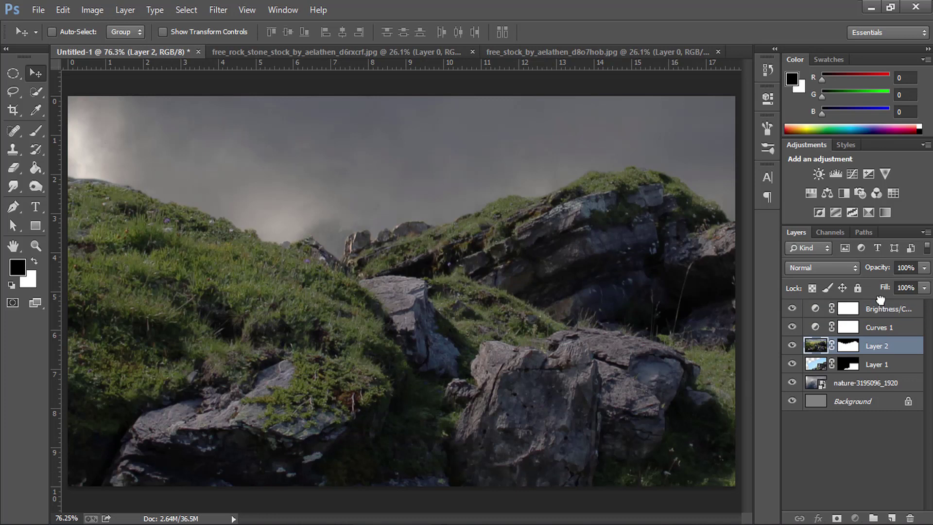
left_click_drag(880, 300, 879, 302)
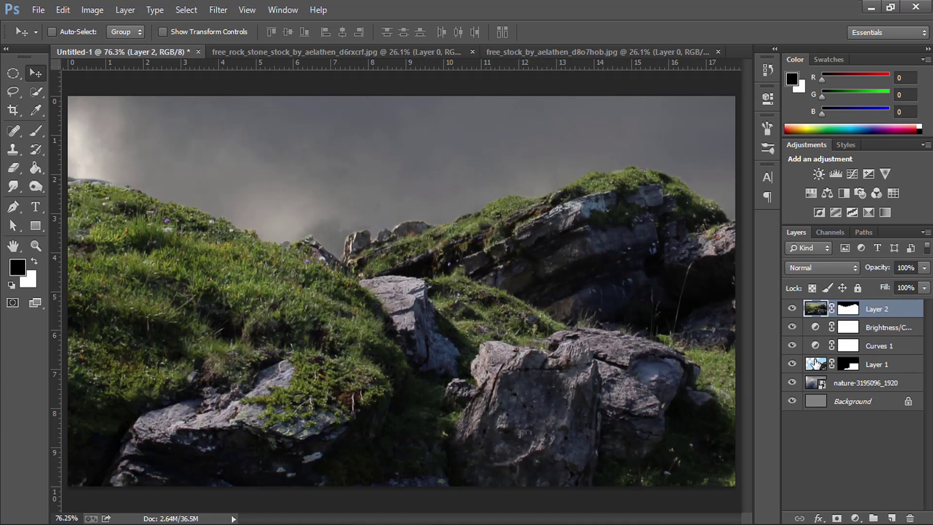
Step: Clip Curves and Brightness/Contrast to Layer 1, group them as 'Rock 1', and put Layer 2 below
left_click(820, 353, "alt")
left_click(820, 335, "alt")
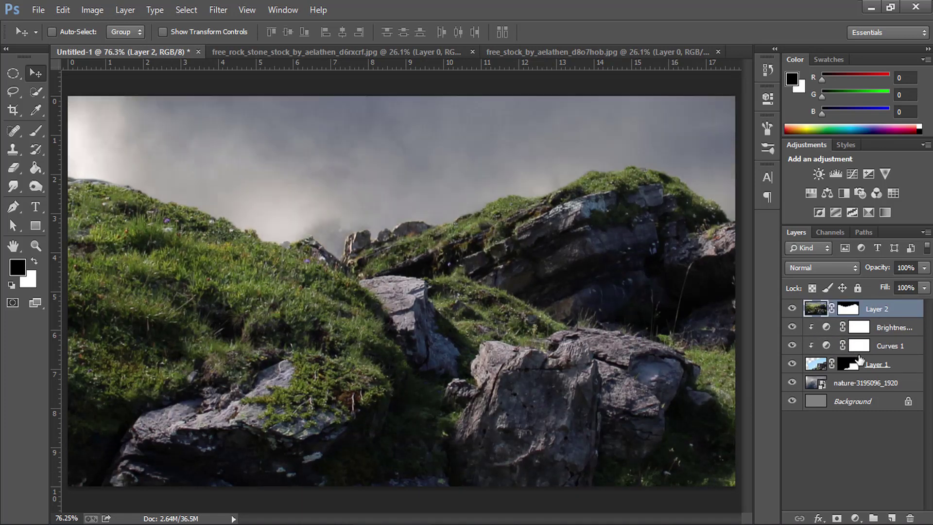
left_click(883, 332, "ctrl")
key("ctrl+g")
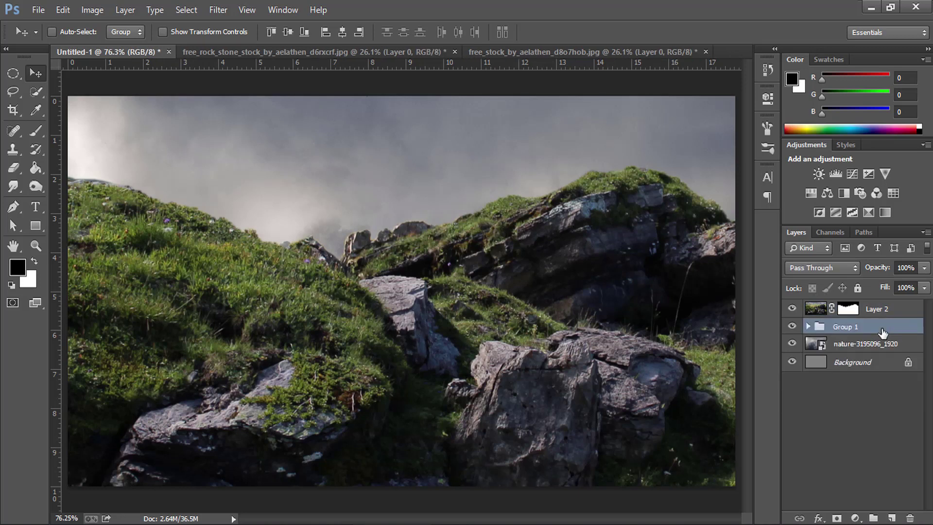
double_click(847, 327)
type("Rock")
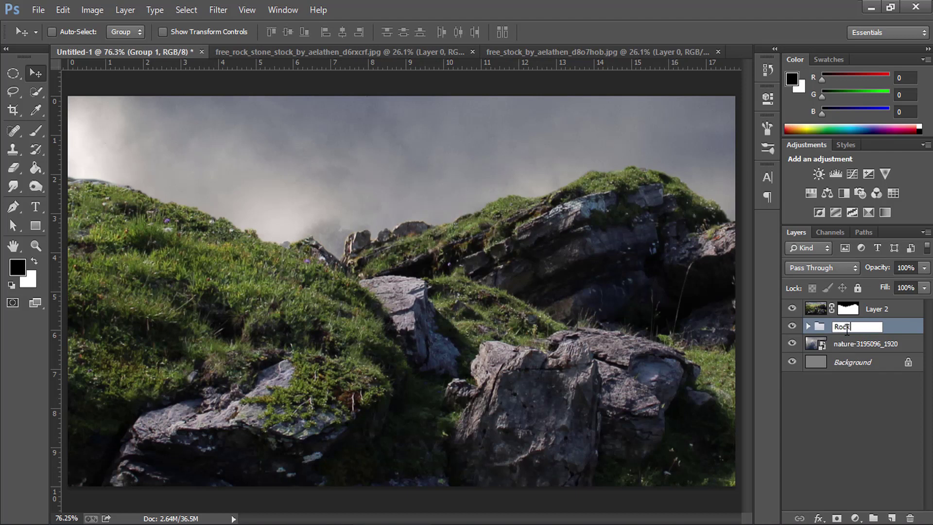
key("Return")
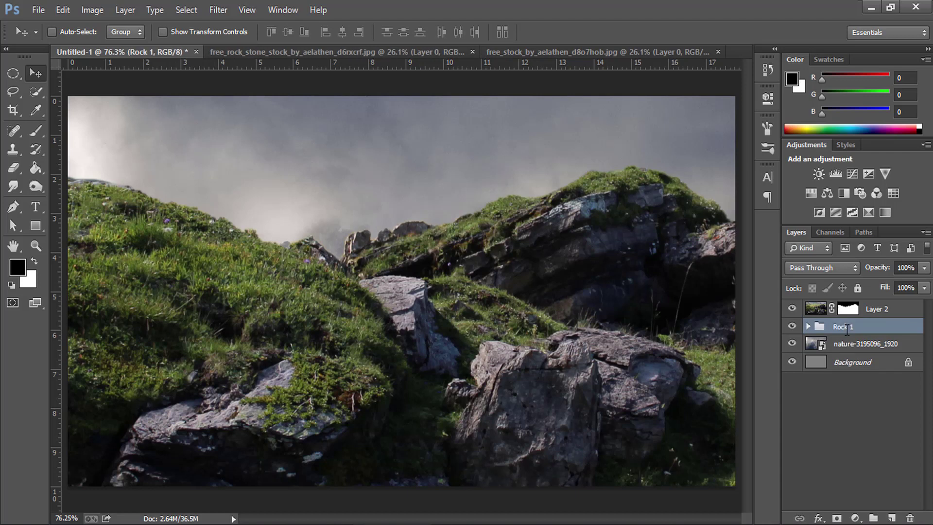
left_click_drag(875, 311, 879, 336)
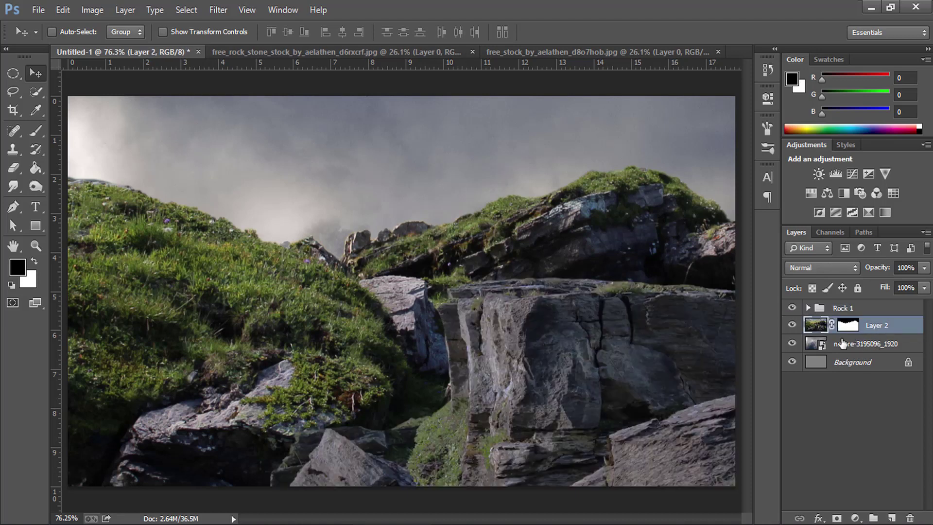
Step: Scale the Layer 2 rocks down and move them toward the lower left
key("ctrl+t")
mouse_move(403, 255)
left_mouse_down()
mouse_move(577, 327)
mouse_move(332, 325)
left_mouse_up()
left_click_drag(456, 342, 507, 459)
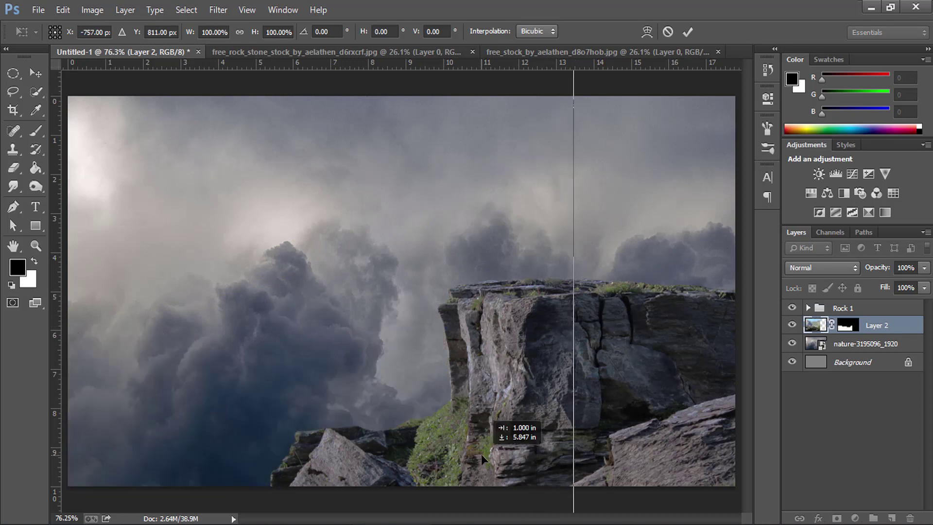
mouse_move(592, 156)
left_mouse_down()
mouse_move(399, 414)
mouse_move(604, 208)
mouse_move(460, 370)
mouse_move(663, 129)
left_mouse_up()
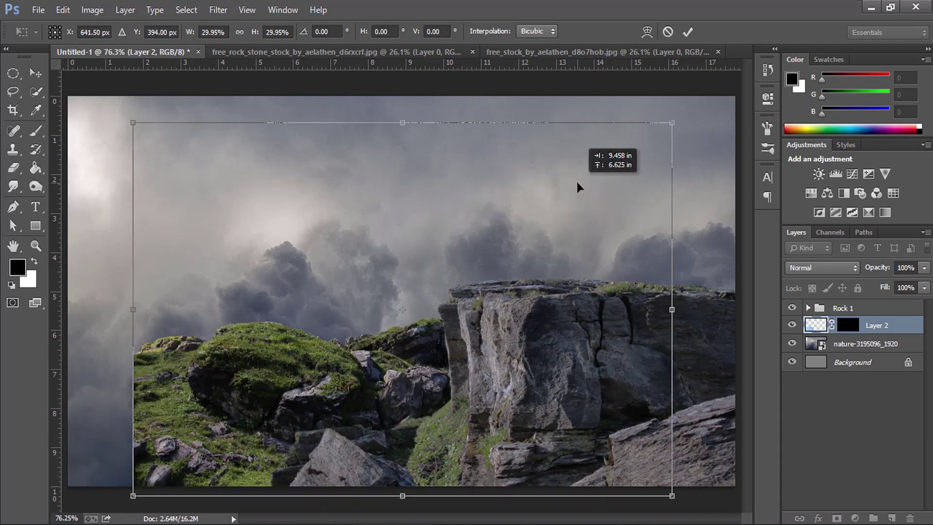
mouse_move(519, 319)
left_mouse_down()
mouse_move(452, 283)
mouse_move(451, 341)
left_mouse_up()
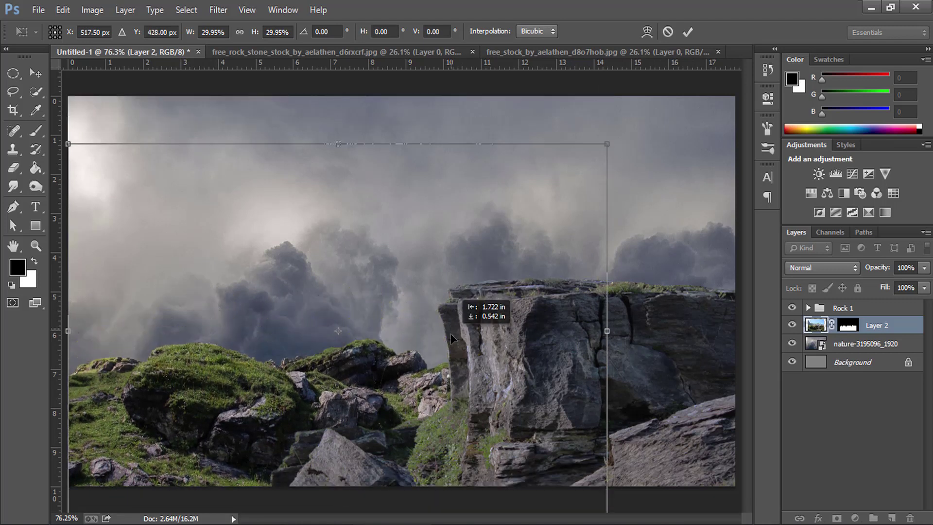
Step: Flip the rocks horizontally and squash them into a low strip along the bottom edge
right_click(471, 283)
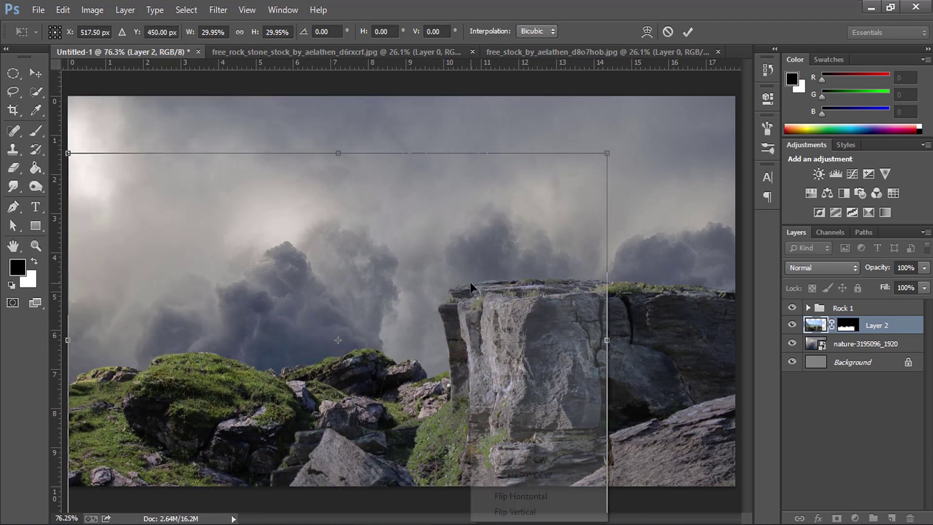
left_click(537, 495)
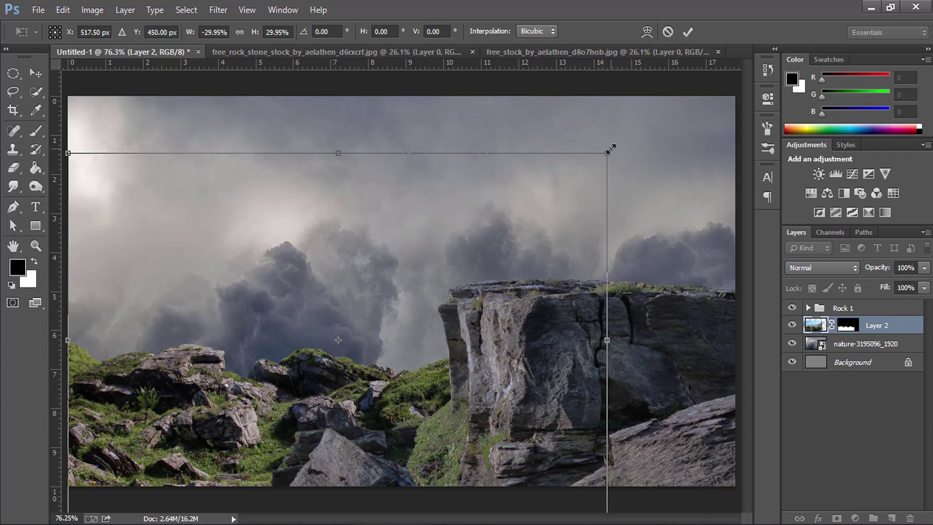
left_click_drag(608, 153, 738, 70)
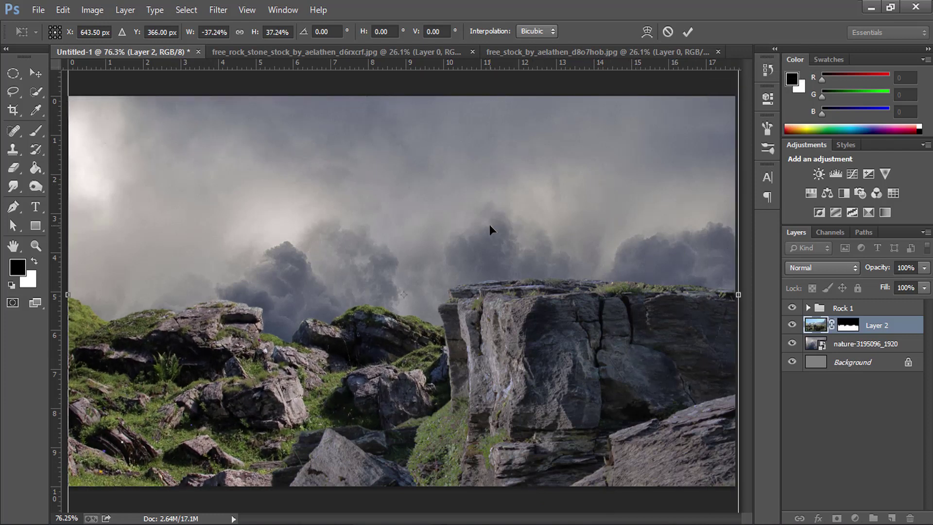
left_click_drag(489, 225, 489, 240)
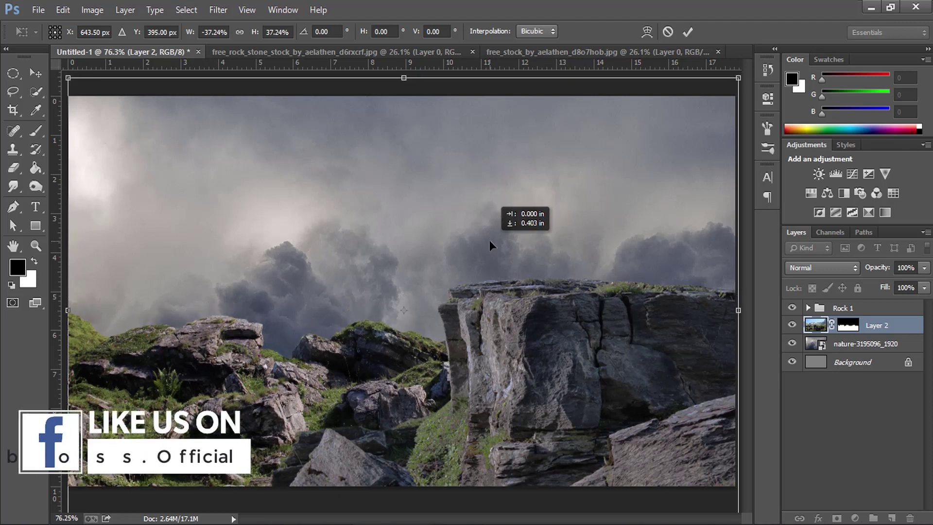
left_click_drag(404, 77, 404, 241)
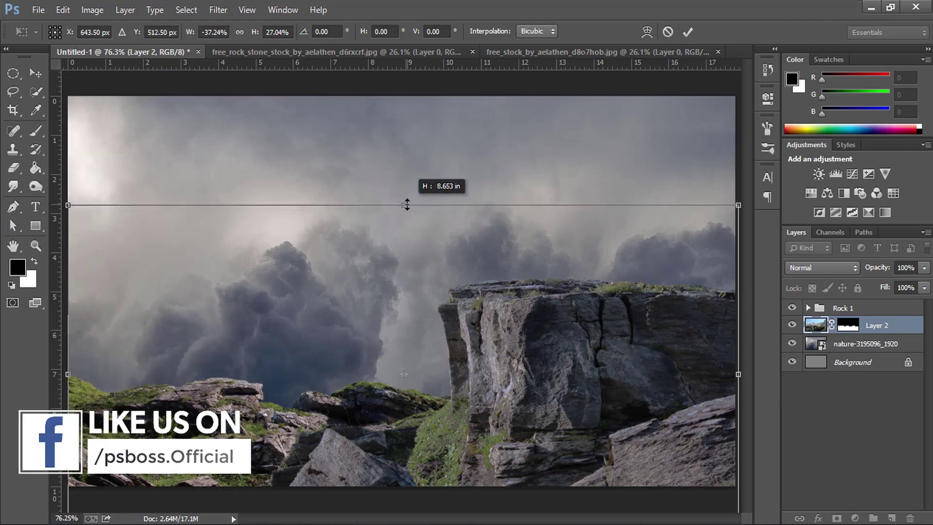
left_click_drag(433, 371, 433, 358)
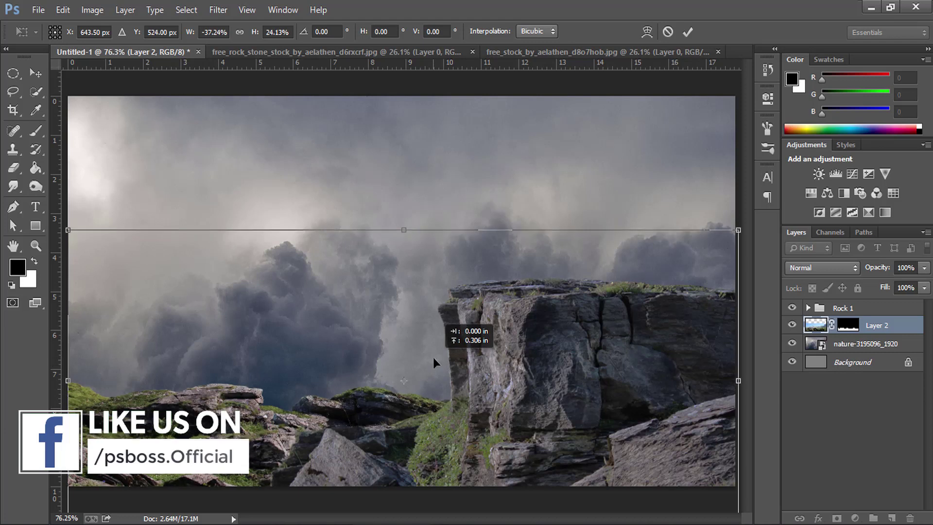
mouse_move(434, 363)
left_mouse_down()
mouse_move(434, 377)
mouse_move(433, 367)
left_mouse_up()
key("Return")
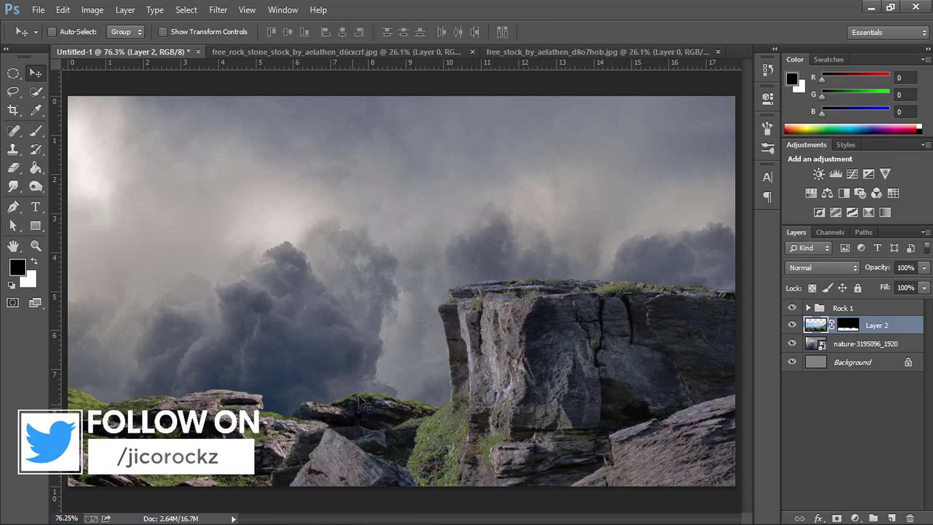
left_click(792, 325)
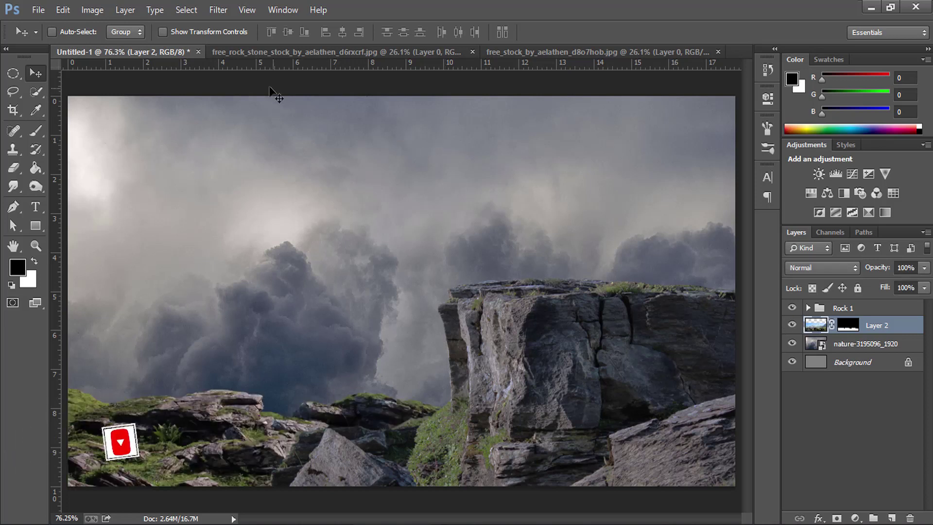
left_click(92, 10)
mouse_move(112, 46)
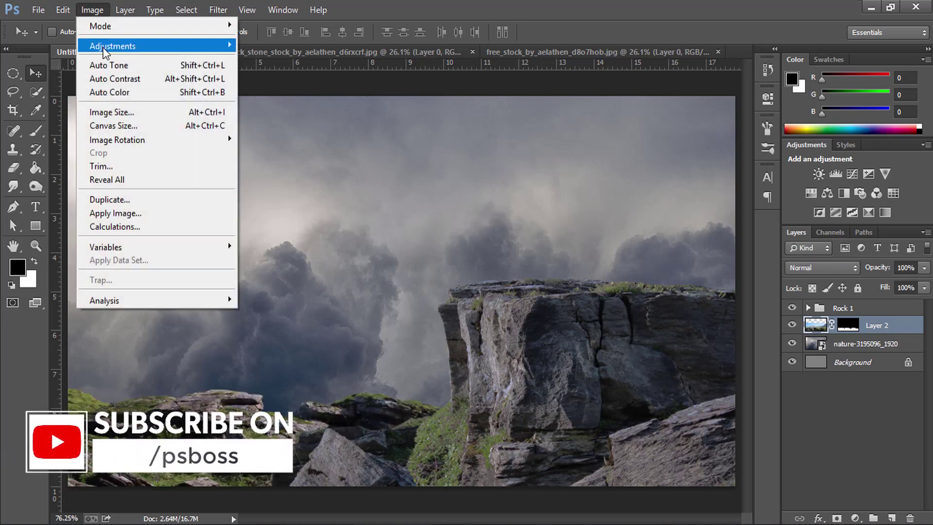
Step: Apply Brightness/Contrast to Layer 2 with Brightness -29 and Contrast 8
left_click(254, 48)
left_click_drag(558, 220, 546, 219)
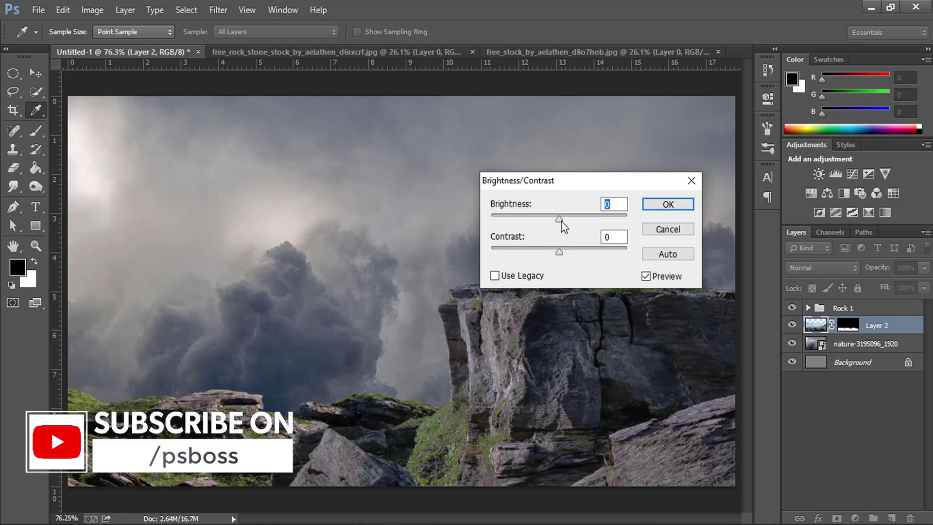
mouse_move(559, 251)
left_mouse_down()
mouse_move(530, 252)
mouse_move(564, 254)
left_mouse_up()
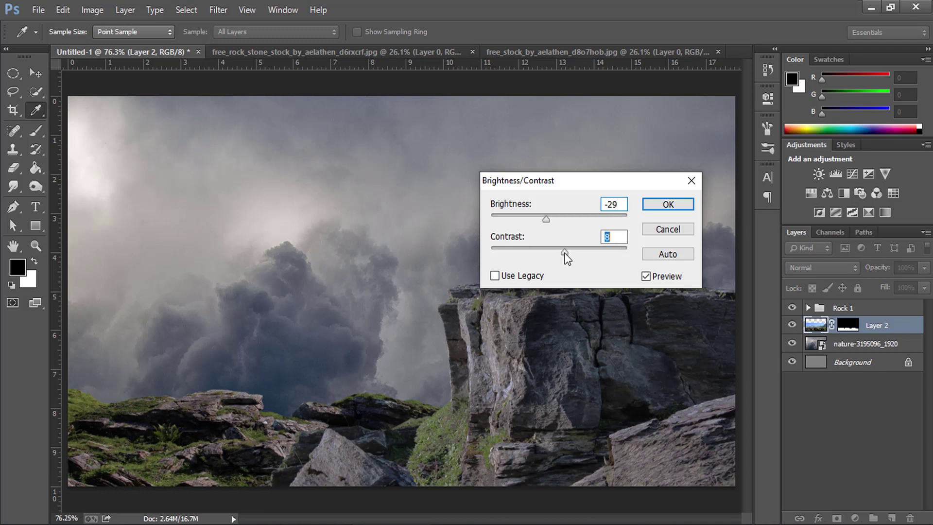
left_click(663, 201)
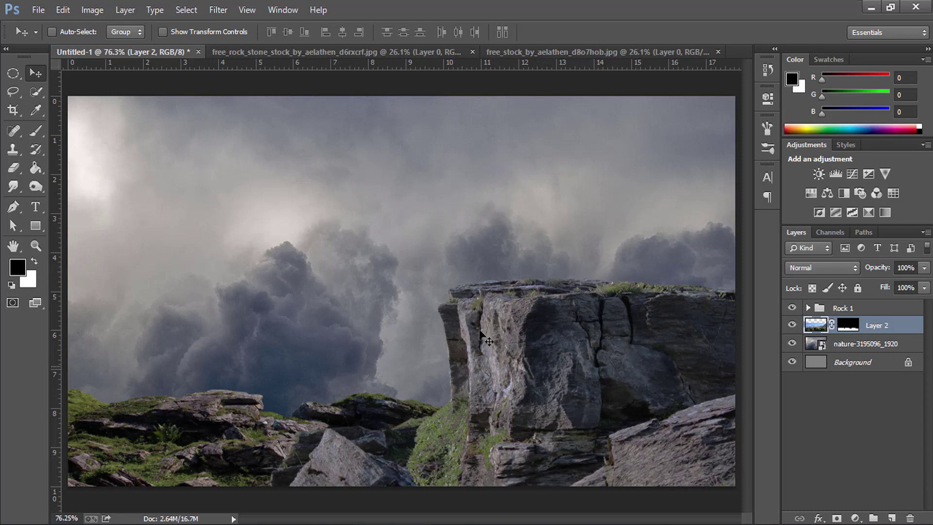
Step: On the nature-3195096_1920 sky layer, draw a thin elliptical marquee across the lower clouds
left_click(792, 324)
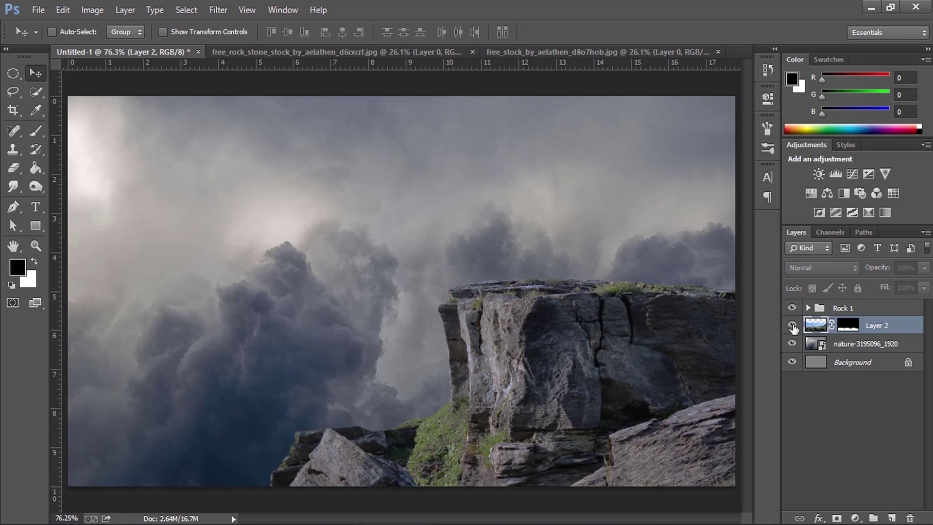
left_click(862, 348)
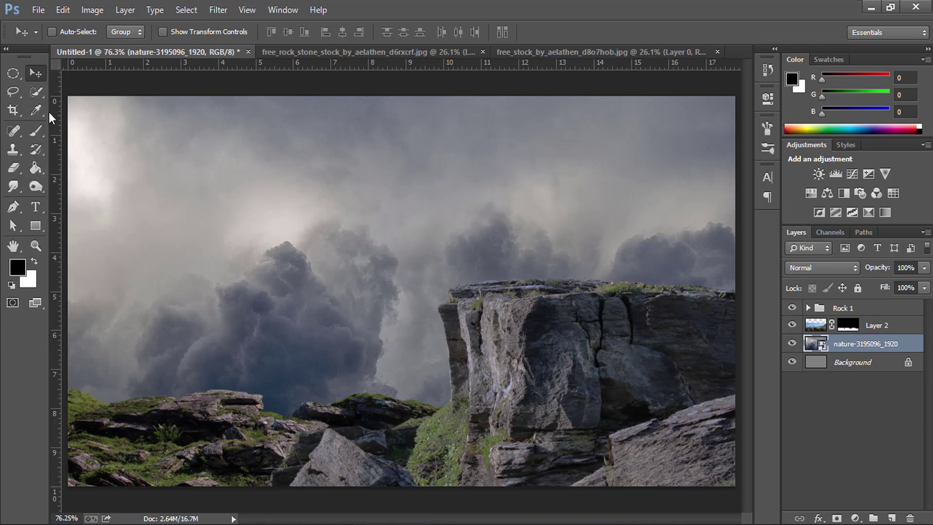
left_click(12, 73)
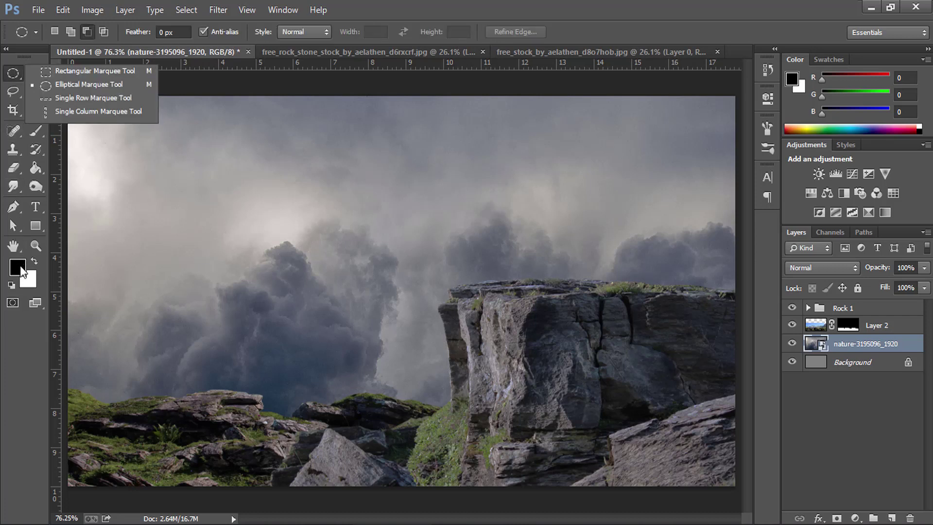
left_click(421, 68)
left_click_drag(163, 347, 556, 364)
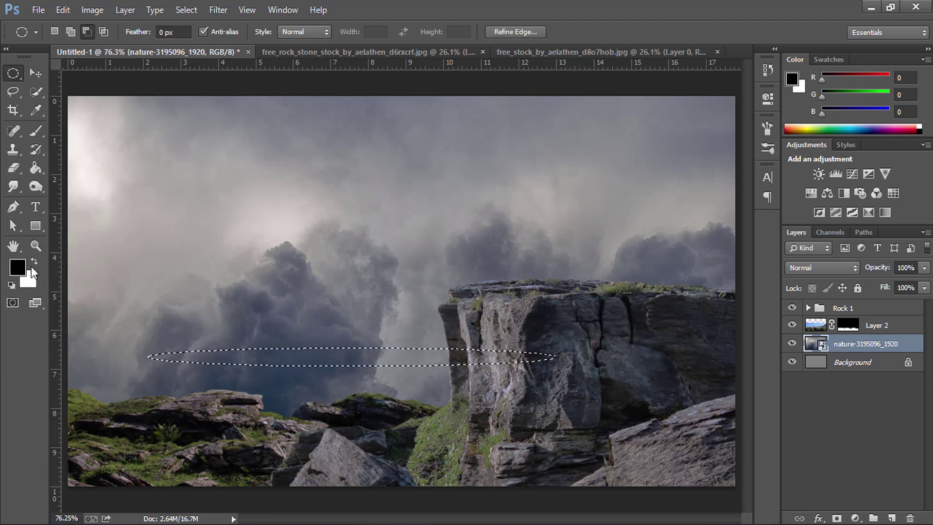
Step: Set the foreground colour to mid blue 3d638f and add an empty Layer 3
left_click(17, 266)
left_click(284, 368)
left_click(591, 308)
left_click(627, 302)
left_click(593, 275)
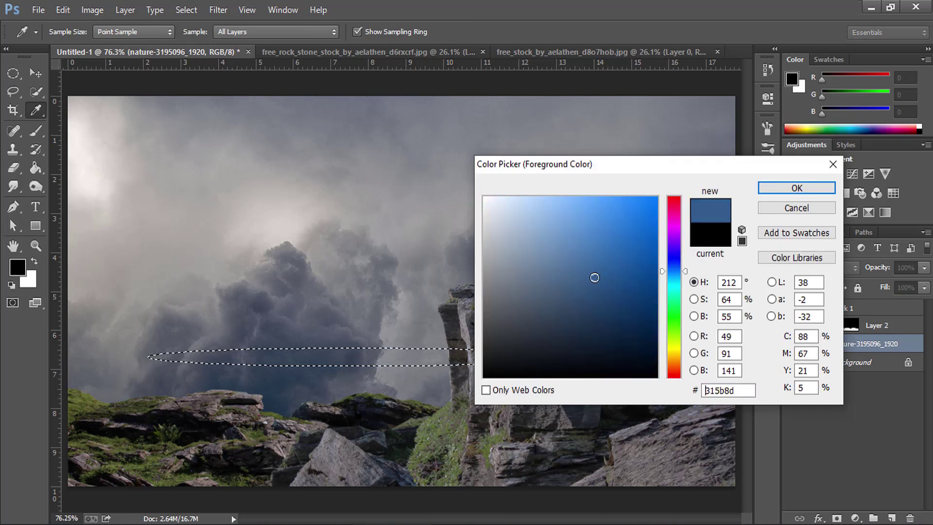
left_click(776, 187)
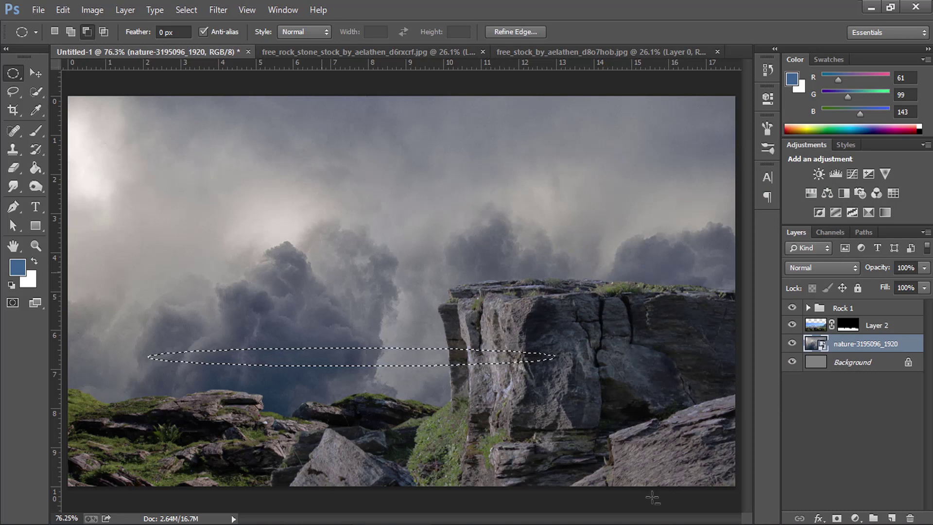
left_click(892, 518)
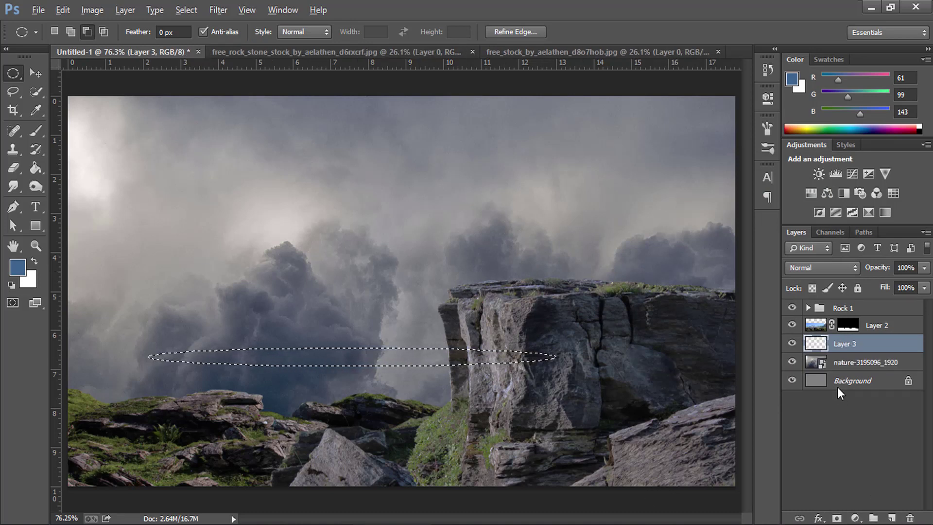
Step: Fill the ellipse with blue, deselect, and apply a 15.5-pixel Gaussian Blur
key("alt+BackSpace")
key("ctrl+d")
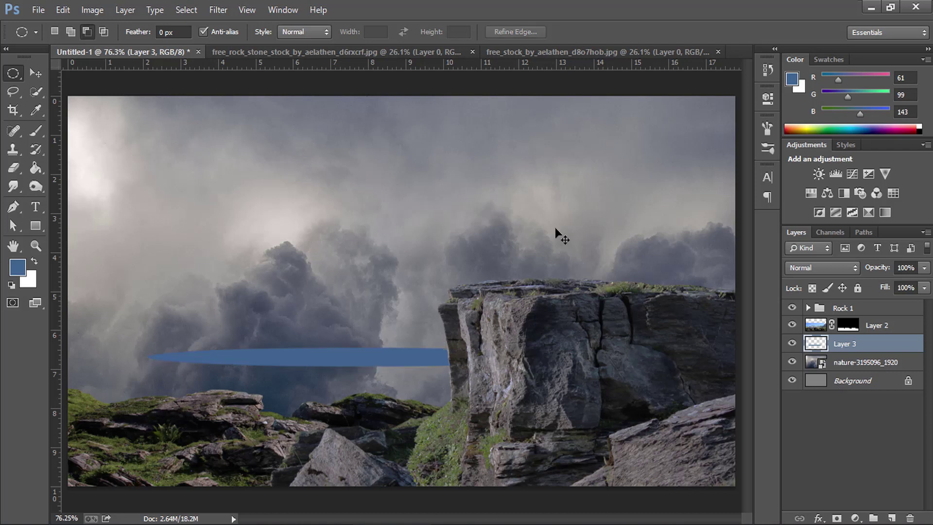
left_click(217, 10)
mouse_move(224, 167)
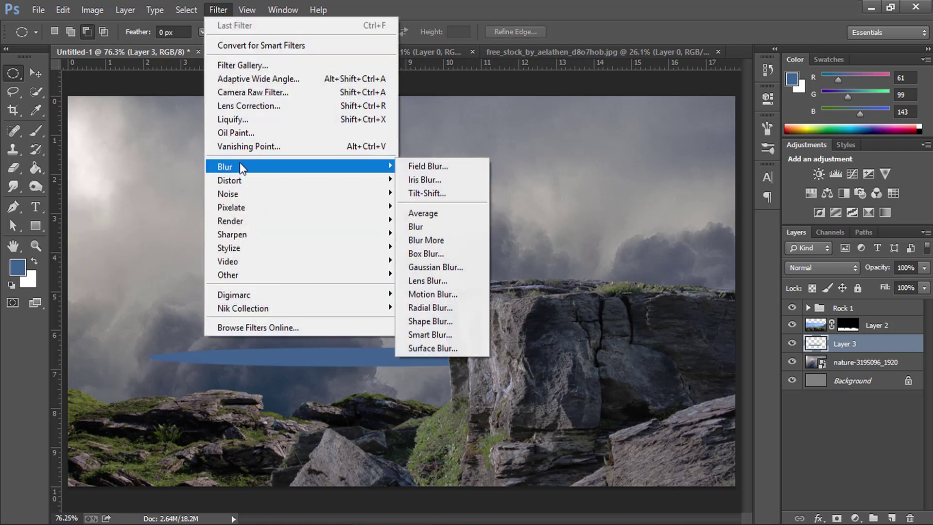
left_click(437, 267)
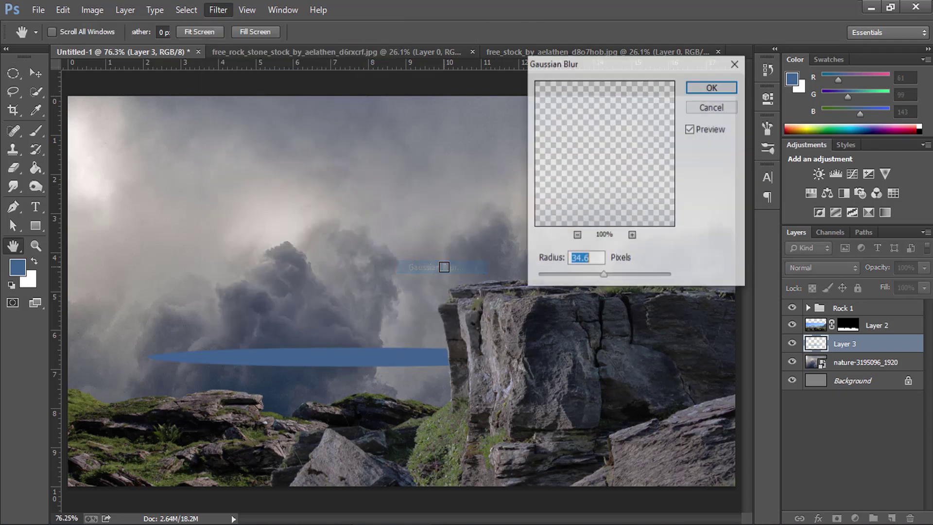
left_click(581, 276)
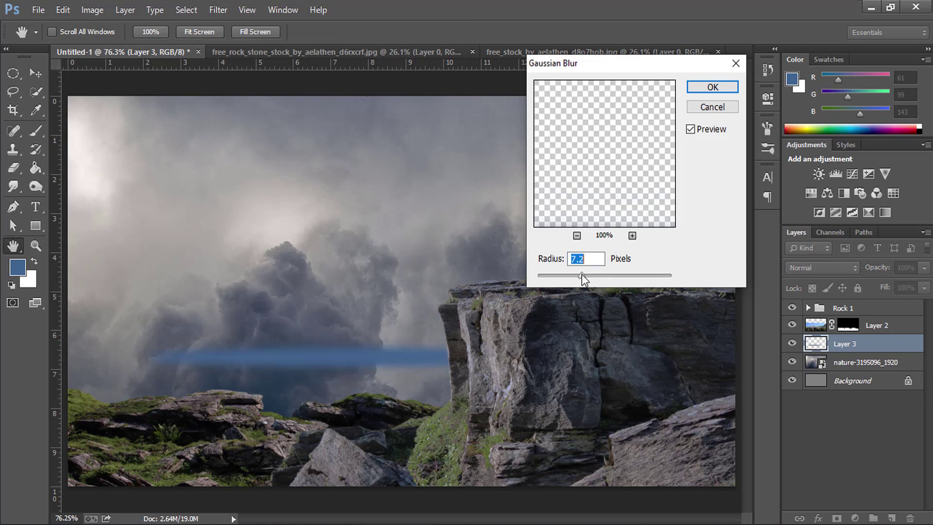
left_click_drag(587, 275, 594, 275)
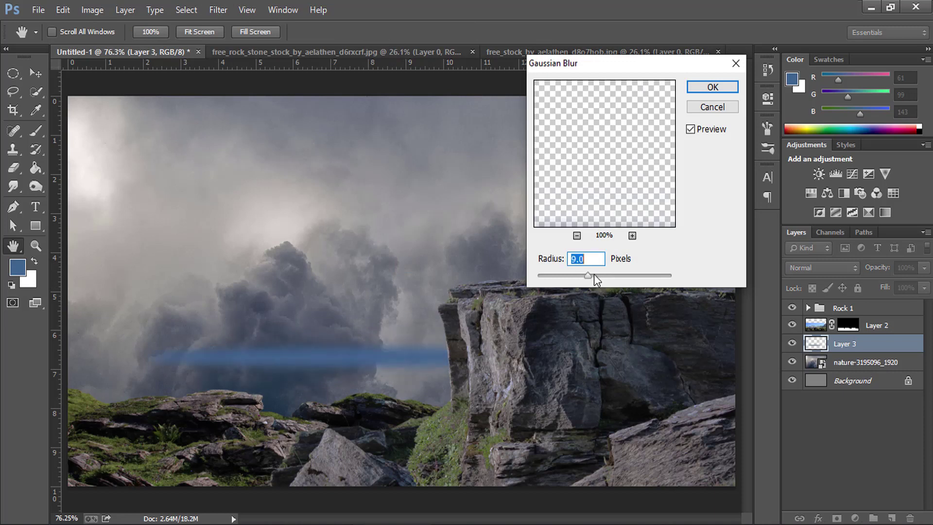
left_click(712, 88)
Step: Scale the blue streak to 263.64% wide and 905.13% tall into a soft haze
key("ctrl+t")
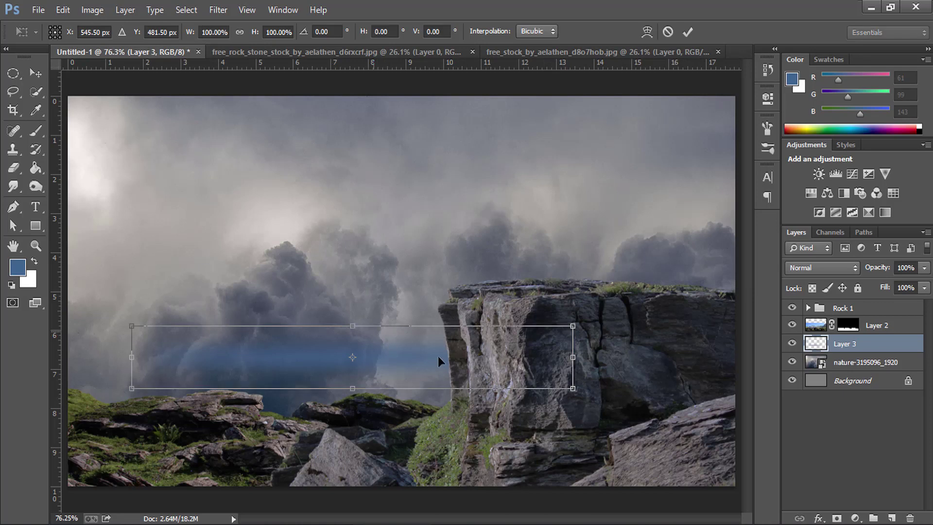
left_click_drag(573, 388, 739, 427)
mouse_move(355, 298)
left_mouse_down()
mouse_move(379, 280)
mouse_move(349, 138)
left_mouse_up()
mouse_move(369, 176)
left_mouse_down()
mouse_move(360, 259)
mouse_move(363, 225)
mouse_move(361, 244)
left_mouse_up()
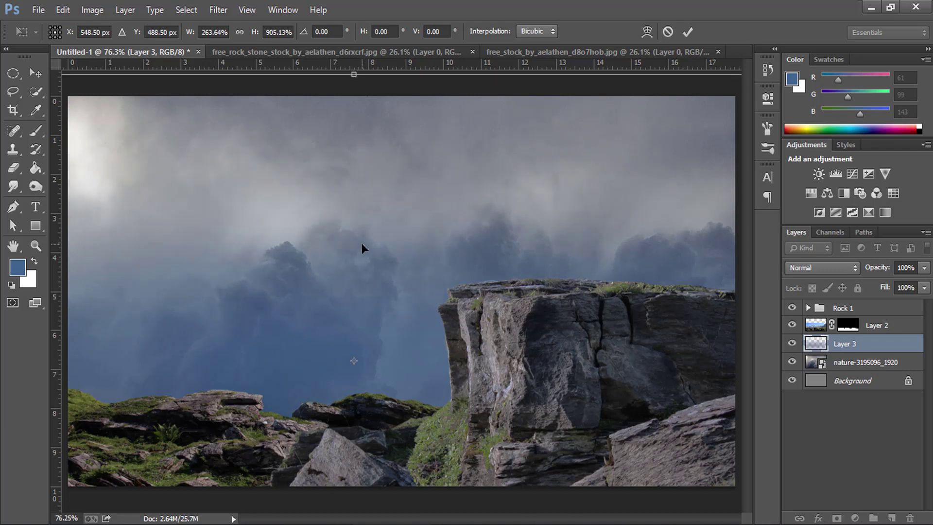
key("Return")
key("m")
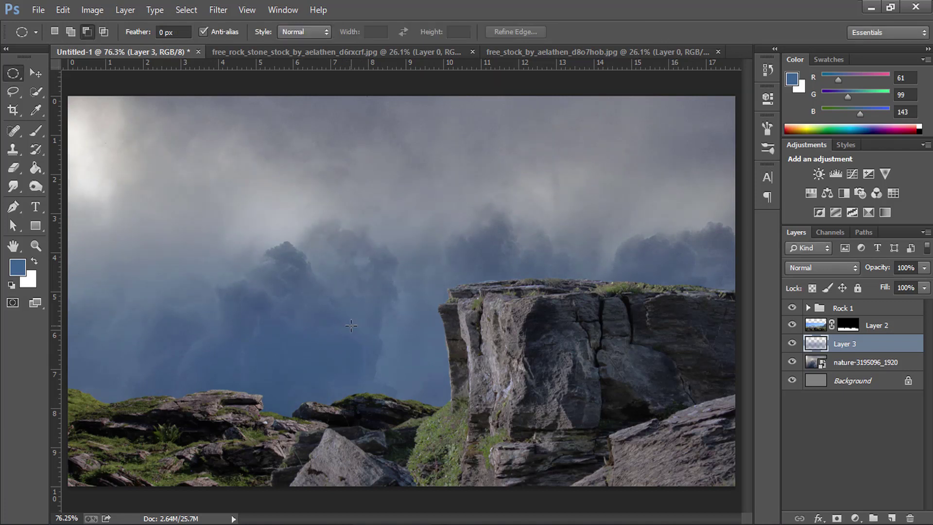
left_click(792, 362)
Step: Show the nature sky layer again and rasterize it
left_click(816, 362)
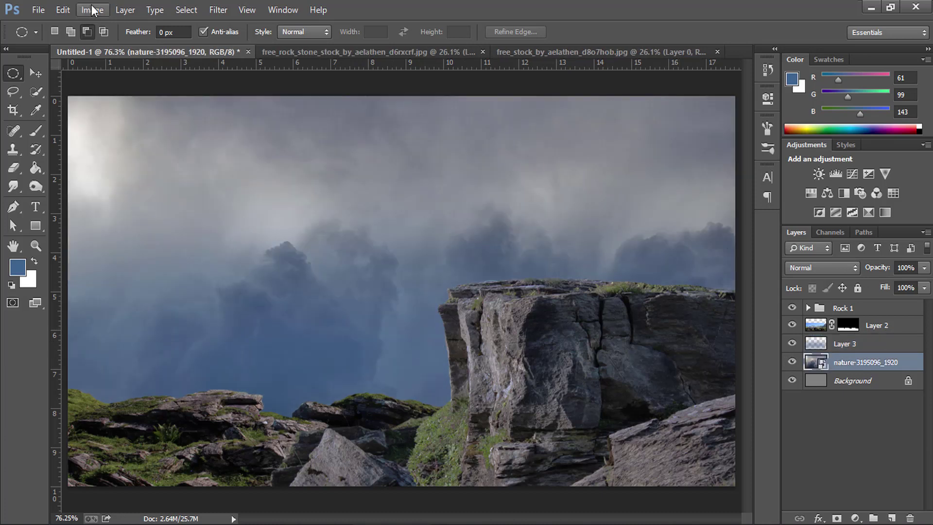
left_click(87, 9)
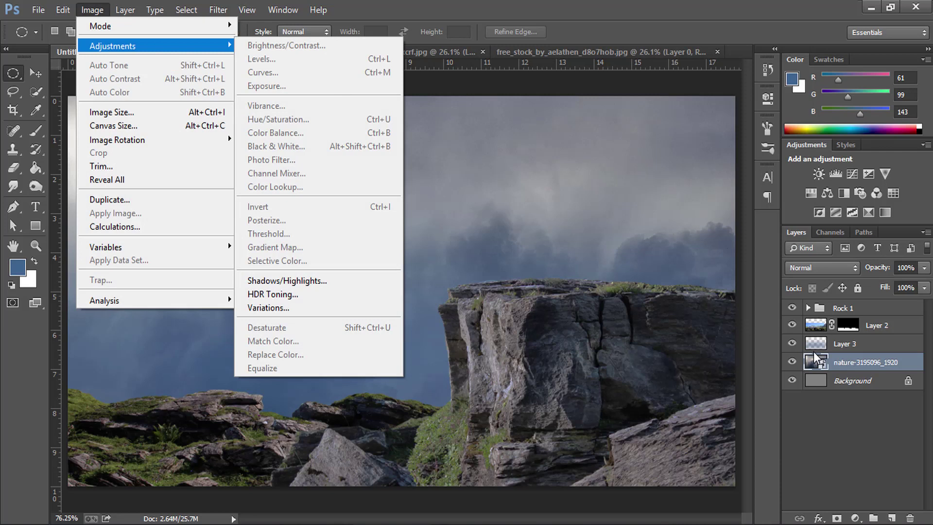
right_click(913, 362)
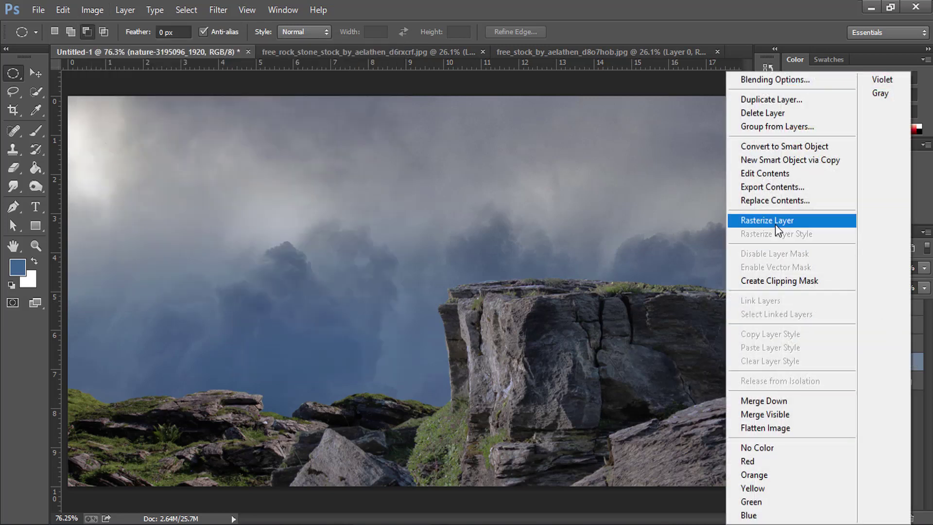
left_click(774, 221)
Step: Apply a midtone Color Balance of -24, 0, +23 to the sky layer
left_click(92, 10)
mouse_move(112, 45)
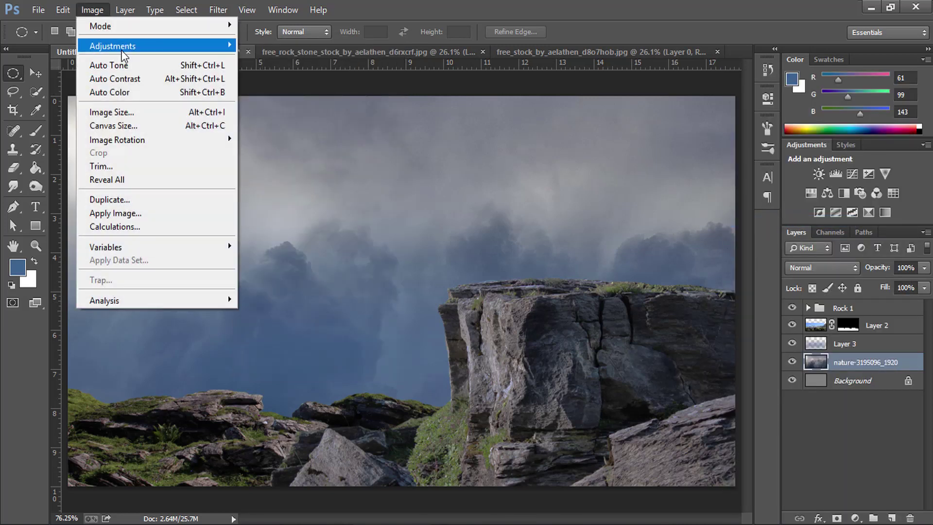
left_click(306, 133)
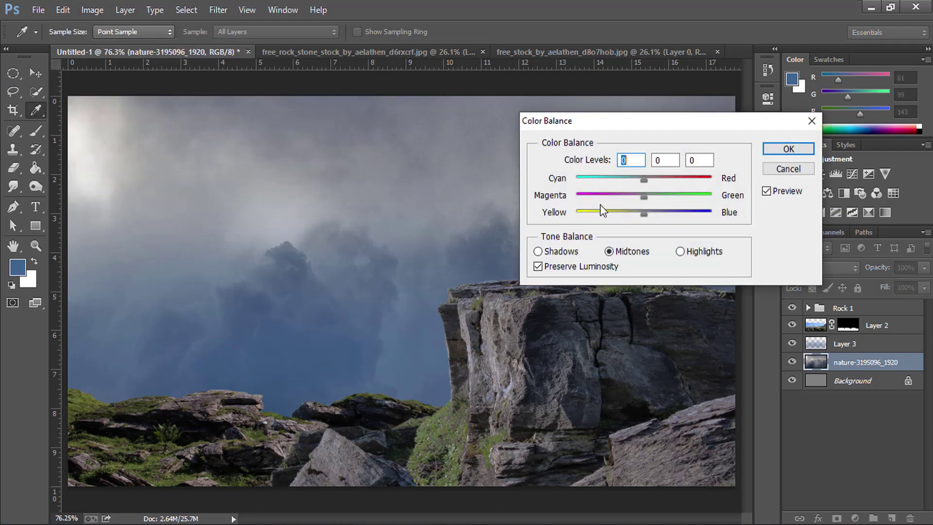
mouse_move(629, 178)
left_mouse_down()
mouse_move(617, 178)
mouse_move(647, 178)
mouse_move(628, 179)
left_mouse_up()
left_click_drag(643, 214, 661, 217)
left_click(773, 149)
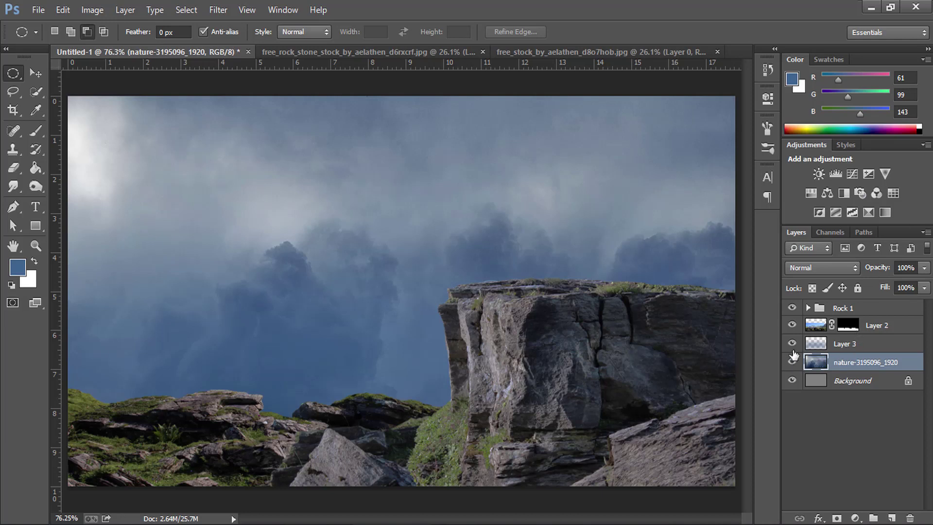
left_click(792, 324)
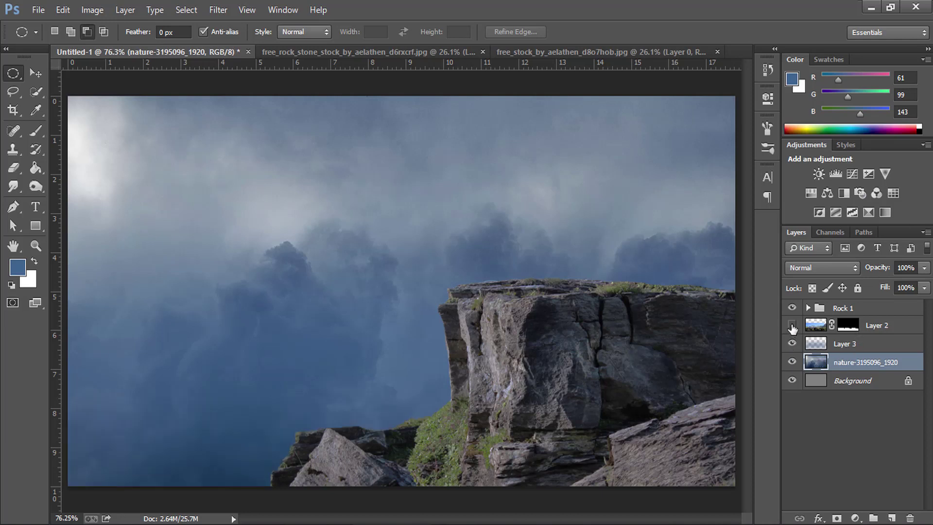
Step: Give the Layer 2 rocks a midtone Color Balance of -15, 0, +16 and expand Rock 1
left_click(820, 328)
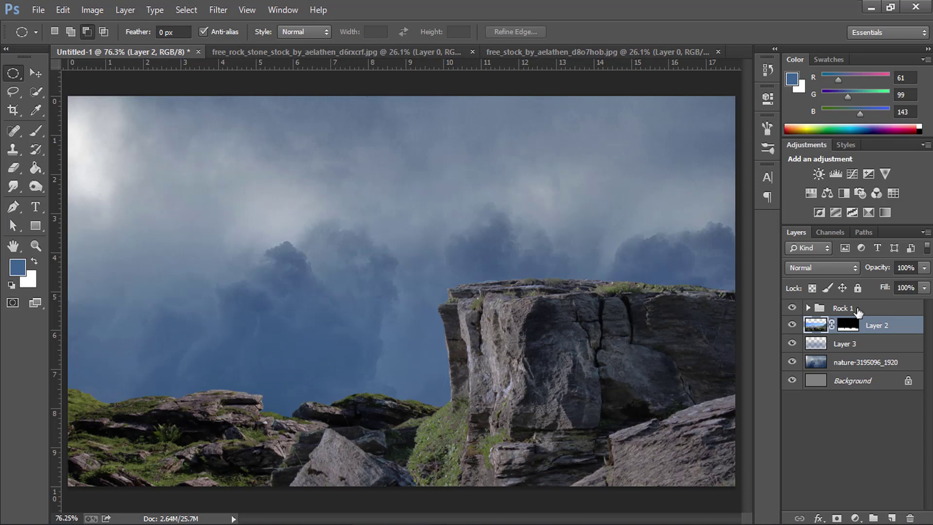
left_click(92, 9)
mouse_move(113, 45)
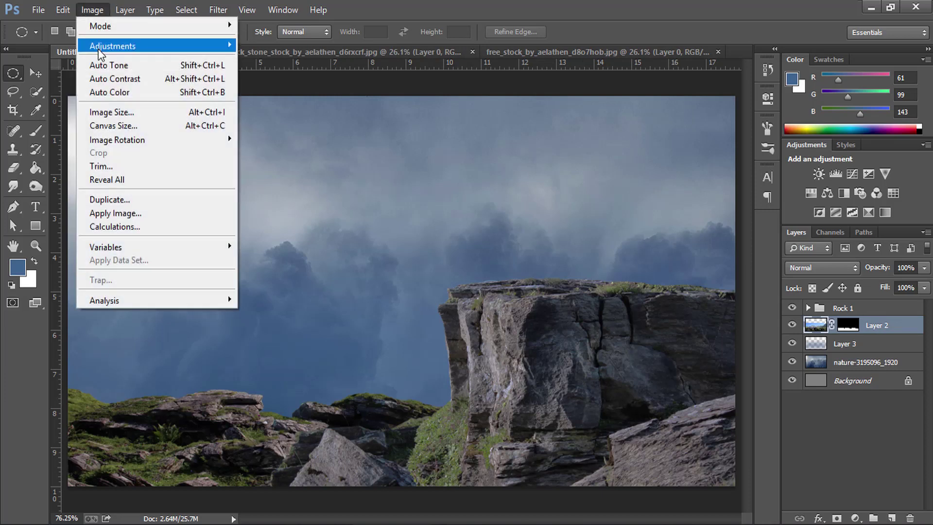
left_click(279, 133)
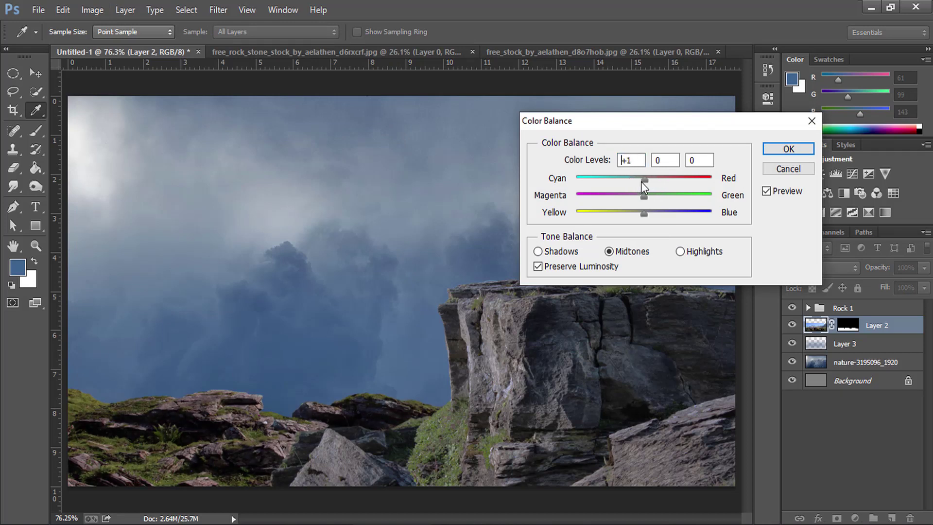
left_click_drag(643, 212, 655, 213)
left_click(655, 212)
left_click(788, 149)
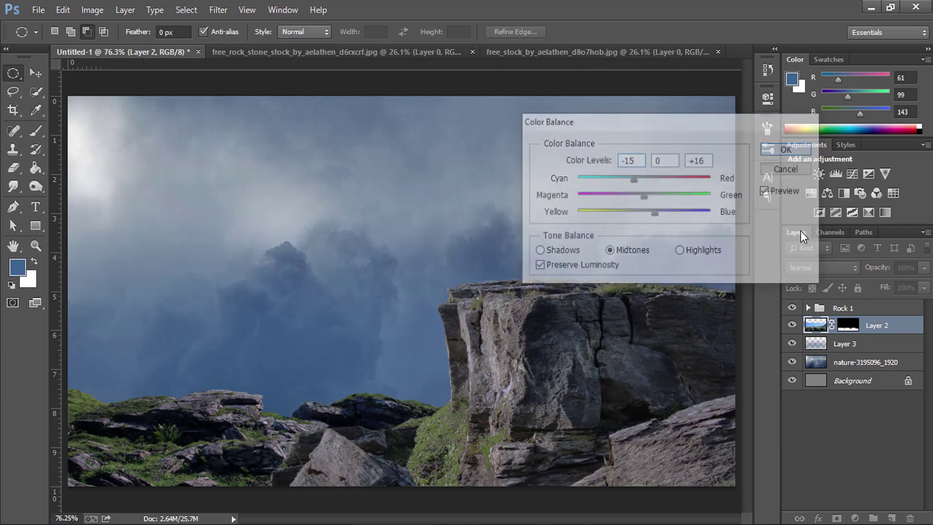
left_click(804, 310)
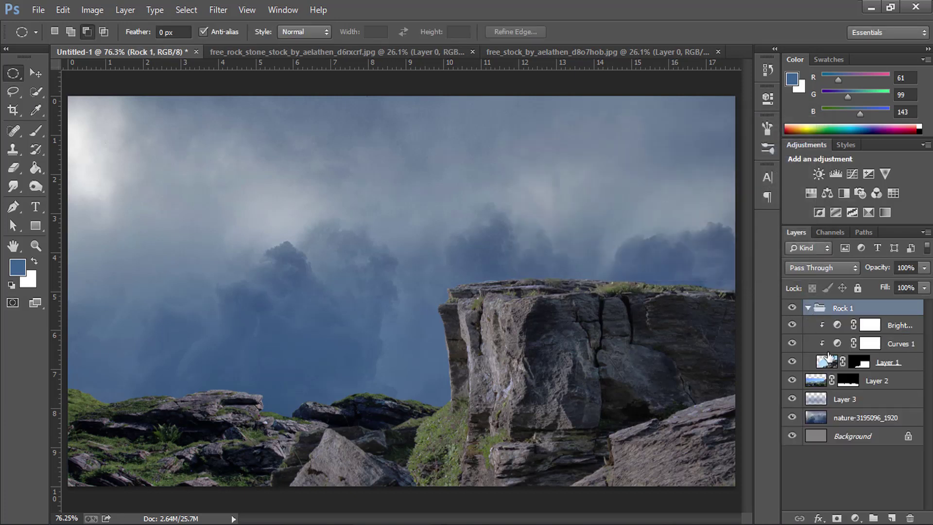
Step: Give Layer 1 in Rock 1 a bluer midtone Color Balance (Cyan -29, Blue +26)
left_click(828, 364)
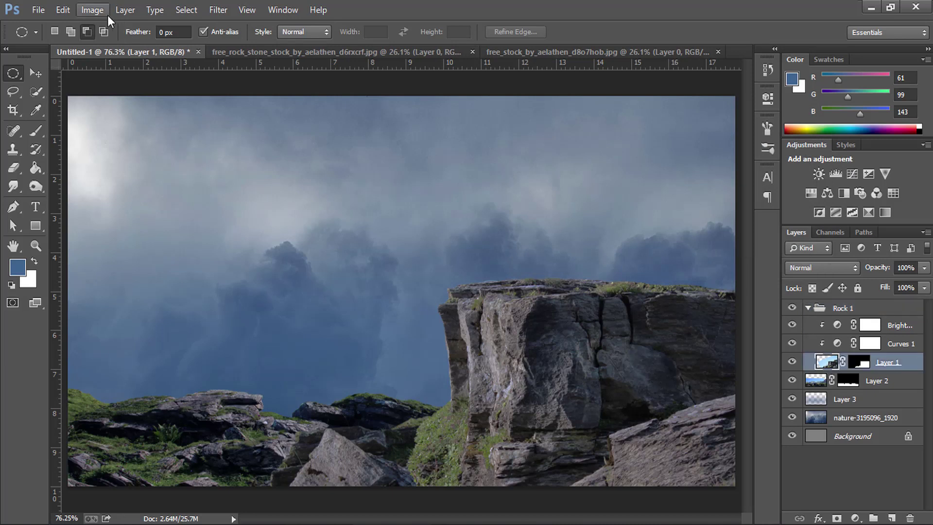
left_click(107, 15)
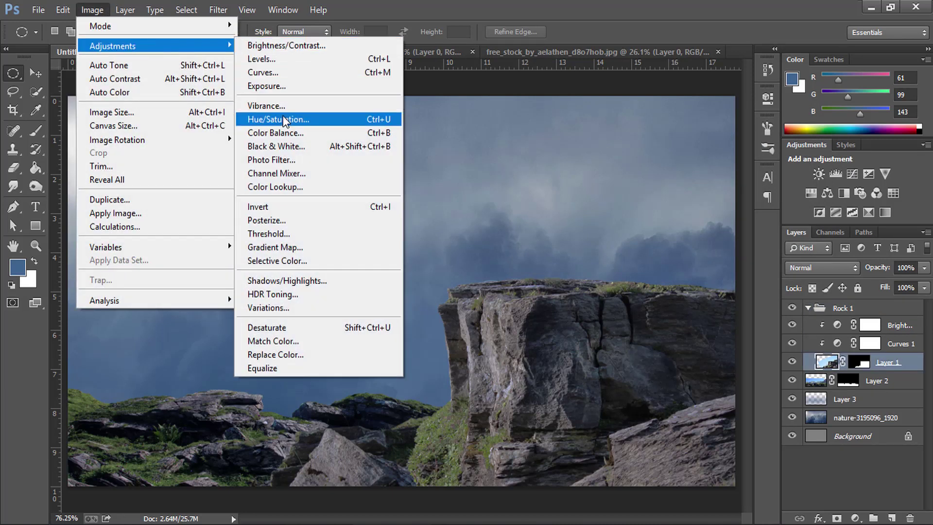
left_click(276, 133)
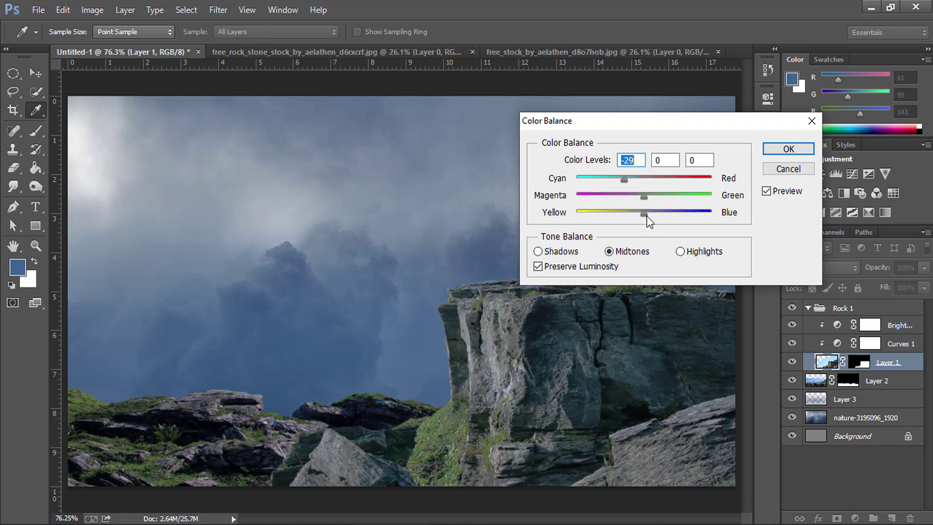
left_click_drag(647, 215, 662, 215)
left_click(787, 148)
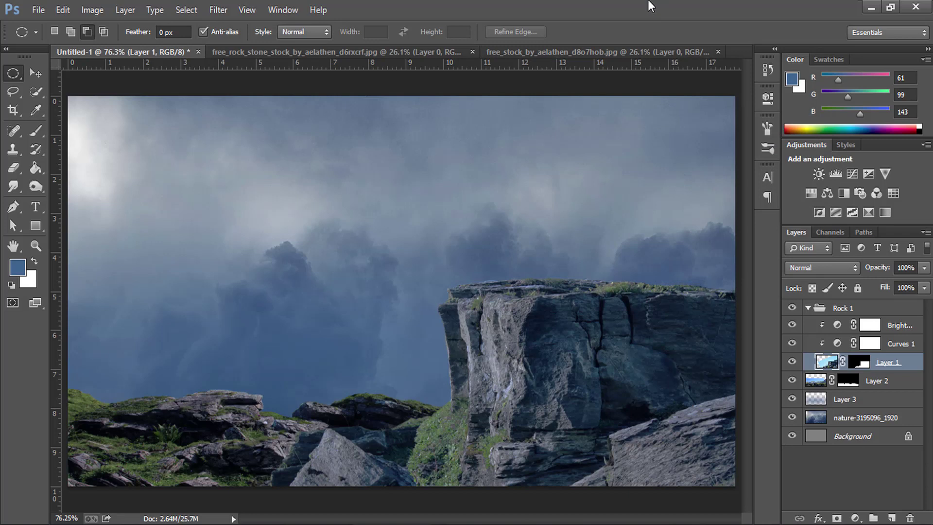
Step: Check the Layer 3 clouds, then collapse and select the Rock 1 group
left_click(792, 398)
left_click(852, 402)
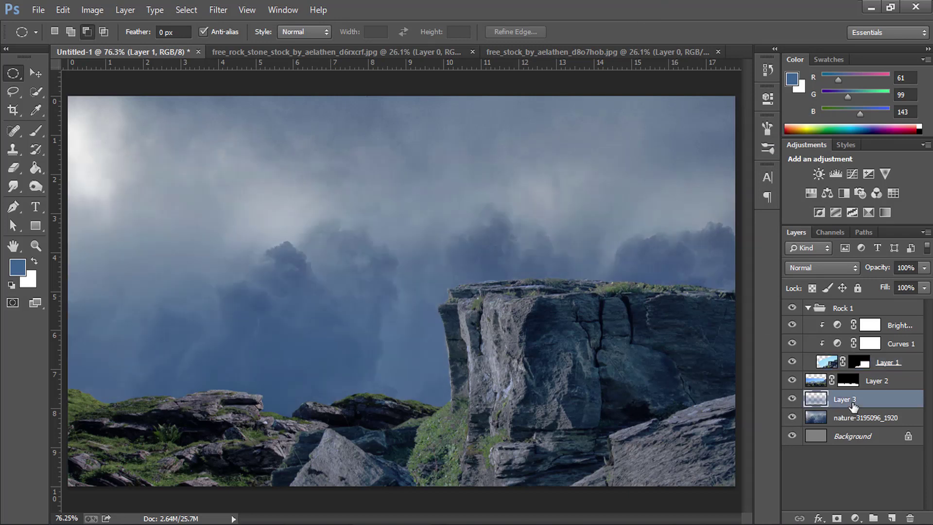
left_click(808, 308)
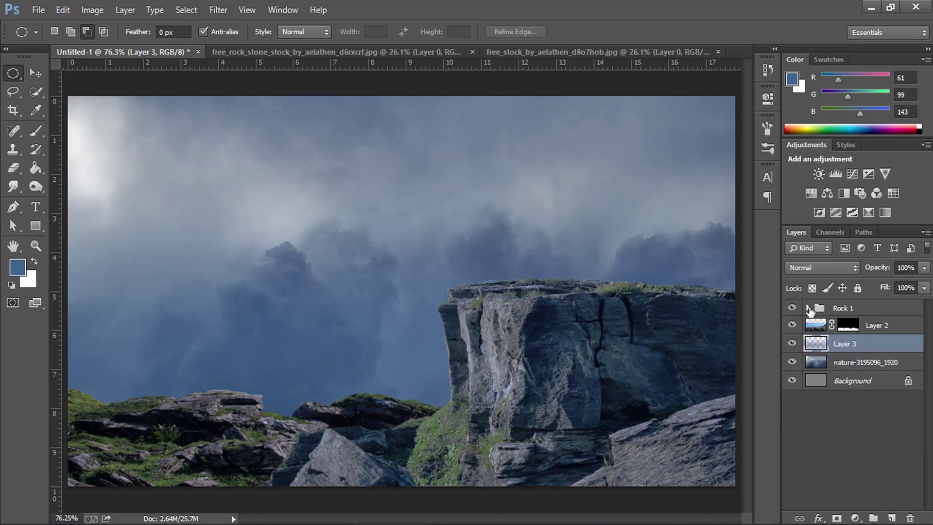
left_click(870, 314)
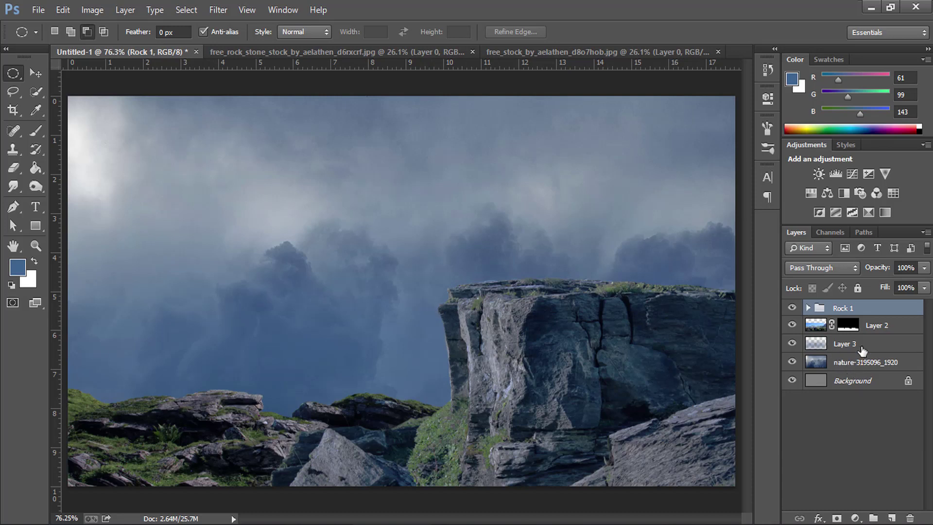
Step: Nudge Rock 1, Layer 2 and Layer 3 down one step, then open the forest_fairy PSD
left_click(862, 343, "shift")
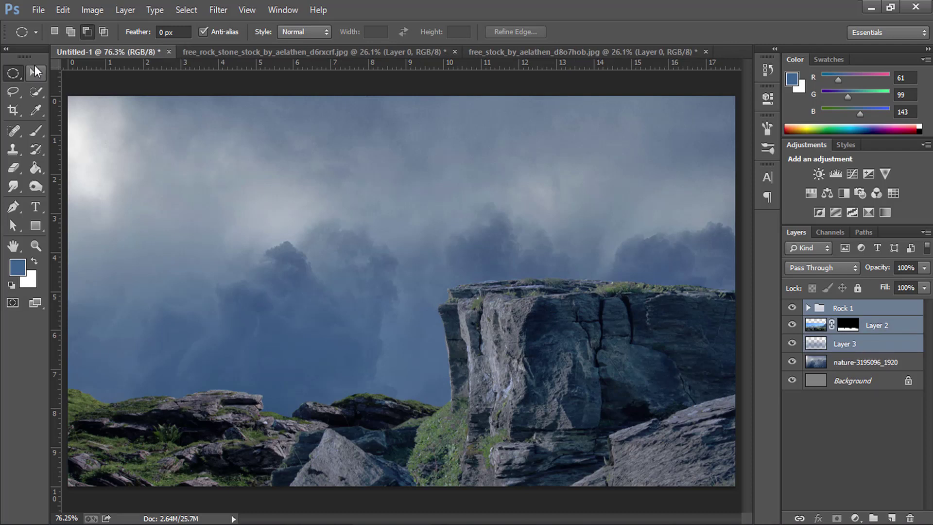
left_click(35, 73)
key("Down")
key("Down")
key("Down")
key("Down")
key("Down")
key("Down")
key("Down")
key("Down")
key("Down")
key("Down")
key("Down")
key("Down")
key("Down")
key("Down")
key("Down")
key("Down")
key("Down")
key("Down")
key("Down")
key("Down")
key("Down")
key("Down")
key("Down")
key("Down")
key("Down")
key("Down")
key("Down")
key("Down")
key("Down")
key("Down")
key("Down")
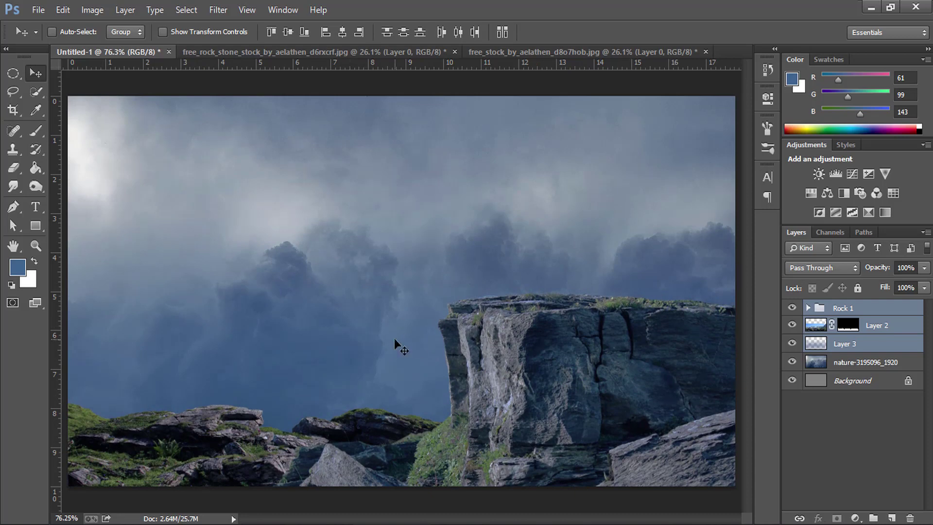
key("alt+Tab")
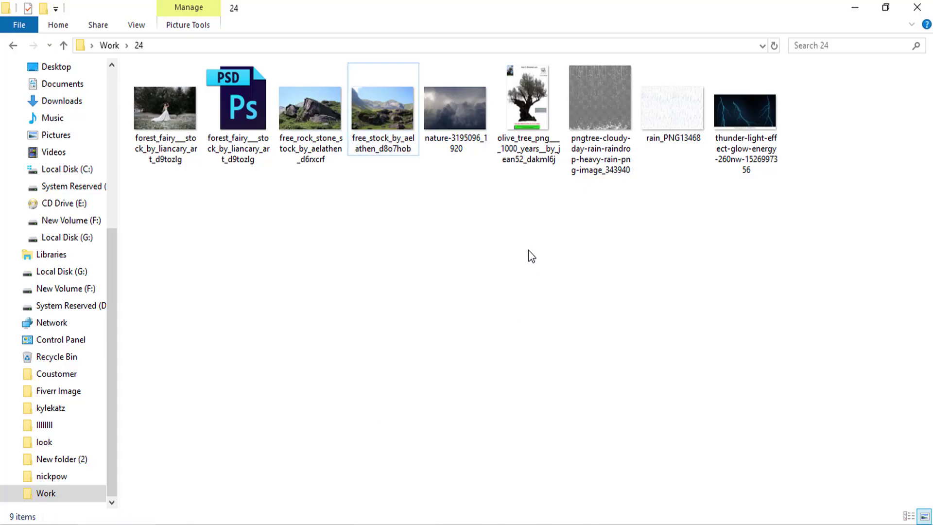
double_click(241, 134)
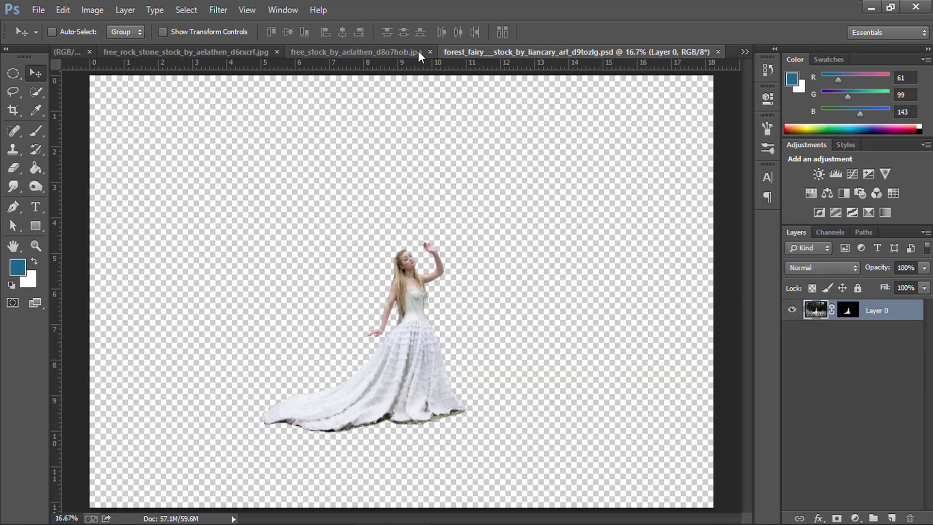
Step: Close the landscape and rock stone stock images without saving
left_click(429, 51)
left_click(475, 217)
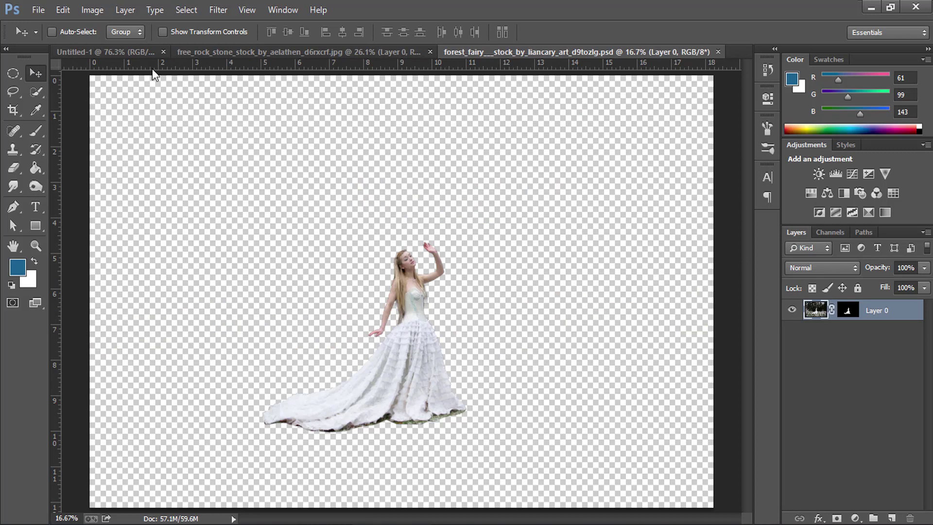
left_click(430, 51)
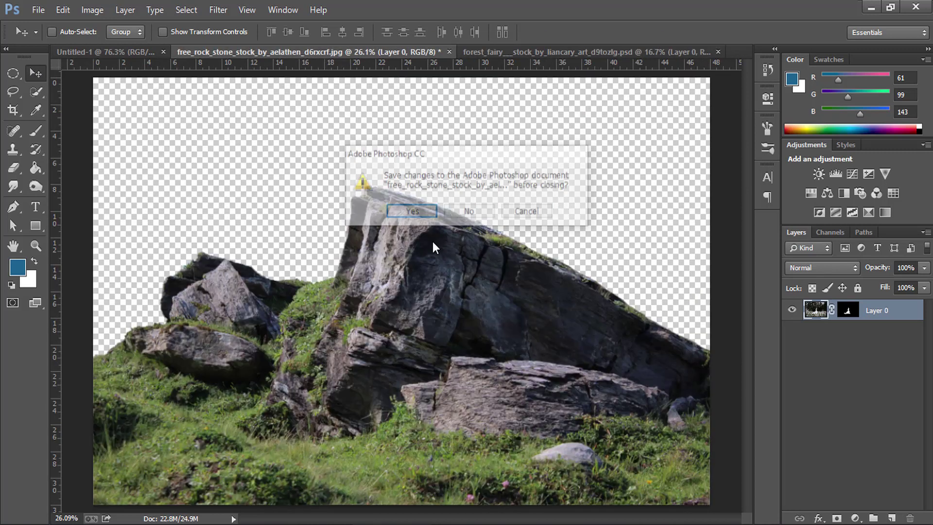
left_click(470, 211)
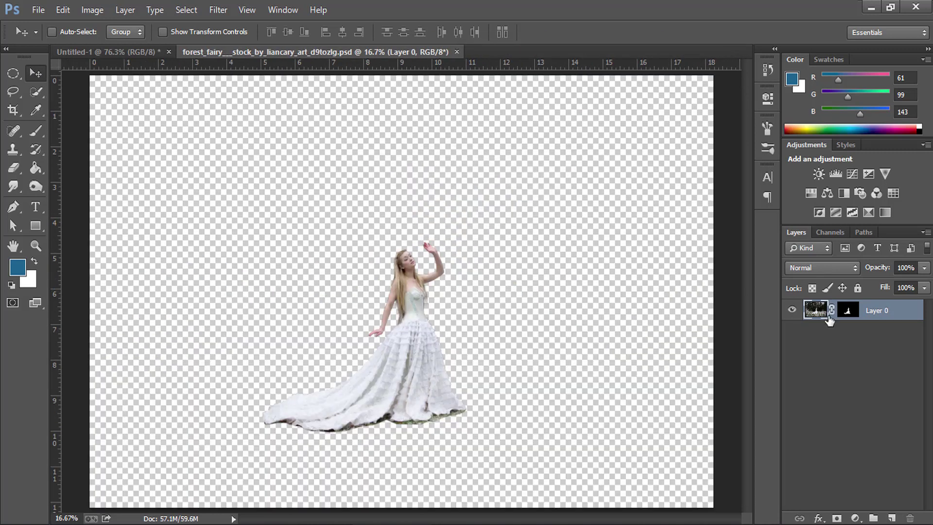
Step: Toggle the fairy's layer mask off and on, then apply it permanently
right_click(846, 315)
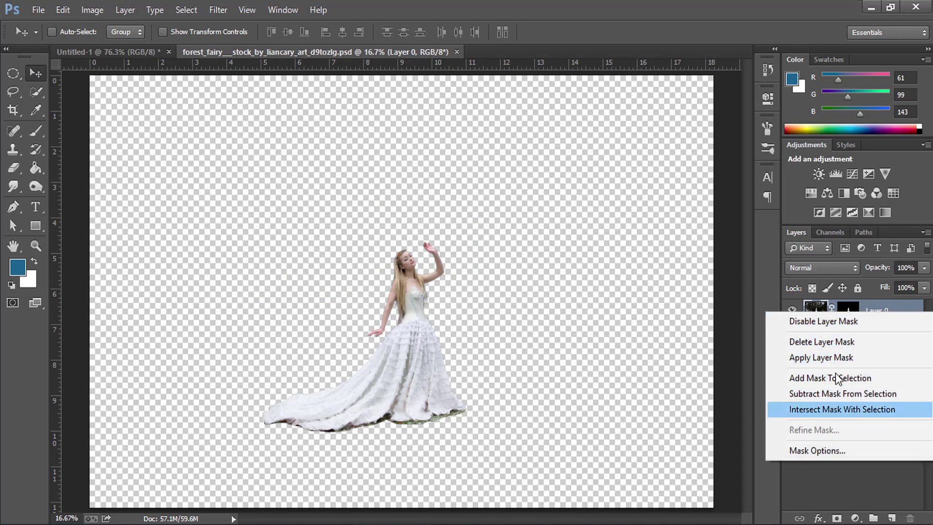
left_click(831, 322)
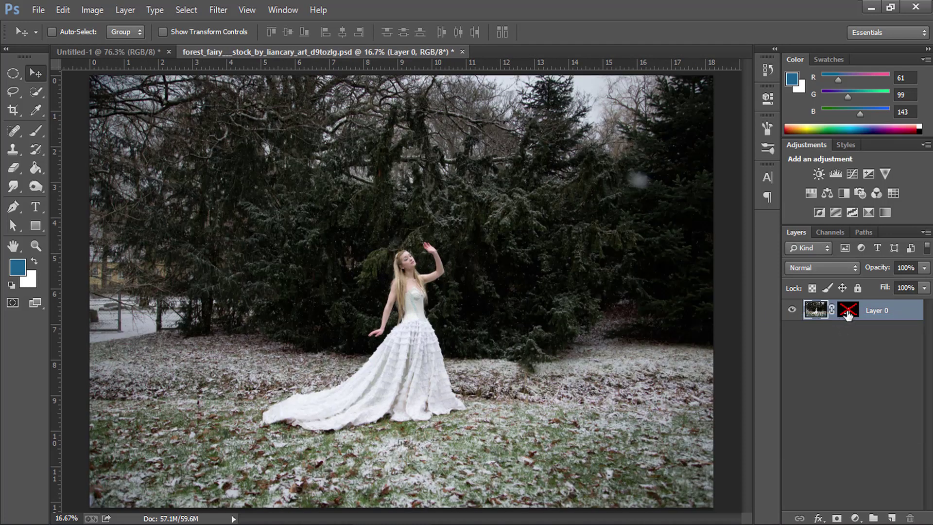
right_click(847, 315)
left_click(821, 323)
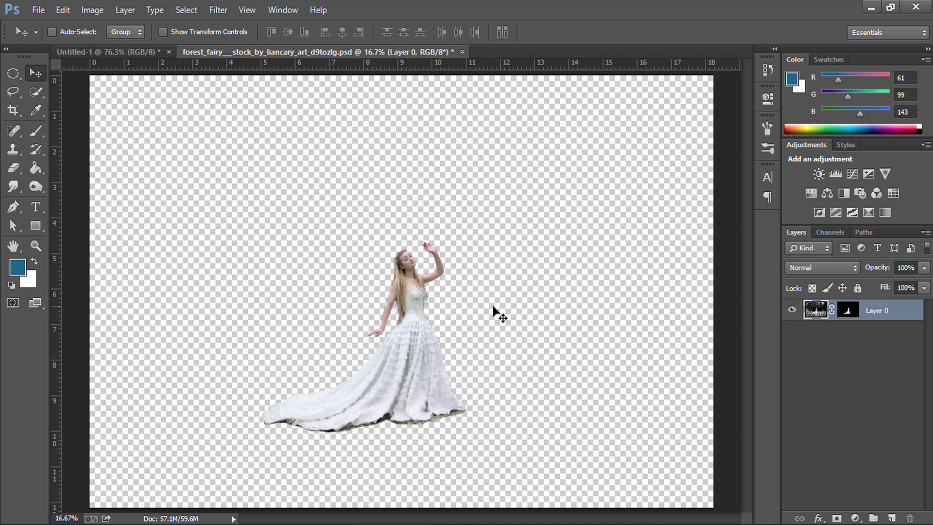
right_click(848, 310)
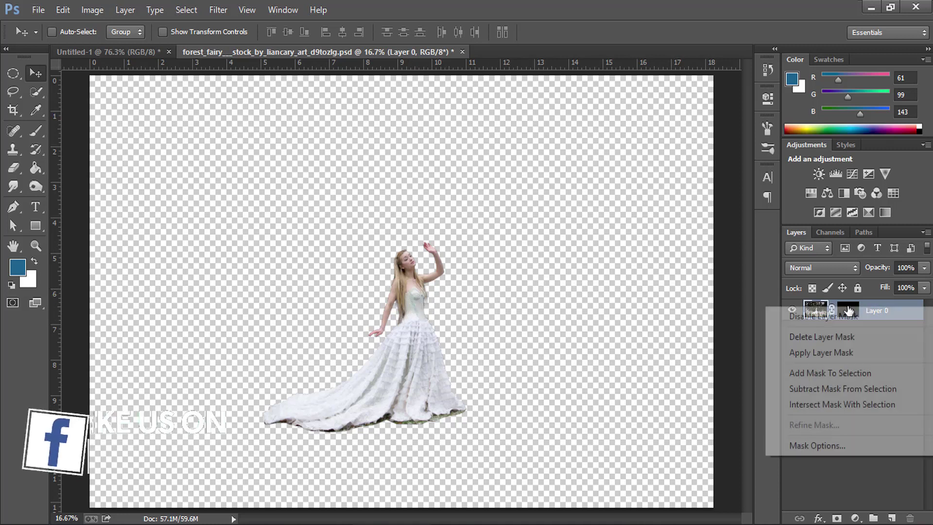
left_click(834, 353)
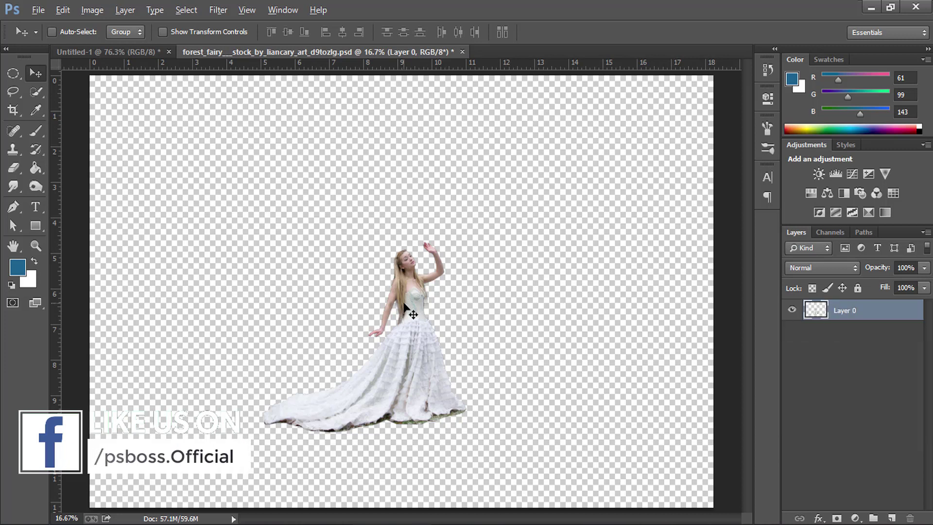
Step: Drag the fairy into Untitled-1 and convert her layer to a smart object
mouse_move(326, 273)
left_mouse_down()
mouse_move(213, 76)
mouse_move(486, 351)
left_mouse_up()
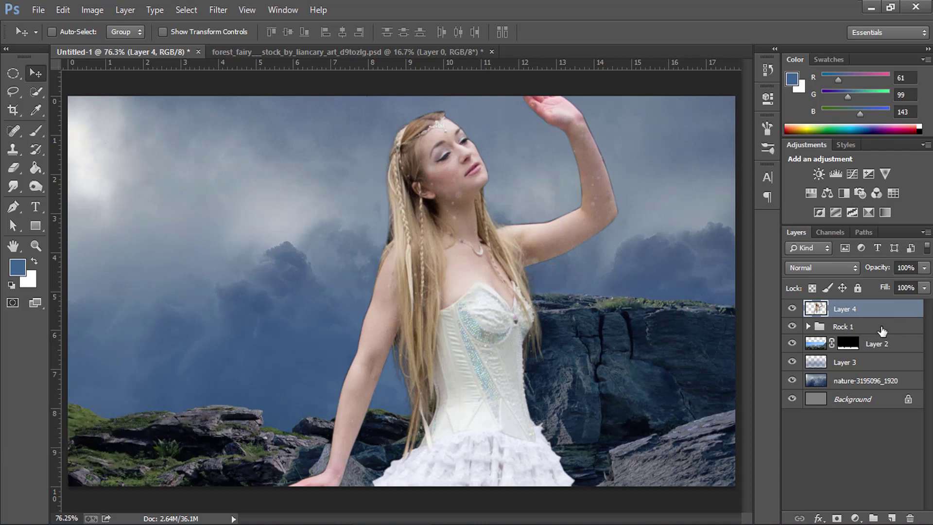
right_click(880, 309)
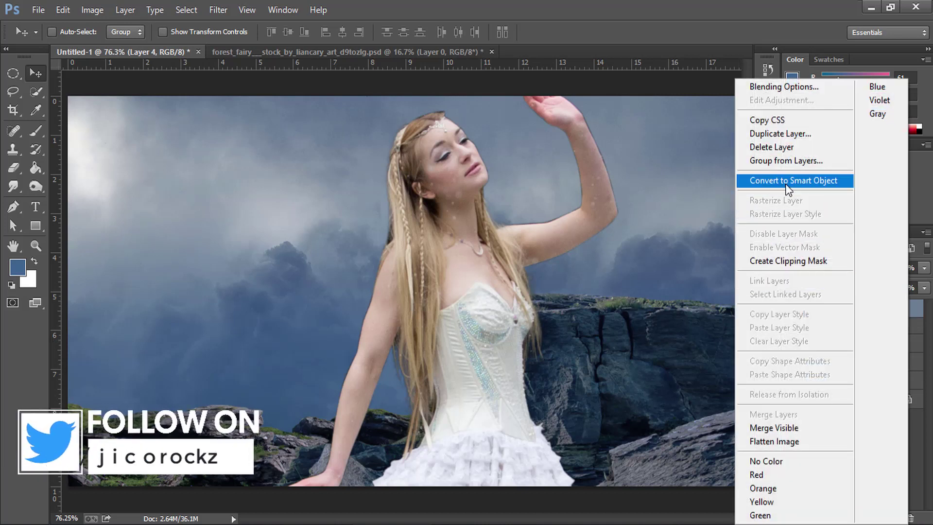
left_click(787, 182)
left_click_drag(531, 256, 471, 337)
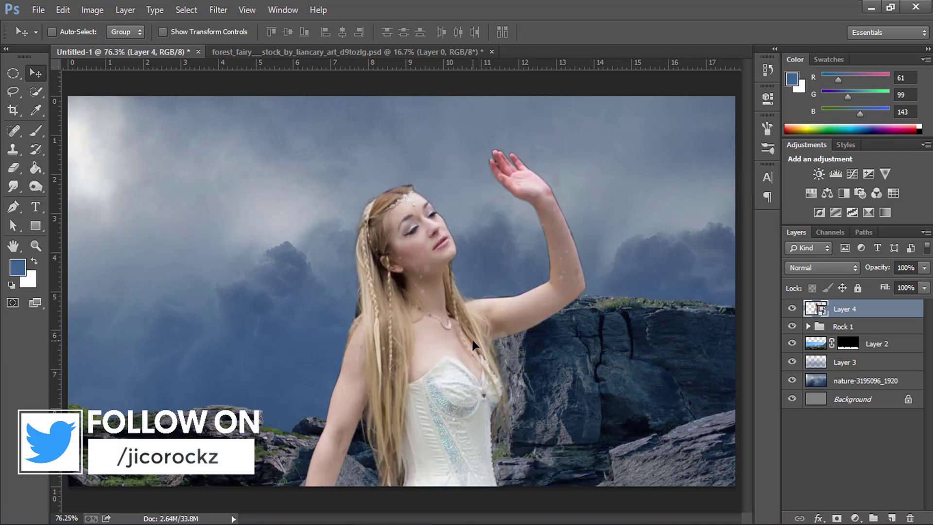
Step: Flip the fairy horizontally, scale her to about 16%, and stand her on the right cliff top
key("ctrl+t")
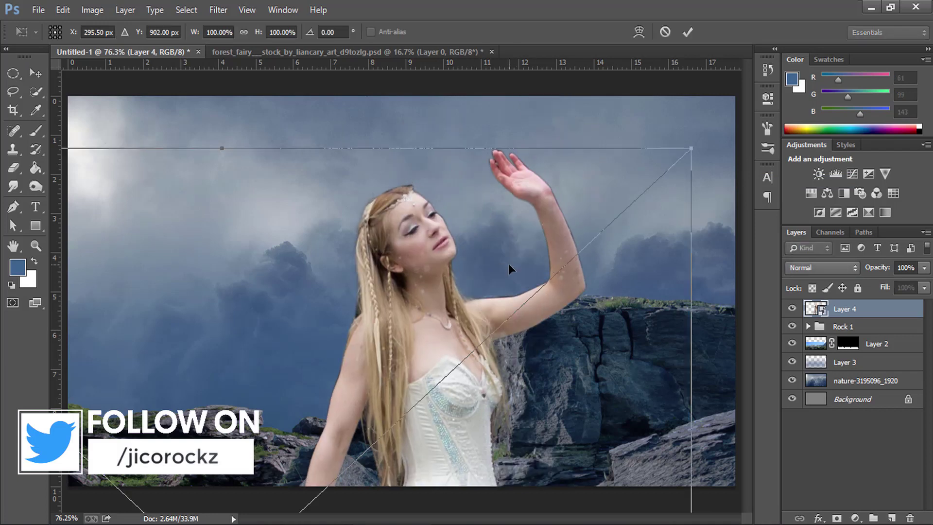
right_click(508, 264)
left_click(560, 464)
mouse_move(509, 264)
left_mouse_down()
mouse_move(593, 244)
mouse_move(380, 304)
left_mouse_up()
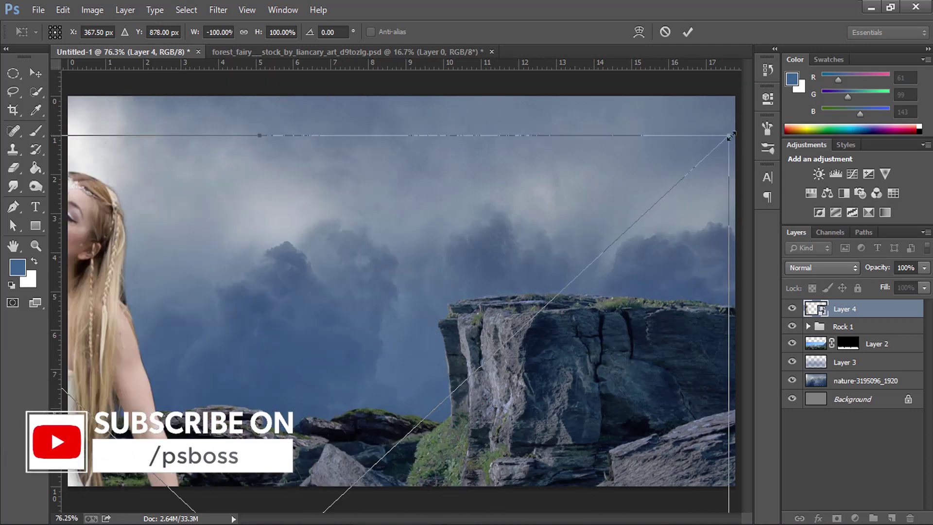
left_click_drag(734, 130, 563, 290)
left_click_drag(487, 303, 484, 358)
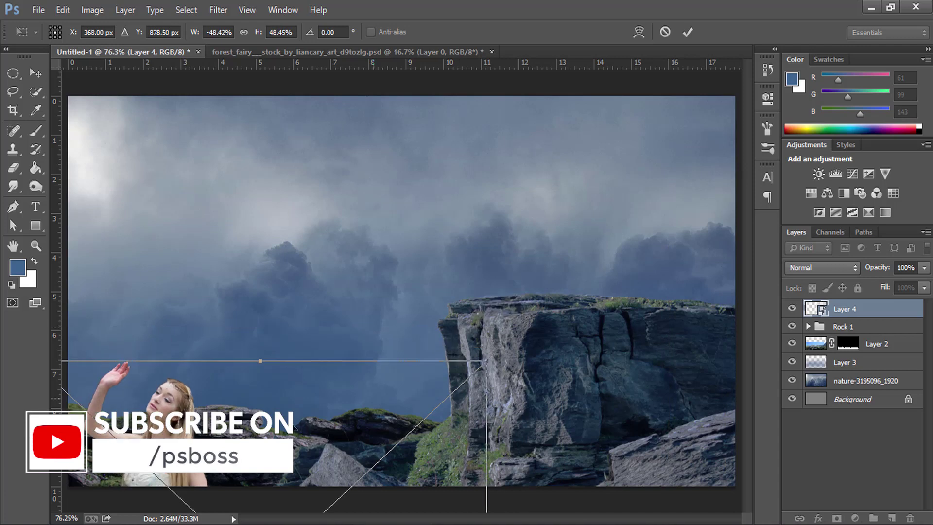
left_click_drag(283, 421, 558, 200)
left_click_drag(309, 130, 500, 228)
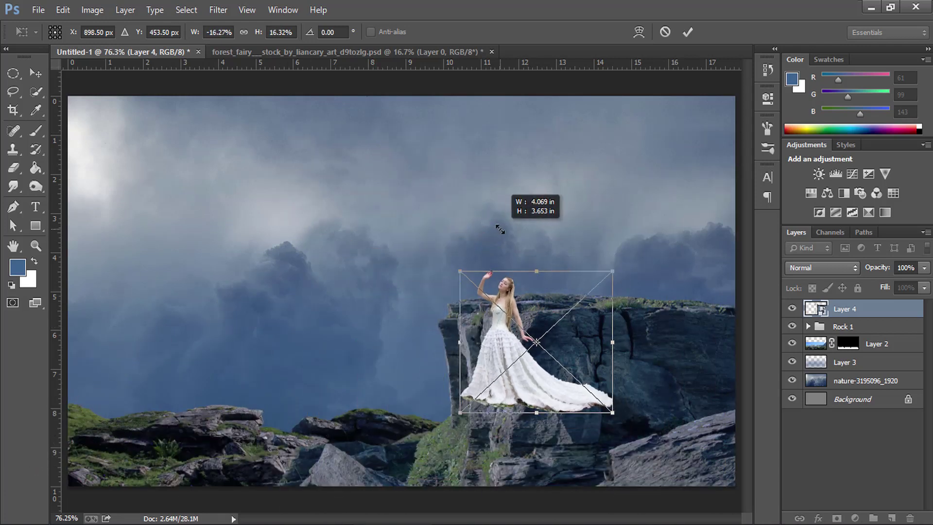
mouse_move(509, 314)
left_mouse_down()
mouse_move(483, 240)
mouse_move(508, 244)
left_mouse_up()
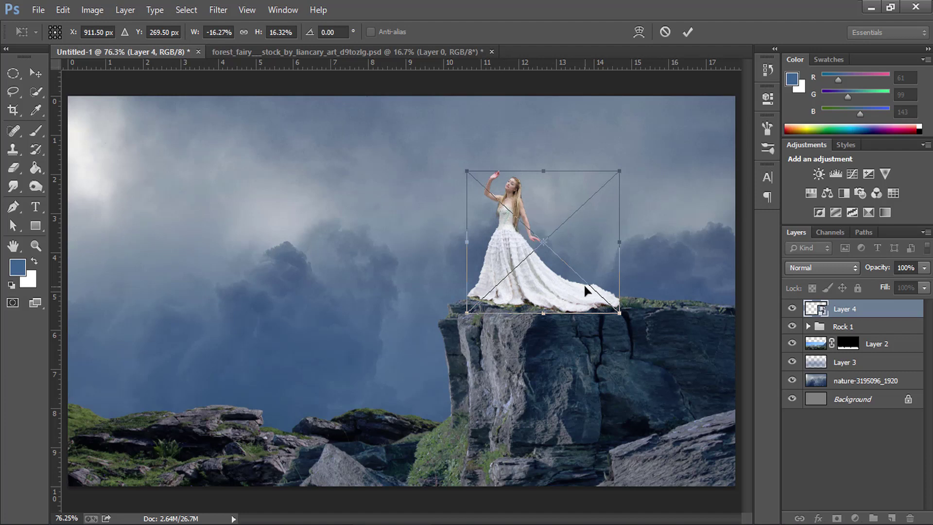
key("Return")
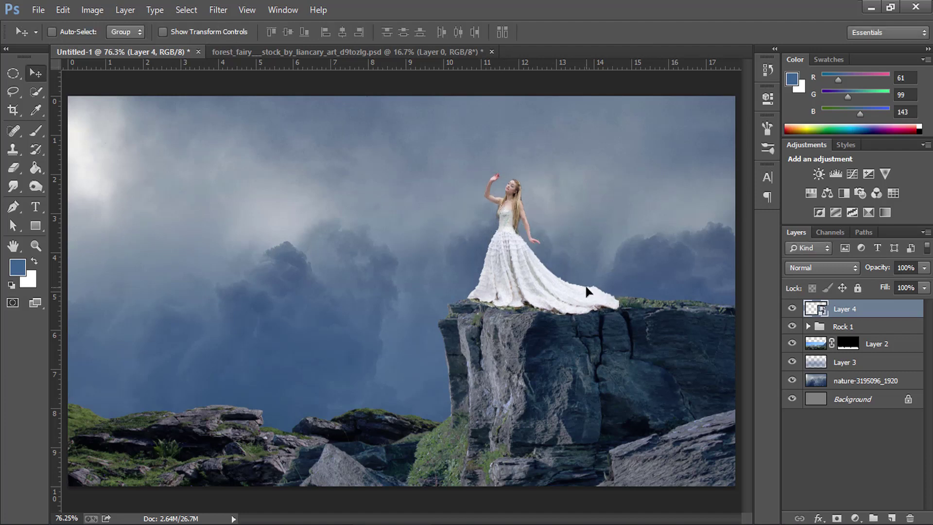
Step: Zoom in on the hem, add a mask to Layer 4, and brush out the grass strip
left_click(35, 245)
left_click_drag(507, 285, 534, 287)
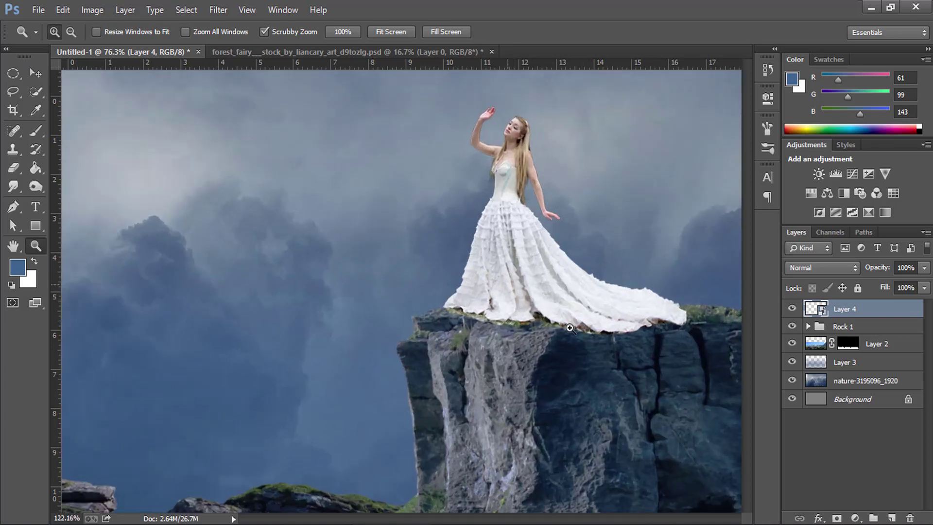
left_click_drag(481, 308, 374, 307)
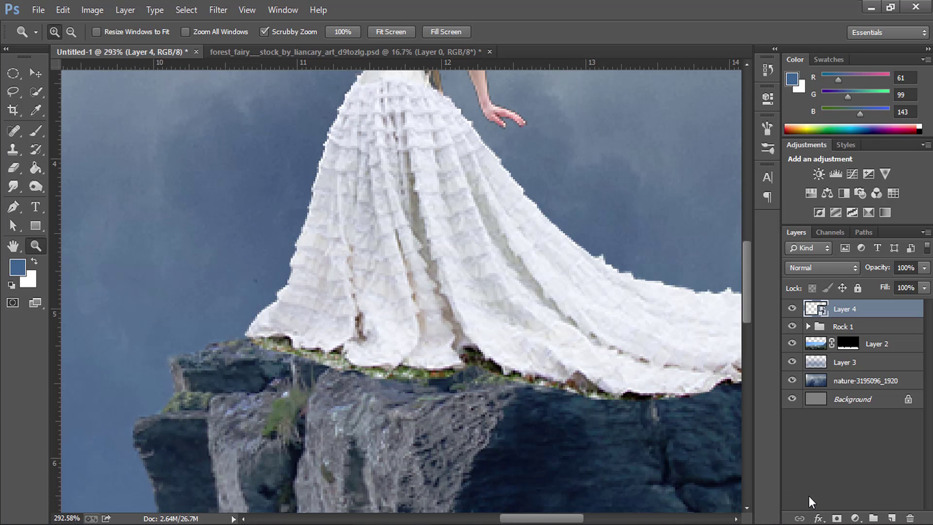
left_click(836, 518)
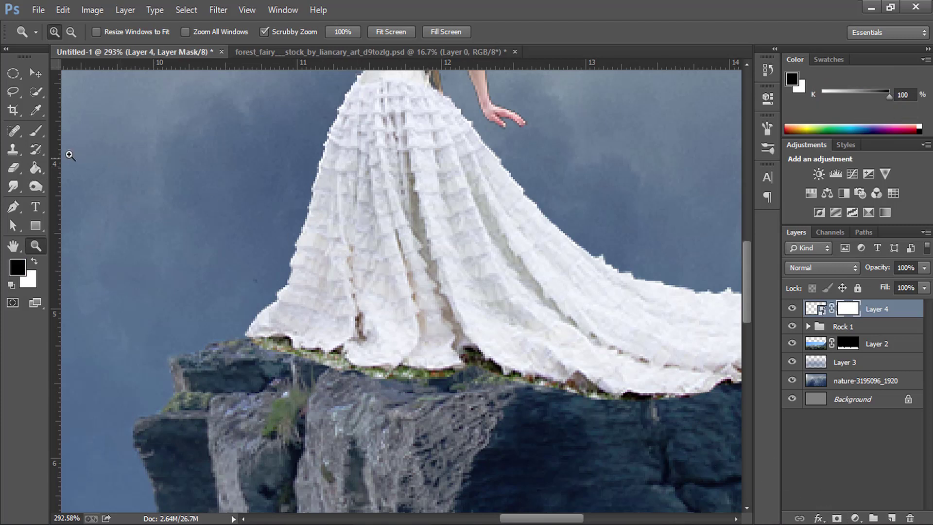
right_click(35, 131)
left_click(104, 132)
mouse_move(261, 356)
left_mouse_down()
mouse_move(363, 382)
mouse_move(313, 358)
left_mouse_up()
Step: Paint the hem into the cliff with a size-10 brush at 36%, then 100% opacity
left_click_drag(243, 37, 197, 35)
key("bracketright")
key("bracketright")
key("bracketright")
mouse_move(343, 364)
left_mouse_down()
mouse_move(409, 383)
mouse_move(651, 403)
mouse_move(577, 407)
mouse_move(589, 396)
mouse_move(558, 390)
left_mouse_up()
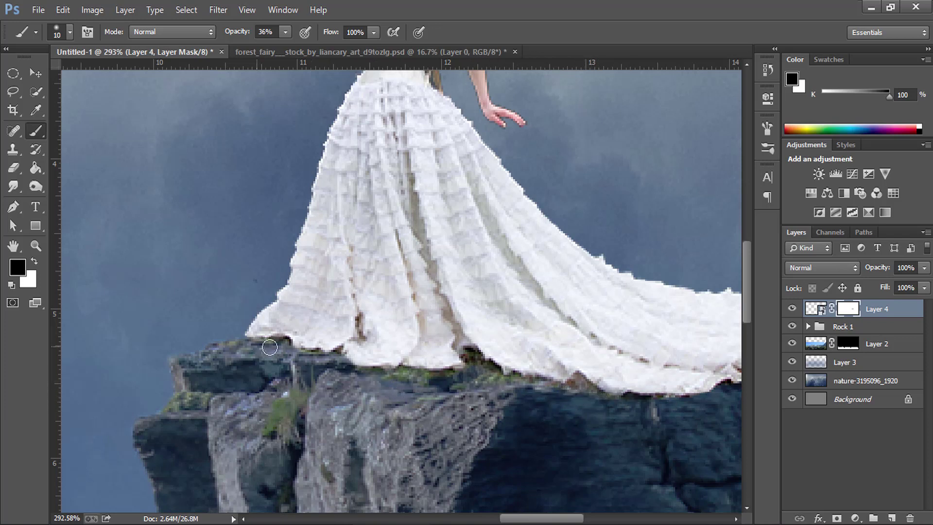
left_click_drag(543, 376, 324, 382)
mouse_move(417, 400)
left_mouse_down()
mouse_move(454, 396)
mouse_move(411, 398)
left_mouse_up()
left_click_drag(236, 33, 303, 34)
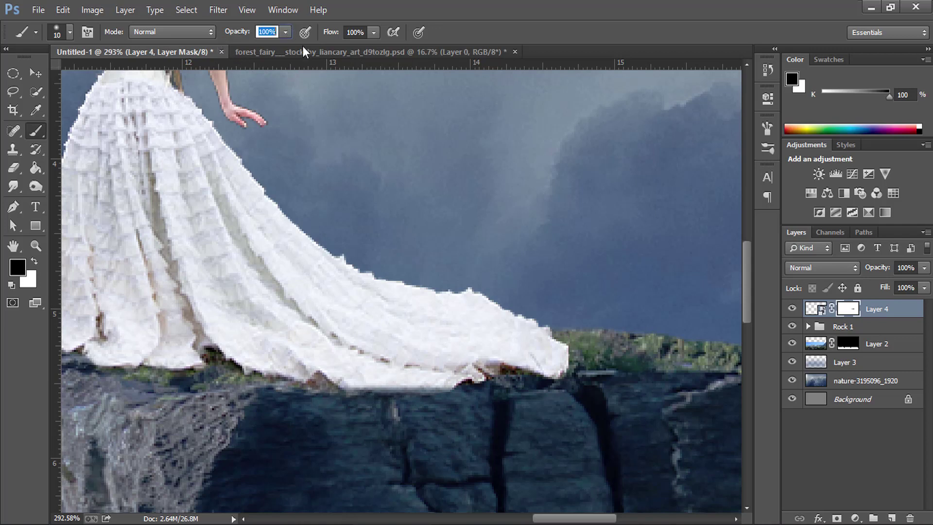
mouse_move(335, 388)
left_mouse_down()
mouse_move(409, 398)
mouse_move(510, 387)
mouse_move(489, 379)
mouse_move(569, 395)
mouse_move(281, 387)
mouse_move(400, 396)
left_mouse_up()
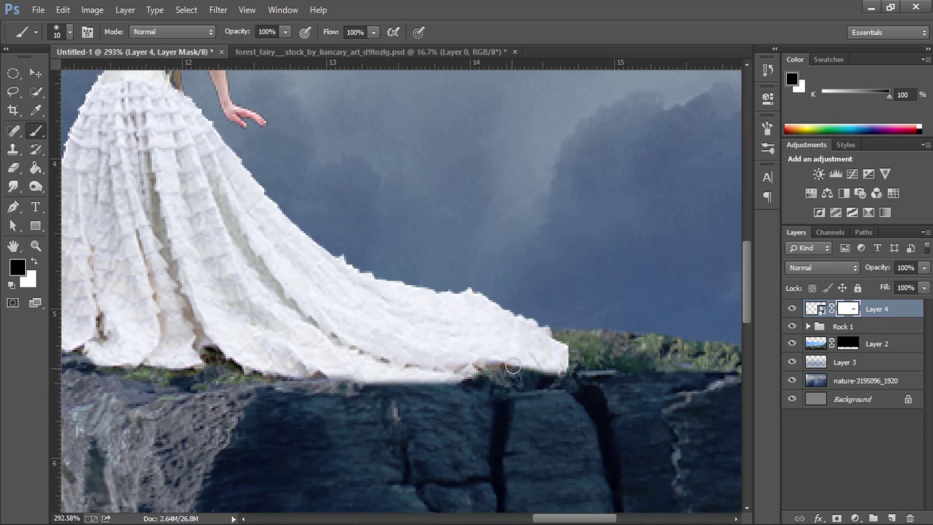
Step: Add a new layer above Rock 1 and set the foreground colour to near-black #080808
left_click(893, 334)
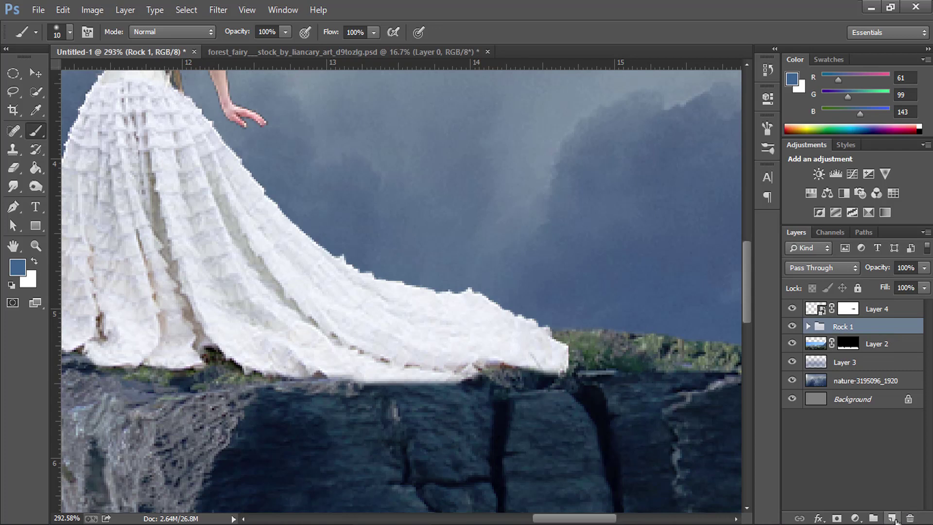
left_click(891, 518)
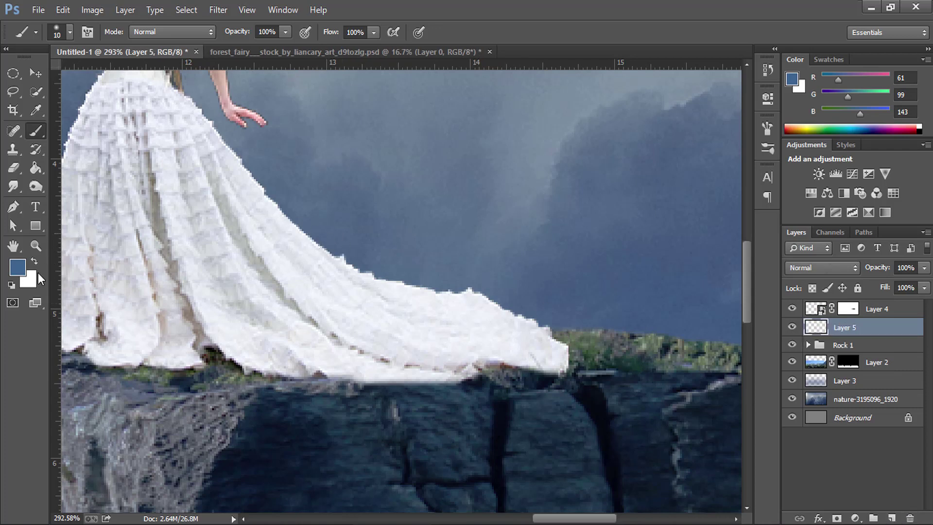
left_click(14, 272)
left_click_drag(489, 350, 416, 371)
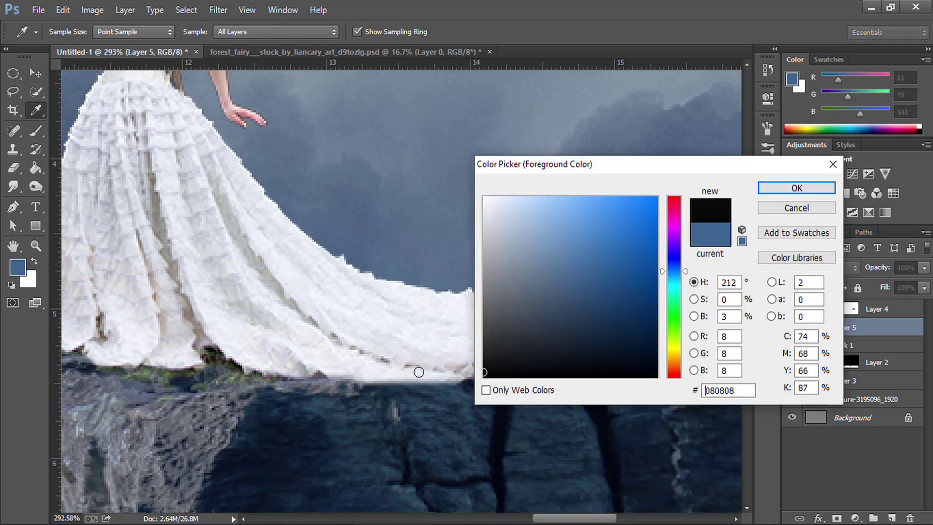
left_click(796, 188)
Step: Paint a dark shadow under the gown's hem with a 71% opacity brush
key("b")
left_click(227, 34)
type("71")
key("Return")
key("bracketright")
left_click_drag(202, 216, 354, 223)
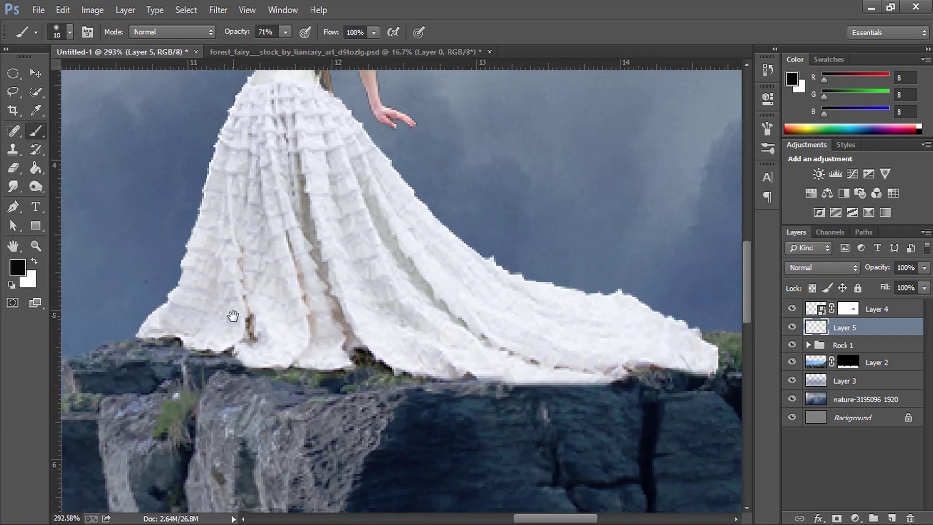
key("bracketright")
key("bracketright")
key("bracketright")
left_click_drag(168, 327, 471, 348)
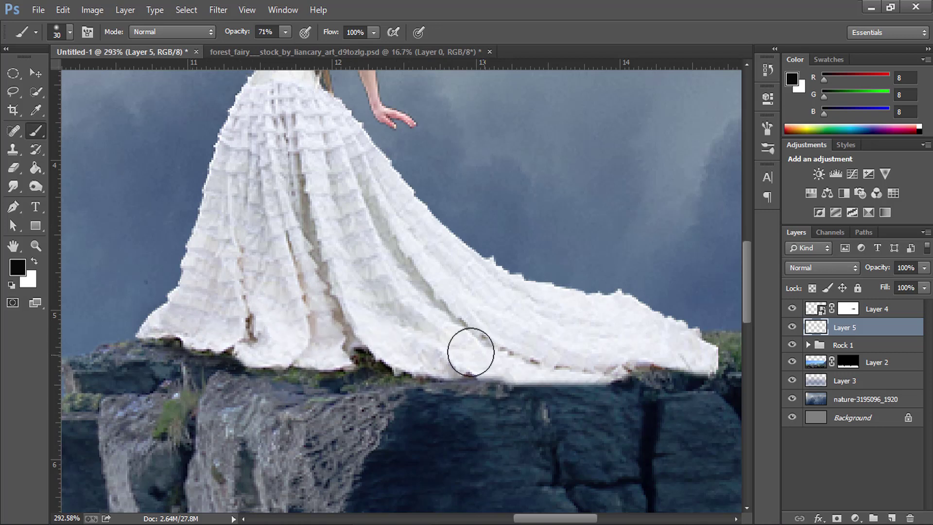
left_click_drag(185, 348, 224, 351)
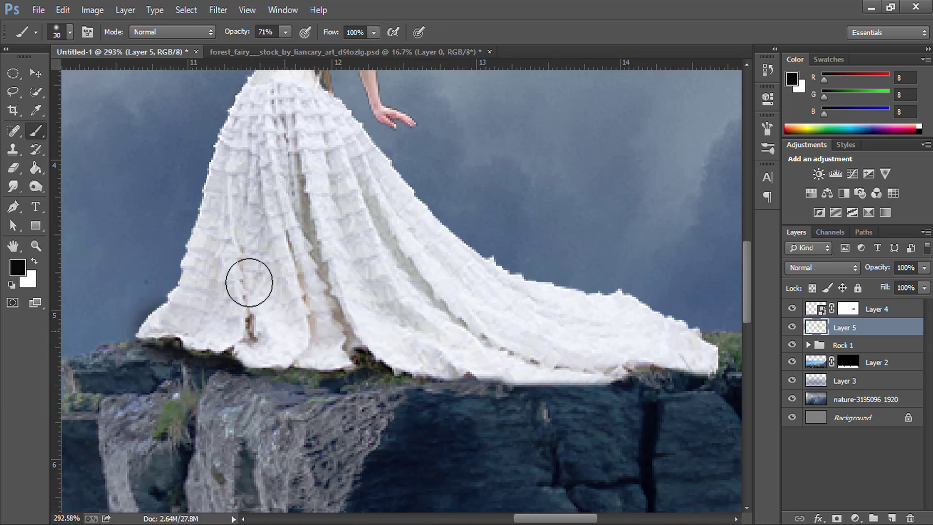
left_click(22, 170)
left_click(161, 281)
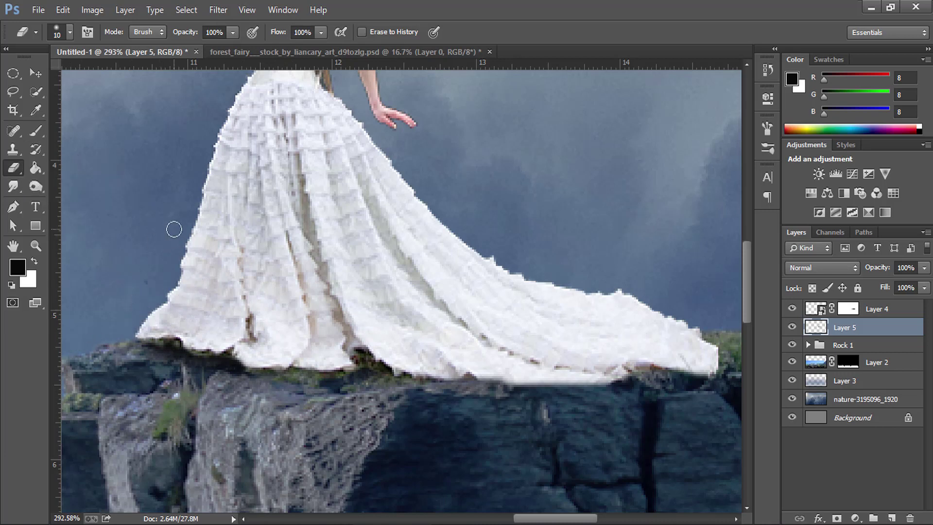
key("ctrl+0")
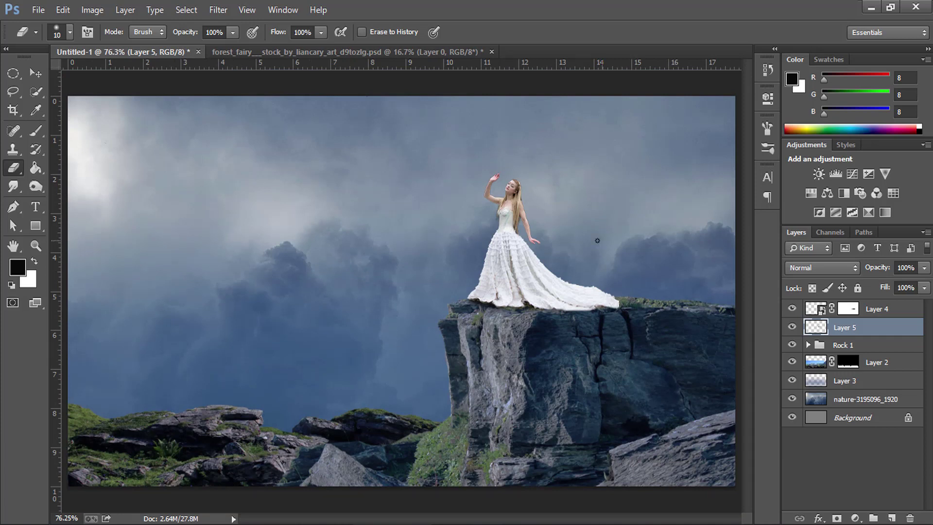
Step: Add a Color Balance clipped to the fairy with Cyan/Red -24 and Yellow/Blue +25
left_click(792, 309)
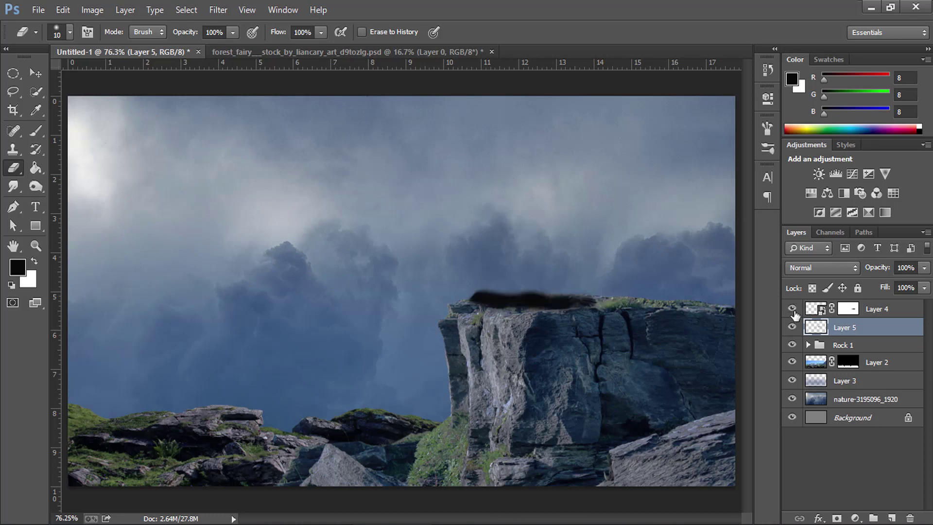
left_click(820, 310)
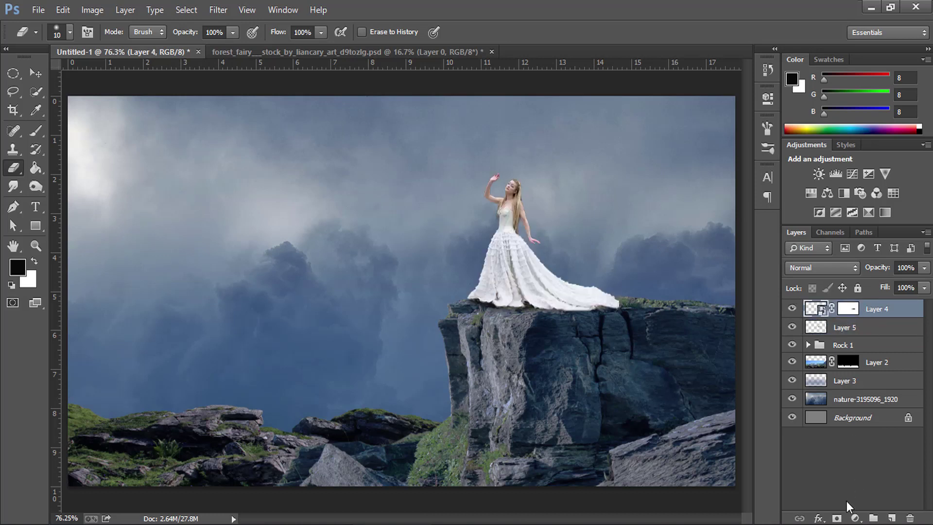
left_click(854, 518)
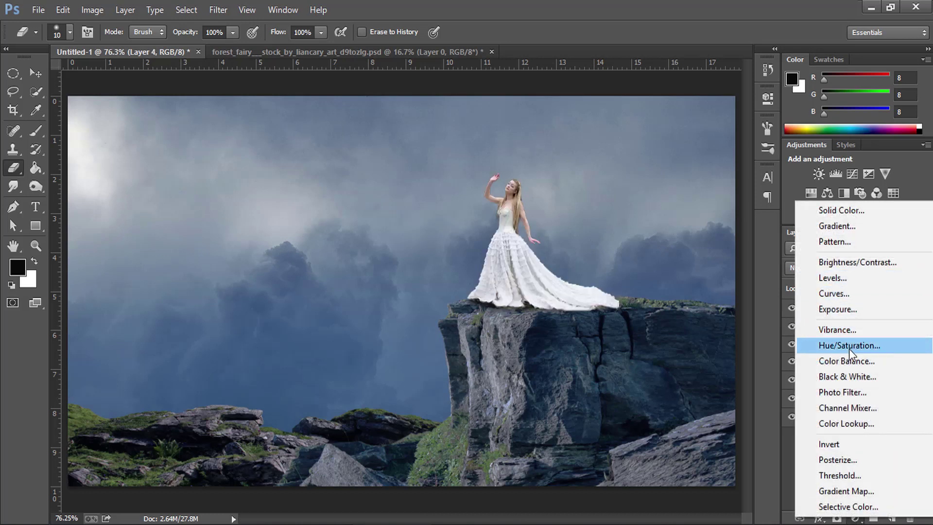
left_click(848, 360)
left_click(648, 329)
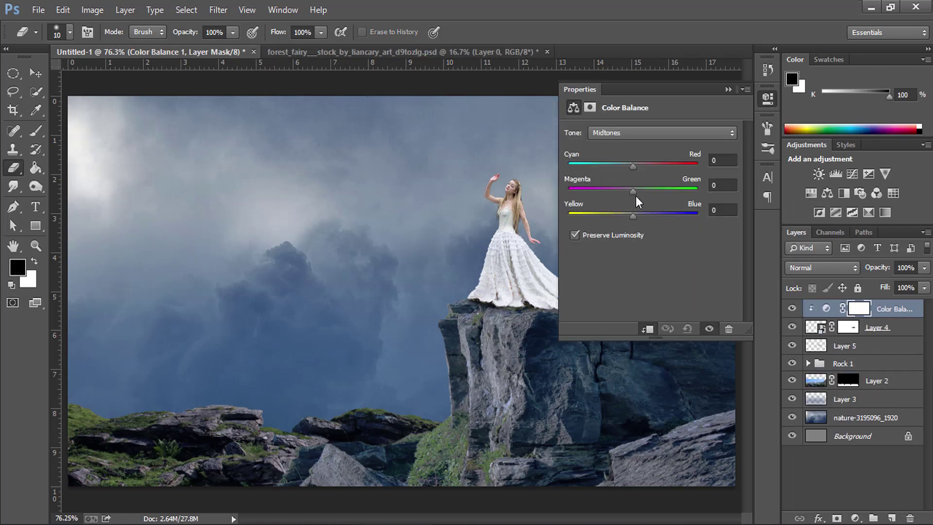
left_click_drag(633, 164, 626, 164)
left_click_drag(633, 213, 650, 217)
mouse_move(622, 167)
left_mouse_down()
mouse_move(631, 168)
mouse_move(619, 168)
left_mouse_up()
mouse_move(649, 215)
left_mouse_down()
mouse_move(664, 215)
mouse_move(647, 215)
left_mouse_up()
left_click(728, 90)
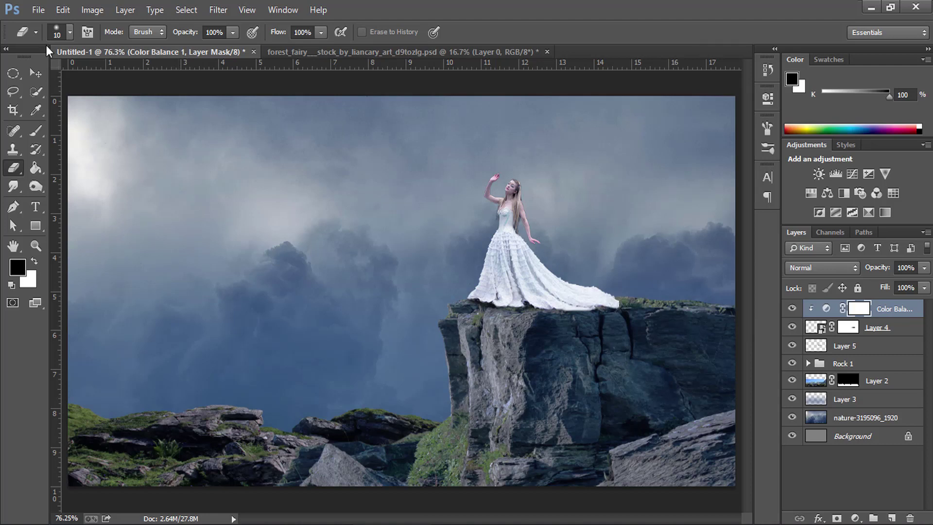
Step: Lower the Layer 5 shadow's opacity to 67%
left_click(29, 77)
left_click(792, 345)
left_click(846, 347)
left_click_drag(883, 270, 860, 269)
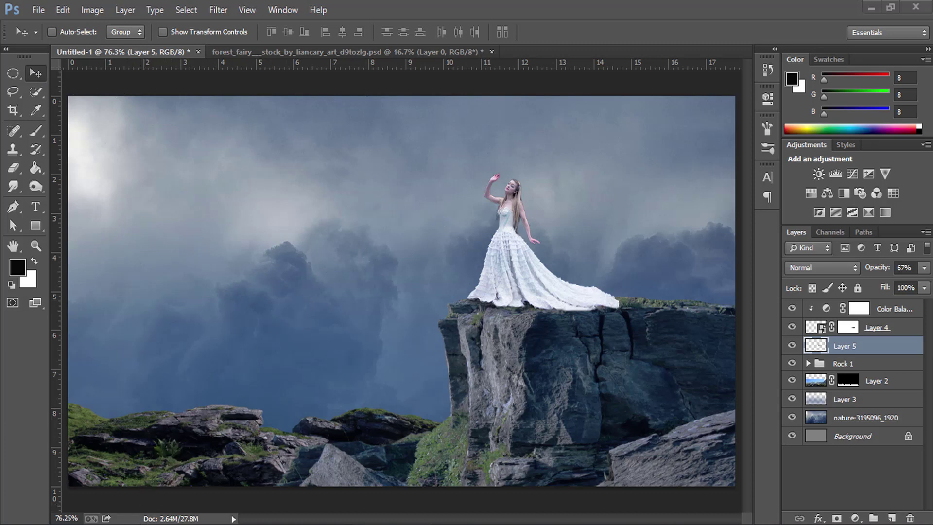
Step: Drag the olive tree PNG from Explorer onto the composite canvas
left_click(151, 503)
right_click(460, 232)
left_click(478, 280)
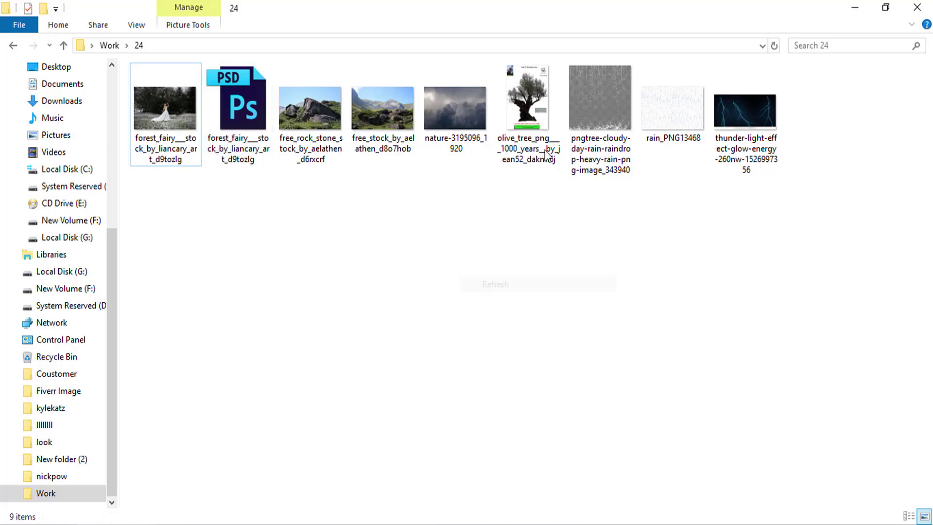
left_click_drag(526, 132, 467, 434)
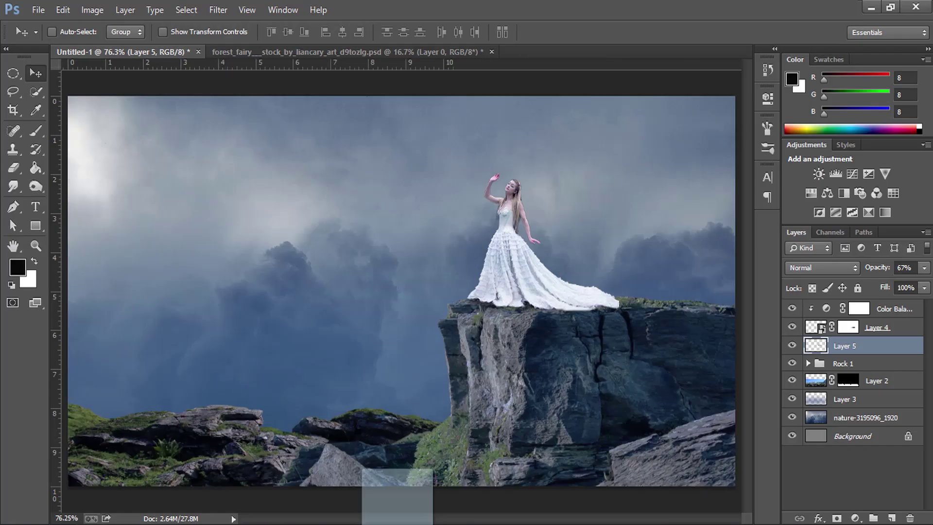
left_click_drag(397, 520, 403, 337)
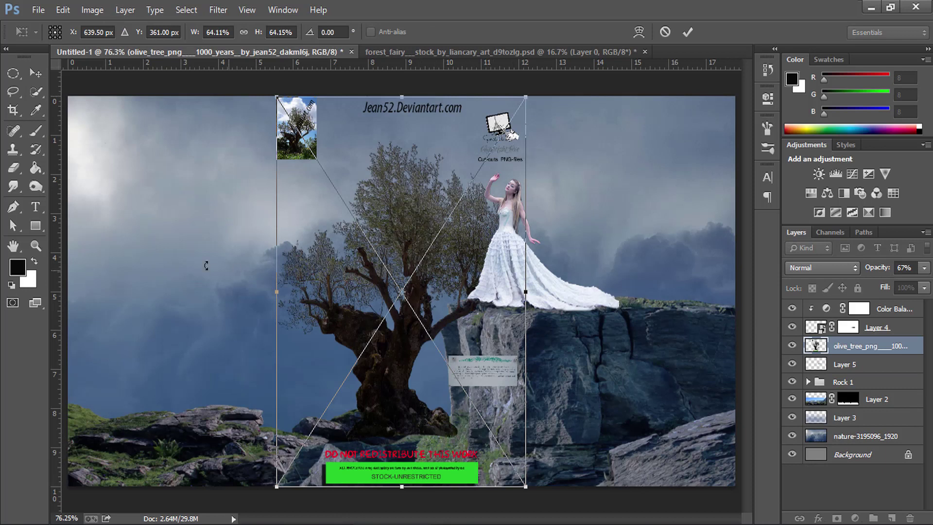
Step: Commit the olive tree placement and lasso around the tree
key("Return")
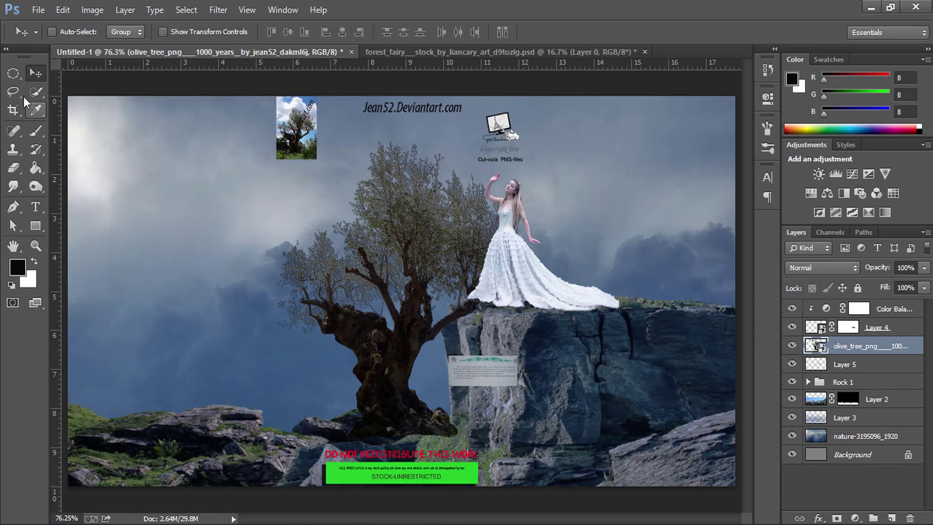
left_click(23, 96)
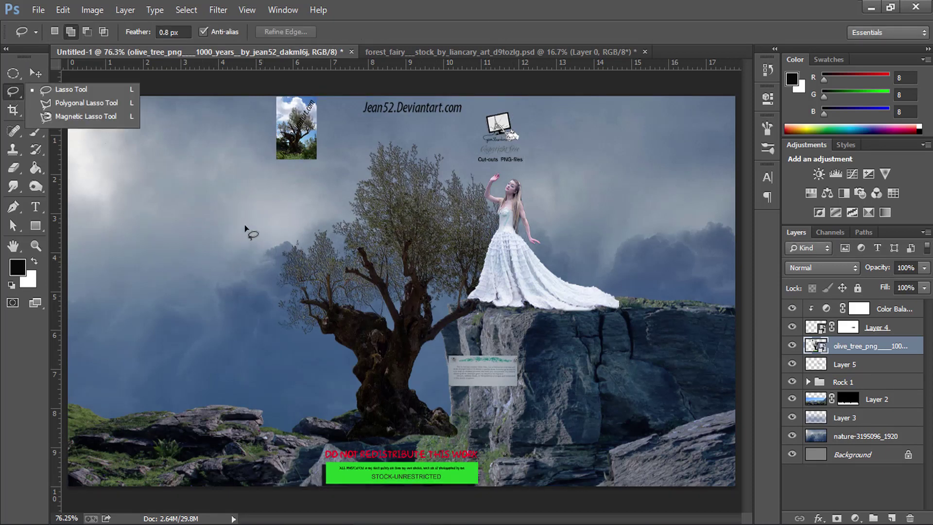
left_click(75, 59)
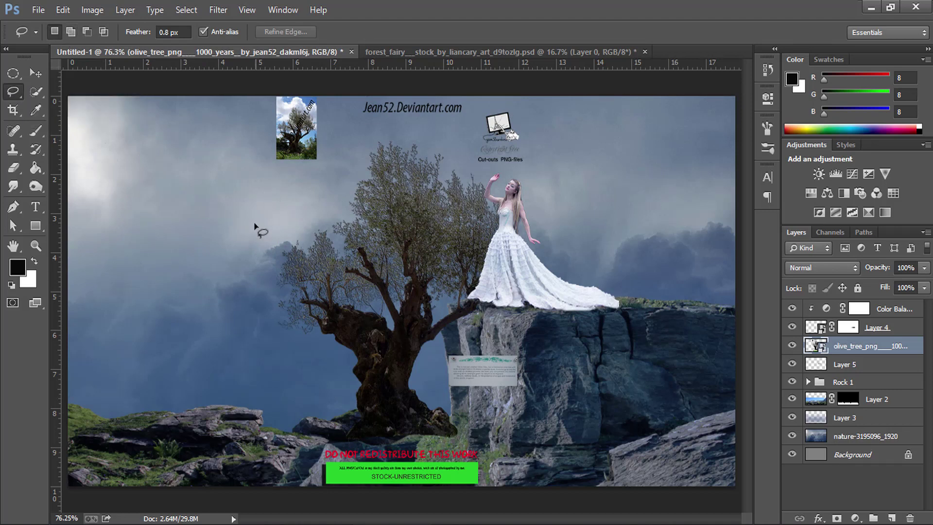
left_click_drag(299, 199, 350, 145)
mouse_move(570, 227)
left_mouse_down()
mouse_move(595, 340)
mouse_move(473, 347)
mouse_move(431, 368)
mouse_move(472, 433)
left_mouse_up()
left_click_drag(386, 455, 348, 457)
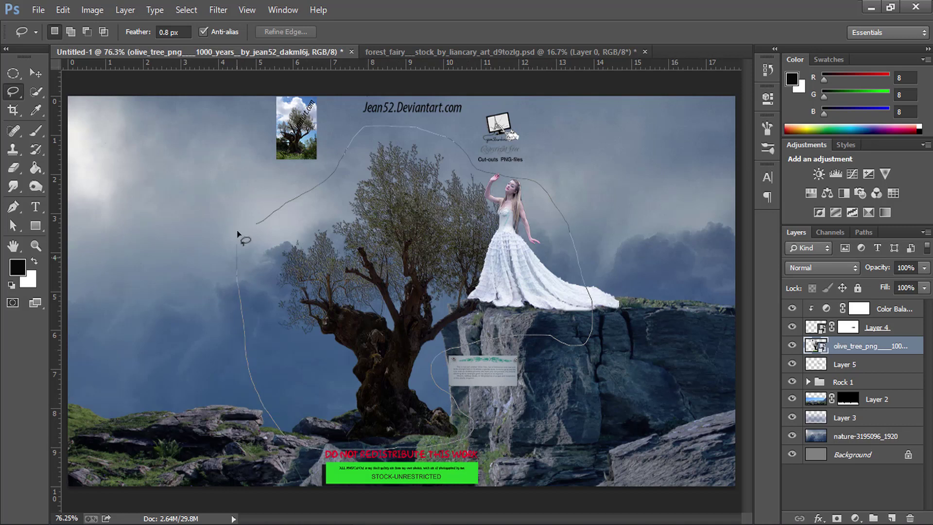
left_click_drag(314, 223, 347, 228)
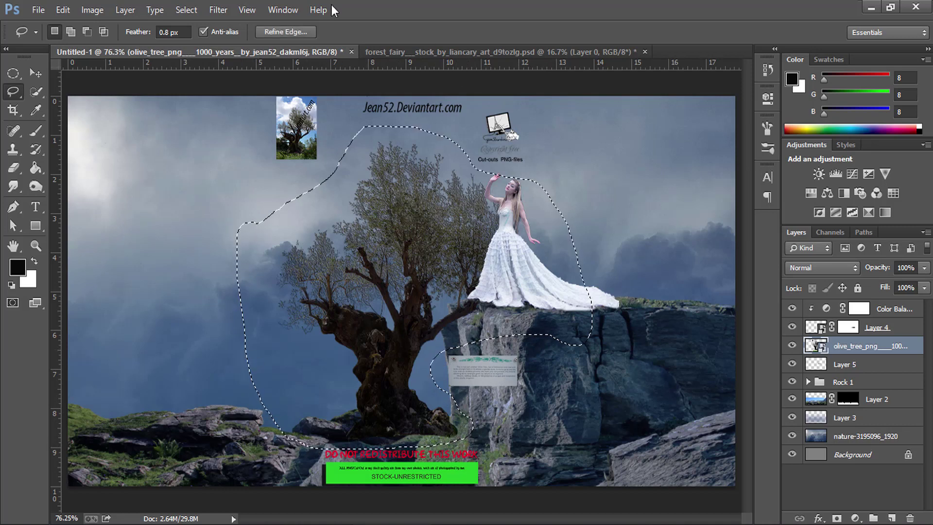
Step: Invert the selection, move the tree layer to the top, rasterize it and delete the watermarks
left_click(186, 10)
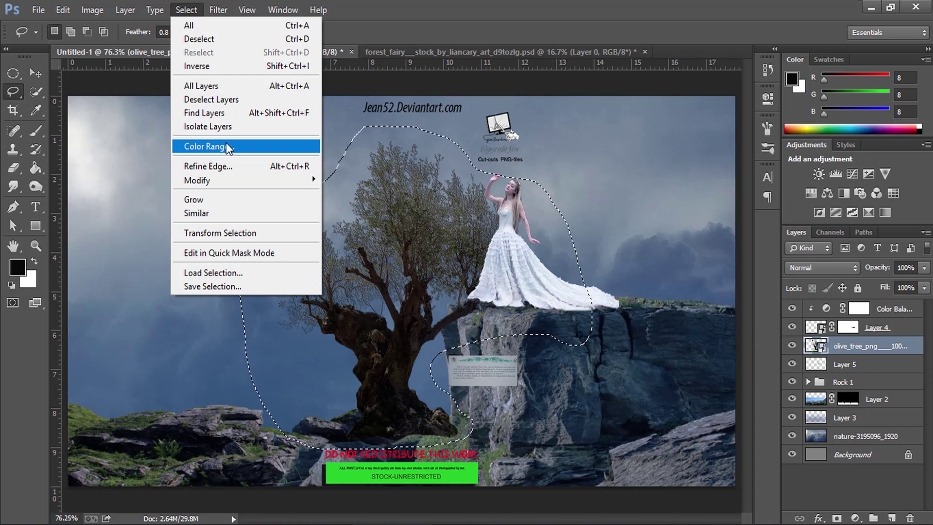
left_click(221, 66)
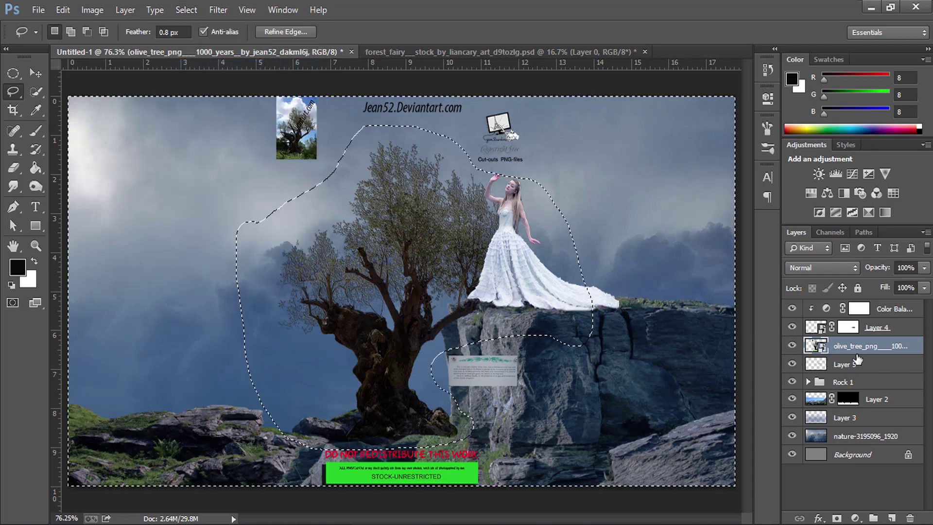
left_click_drag(905, 349, 908, 306)
right_click(911, 313)
left_click(773, 221)
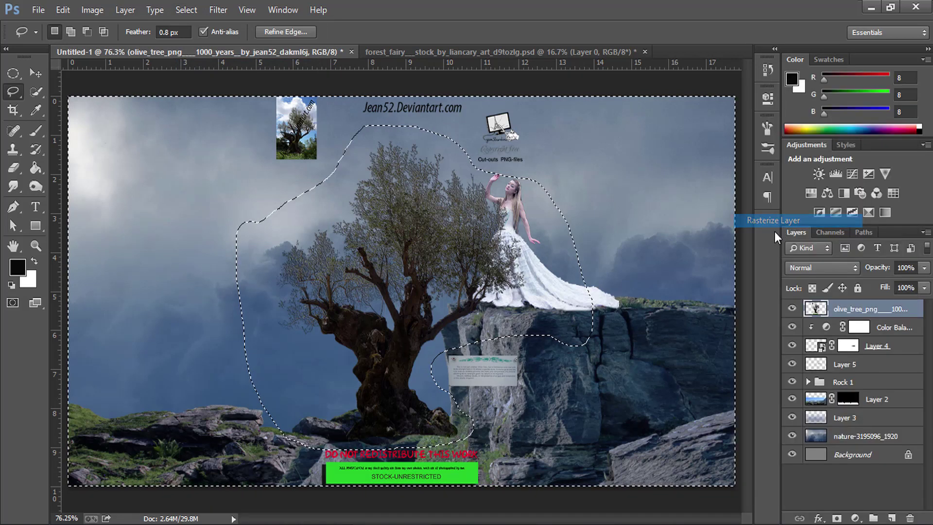
key("Delete")
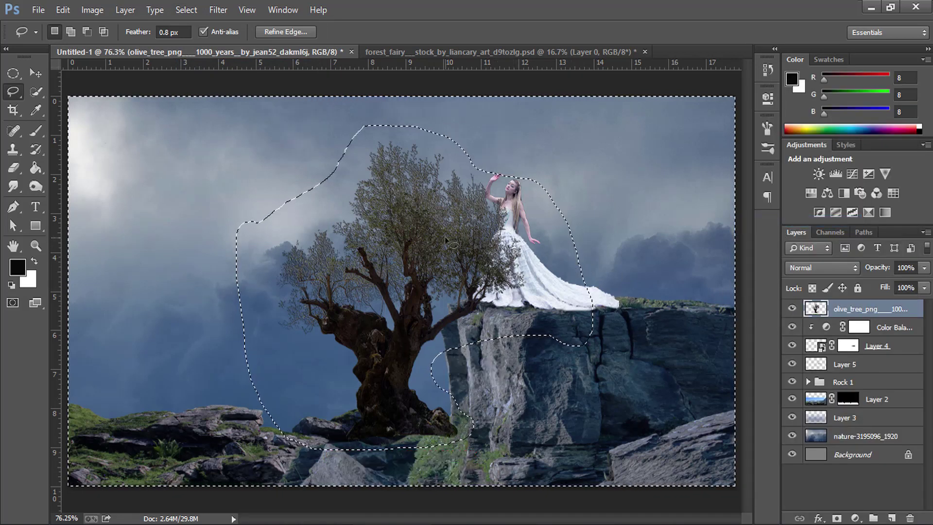
key("ctrl+d")
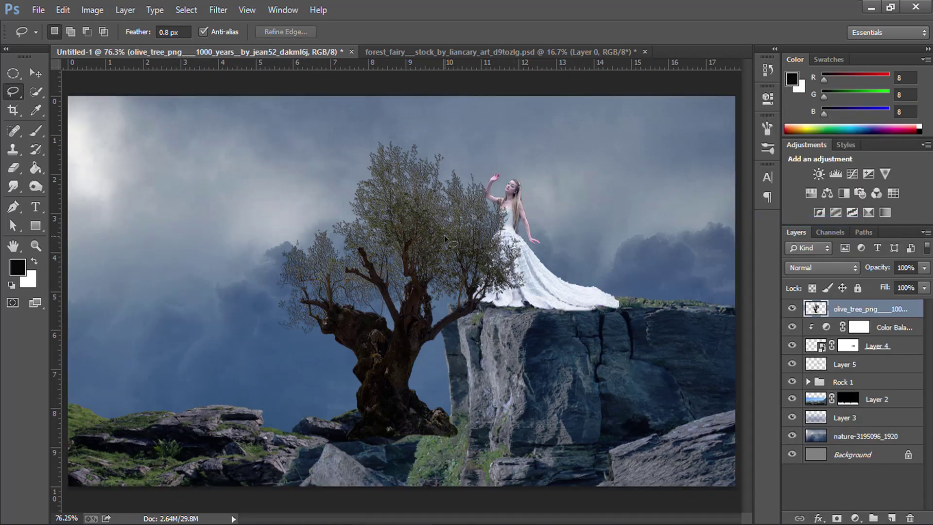
key("ctrl+t")
Step: Scale the olive tree down to about 80% and move it toward the cliff's right edge
left_click_drag(513, 156, 486, 190)
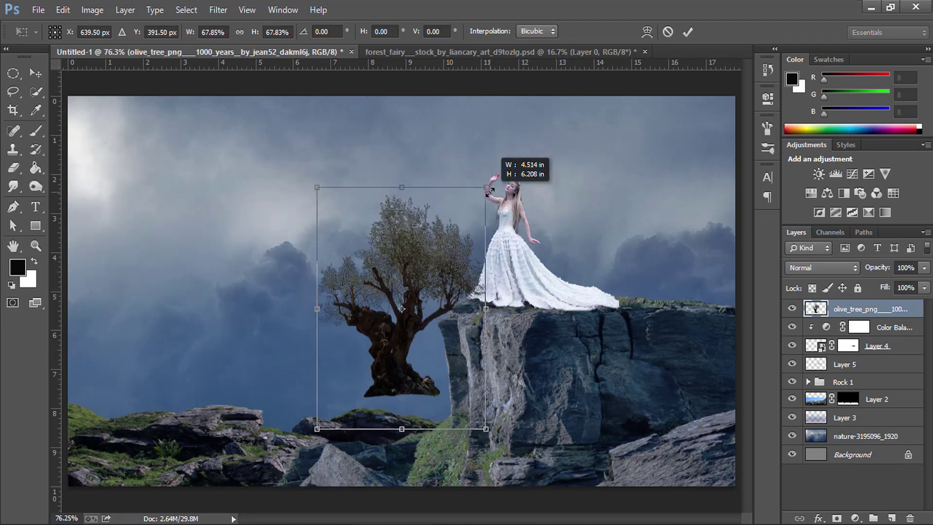
mouse_move(416, 331)
left_mouse_down()
mouse_move(702, 228)
mouse_move(720, 236)
left_mouse_up()
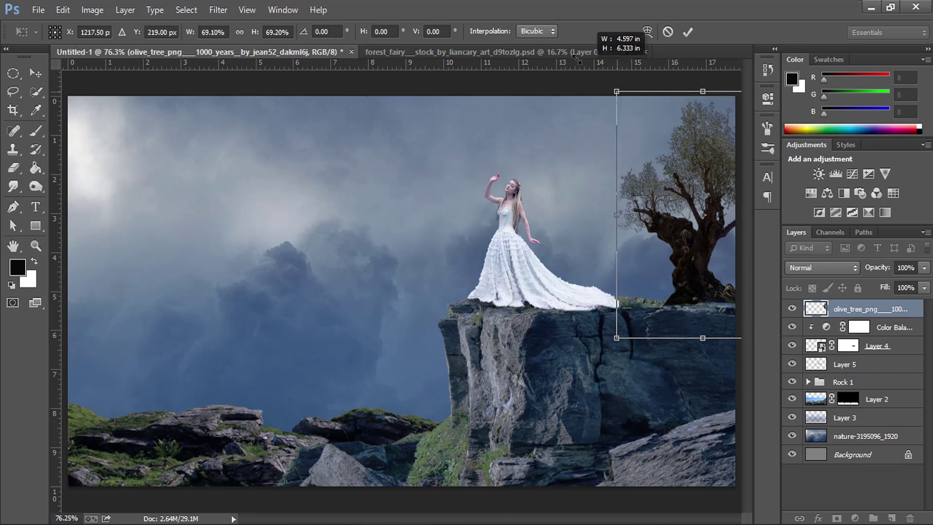
left_click_drag(614, 89, 585, 47)
mouse_move(695, 217)
left_mouse_down()
mouse_move(724, 228)
mouse_move(624, 240)
left_mouse_up()
Step: Flip the olive tree horizontally, nudge it to the far right edge, and commit the transform
right_click(652, 242)
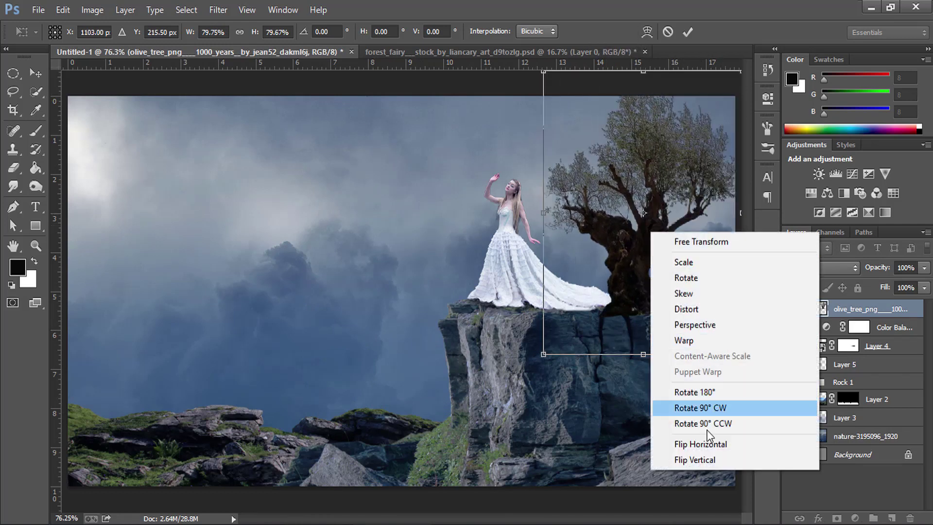
left_click(708, 383)
mouse_move(680, 276)
left_mouse_down()
mouse_move(716, 268)
mouse_move(713, 291)
left_mouse_up()
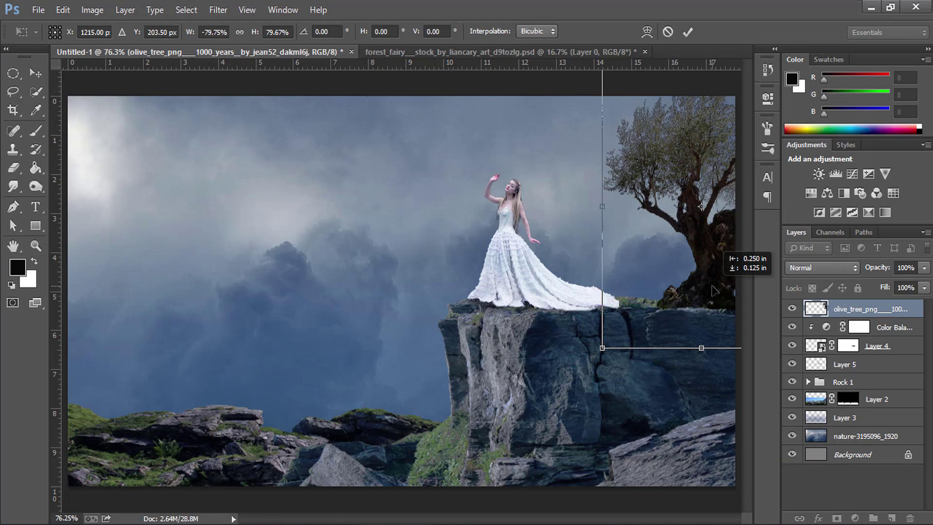
key("Return")
key("l")
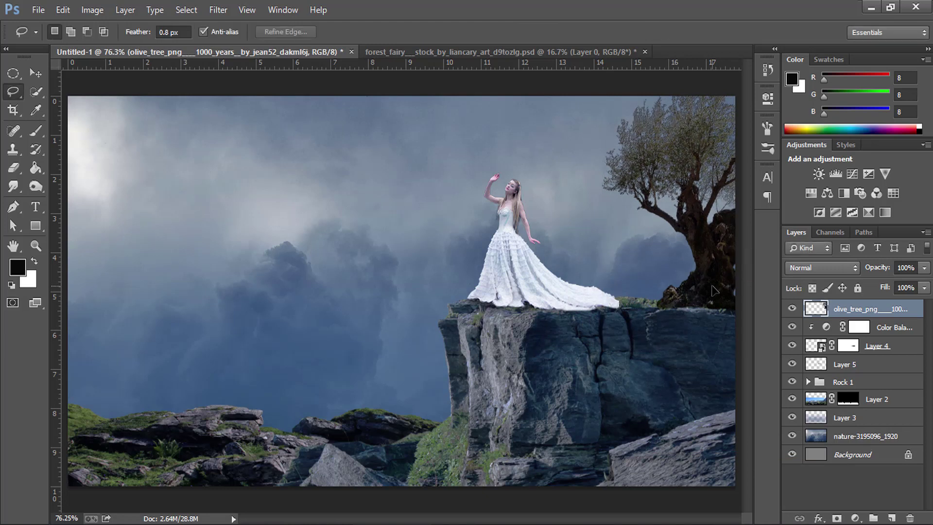
left_click(37, 245)
Step: Zoom in on the cliff edge and shrink the olive tree to about 92%
mouse_move(578, 307)
left_mouse_down()
mouse_move(560, 302)
mouse_move(567, 323)
mouse_move(403, 410)
mouse_move(489, 338)
left_mouse_up()
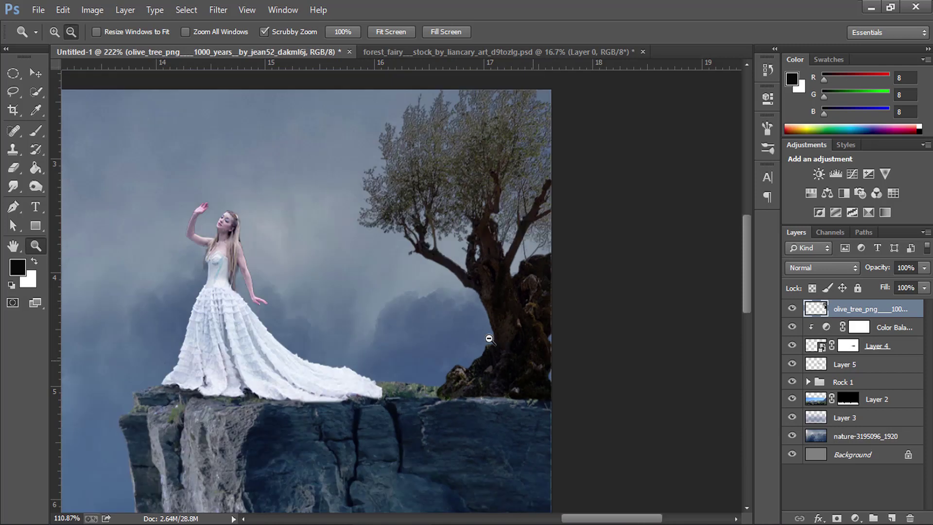
key("ctrl+t")
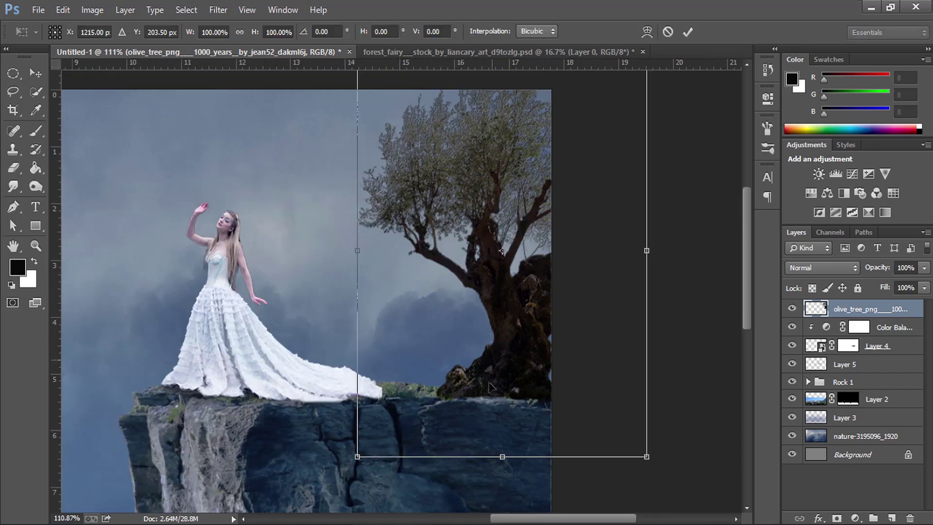
left_click_drag(358, 456, 249, 475)
mouse_move(495, 273)
left_mouse_down()
mouse_move(532, 214)
mouse_move(543, 140)
left_mouse_up()
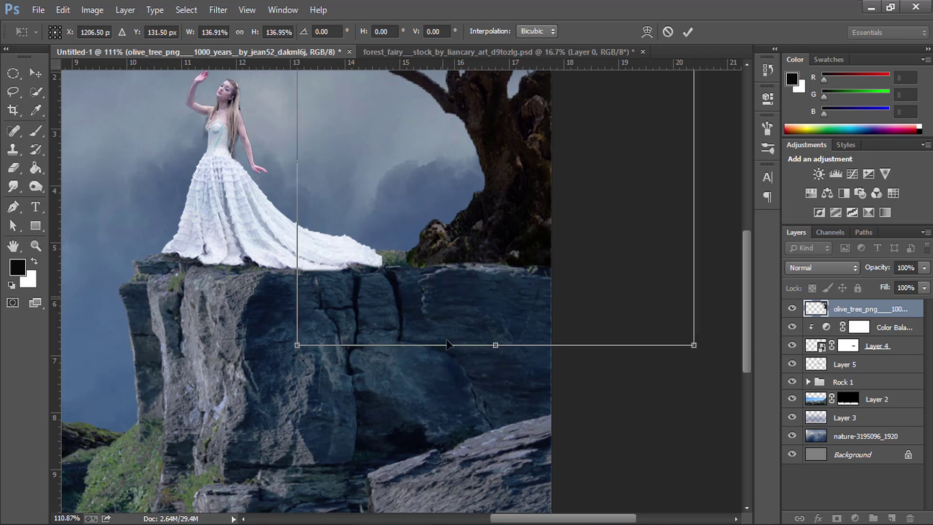
scroll(447, 342, "up", 3)
scroll(446, 342, "up", 1)
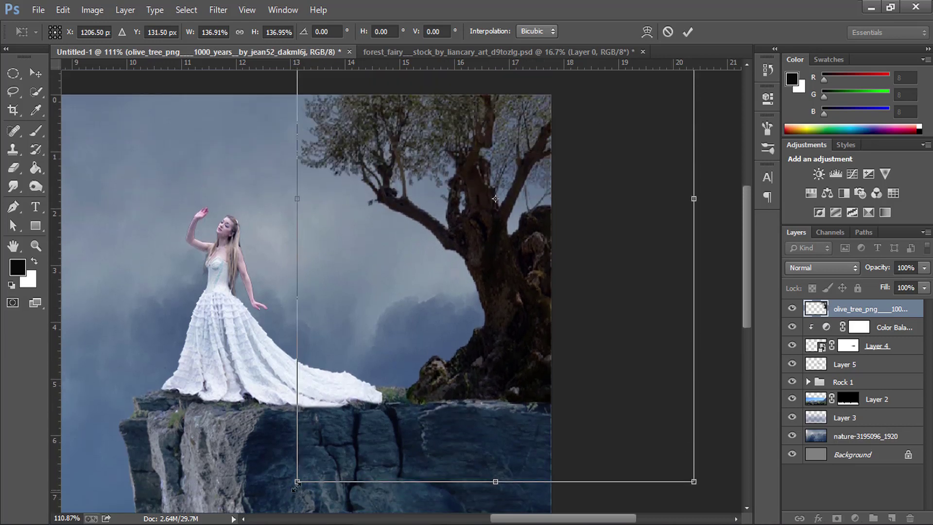
left_click_drag(309, 476, 364, 387)
left_click_drag(515, 275, 516, 340)
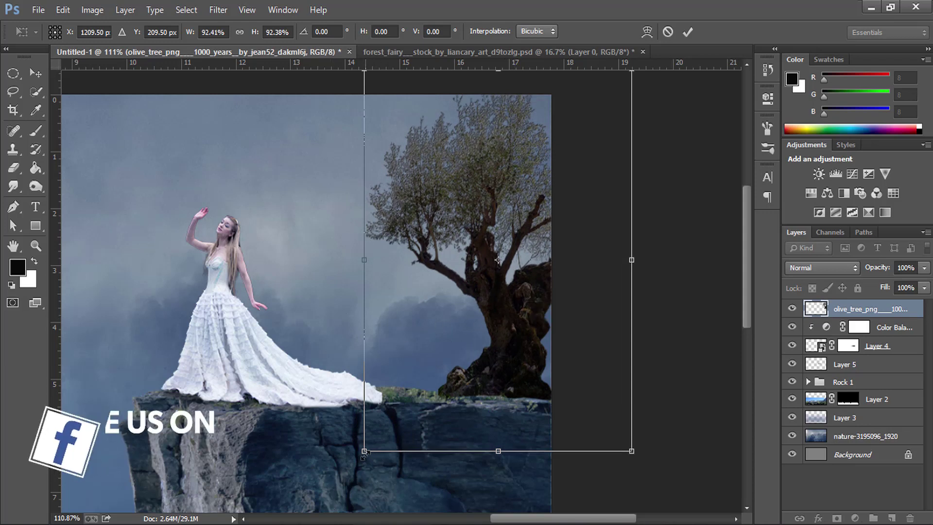
Step: Fine-tune the tree's size so its trunk base sits on the cliff top, and commit it
left_click_drag(364, 451, 349, 473)
left_click_drag(508, 399, 500, 383)
key("Return")
key("z")
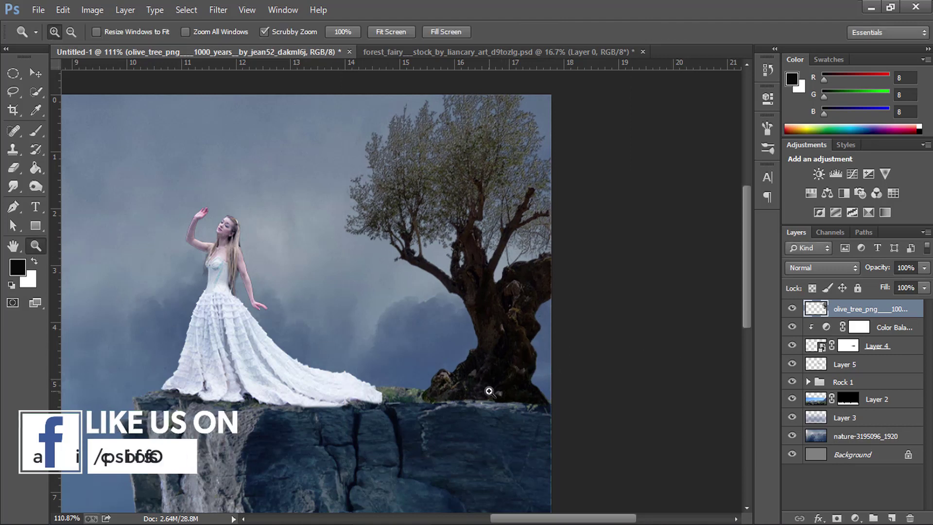
left_click_drag(487, 388, 533, 423)
Step: Add a layer mask to the olive tree and paint black along its trunk base with a smaller brush
left_click(836, 518)
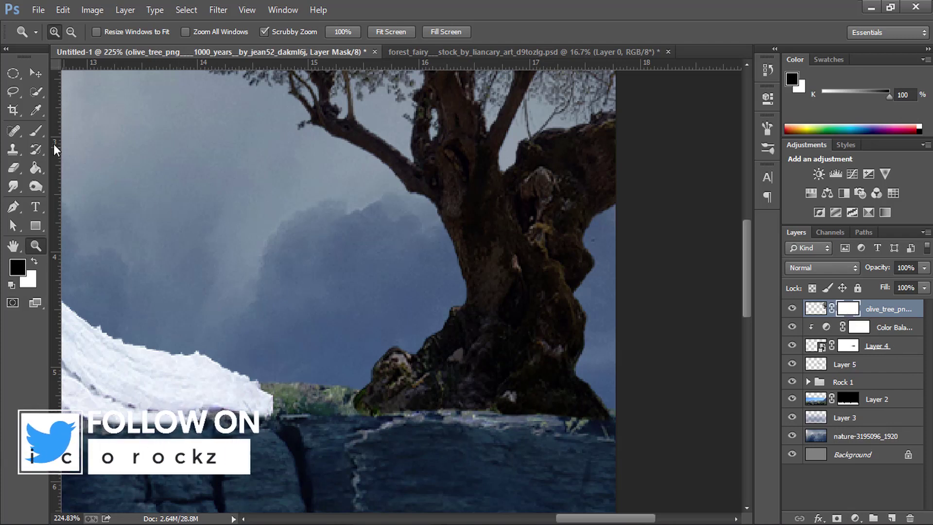
left_click(32, 133)
left_click(81, 127)
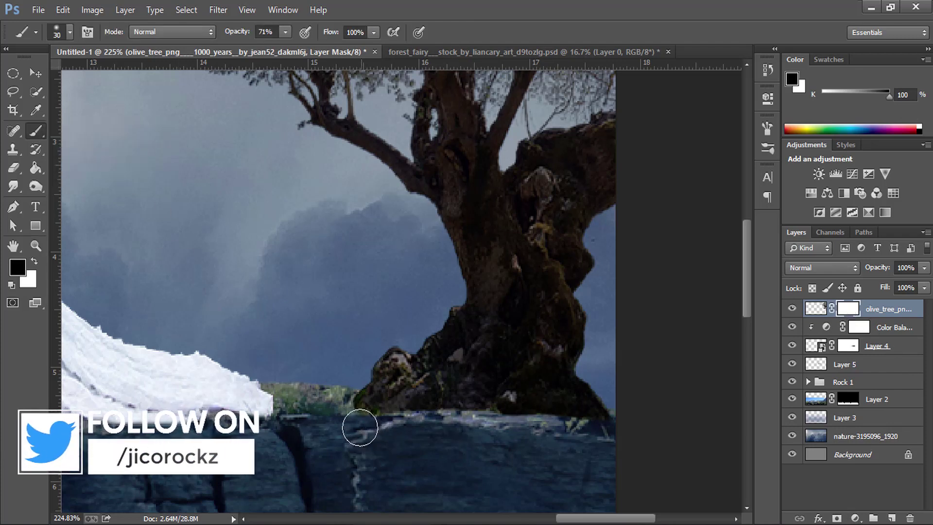
key("bracketleft")
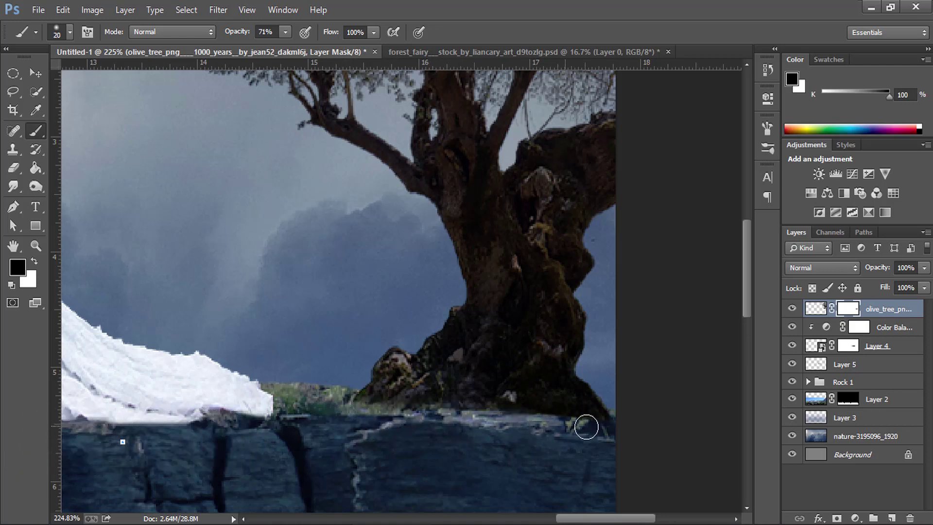
left_click_drag(582, 427, 520, 431)
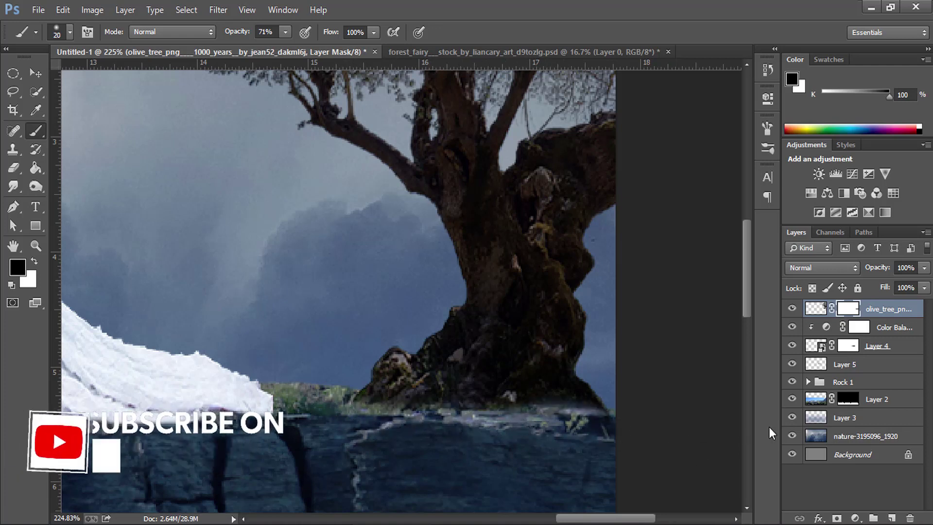
left_click(878, 328)
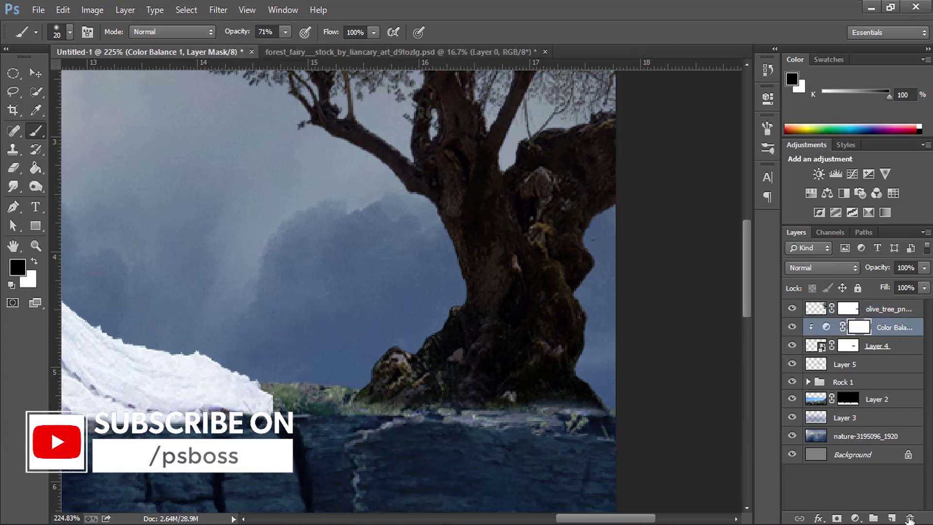
Step: Create a new layer and paint soft black shading at 52% opacity on the shoreline below the tree
left_click(890, 518)
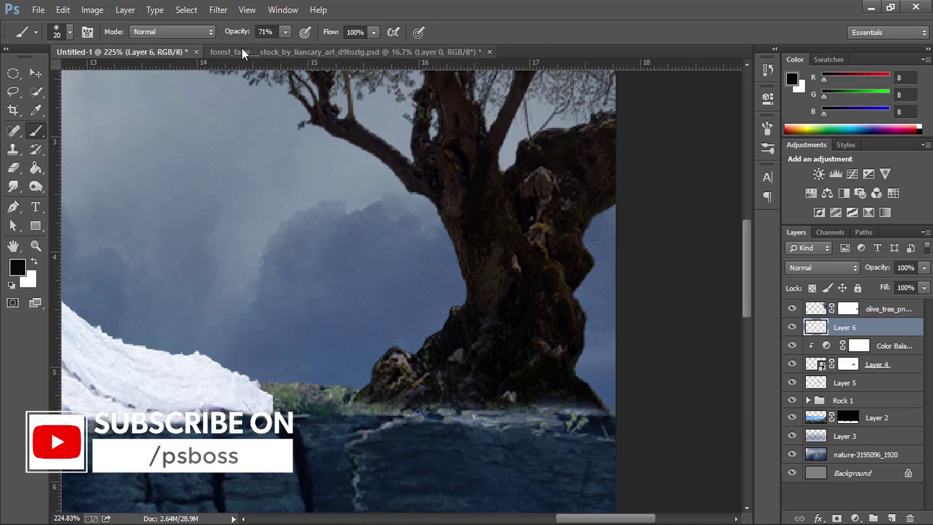
left_click_drag(233, 32, 223, 32)
key("]")
mouse_move(514, 396)
left_mouse_down()
mouse_move(555, 410)
mouse_move(538, 406)
mouse_move(517, 439)
mouse_move(570, 443)
left_mouse_up()
left_click_drag(389, 408, 494, 424)
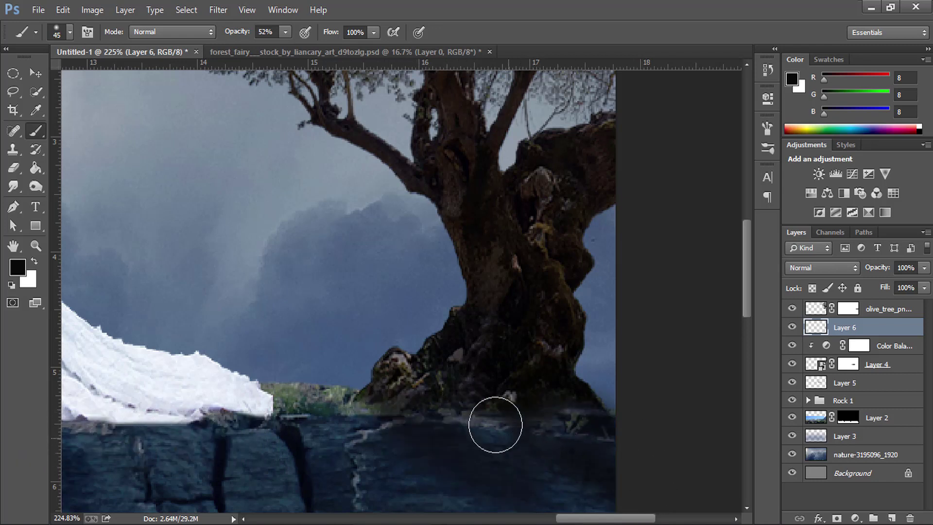
Step: Extend the dark shading with a larger brush over the lower-right rock and shoreline highlights
key("]")
scroll(494, 229, "down", 2)
scroll(544, 252, "down", 2)
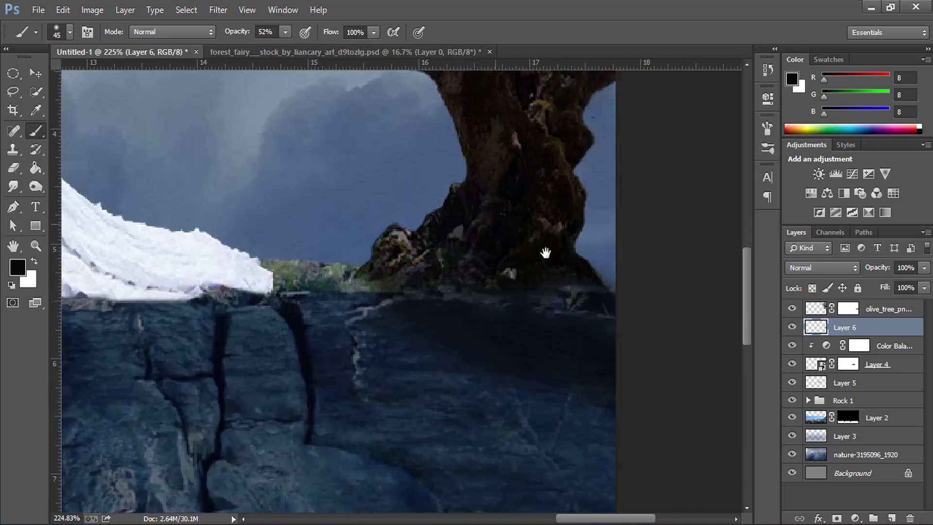
left_click_drag(509, 350, 633, 500)
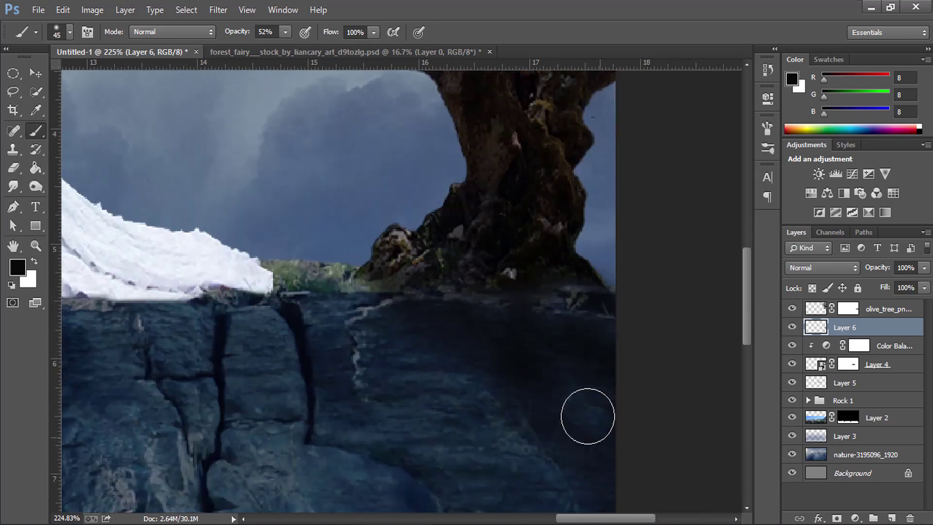
left_click_drag(554, 306, 568, 306)
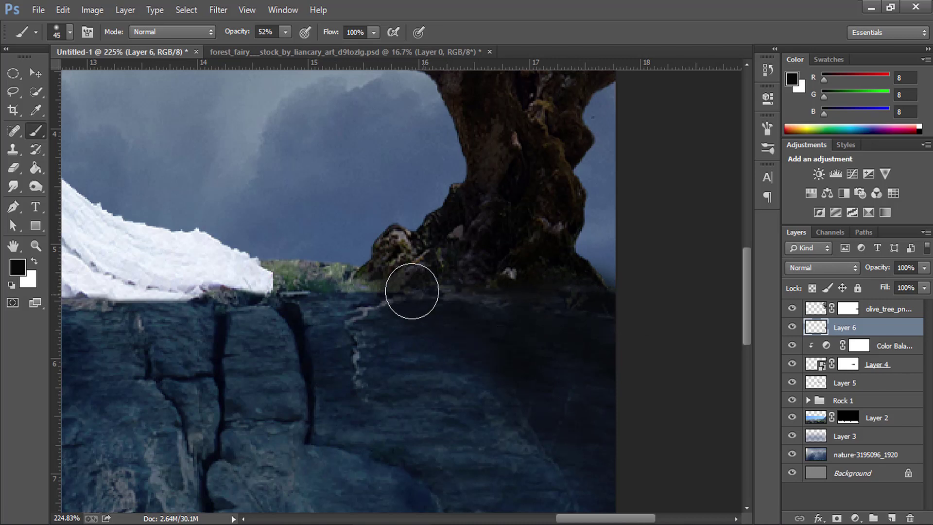
left_click_drag(438, 286, 548, 296)
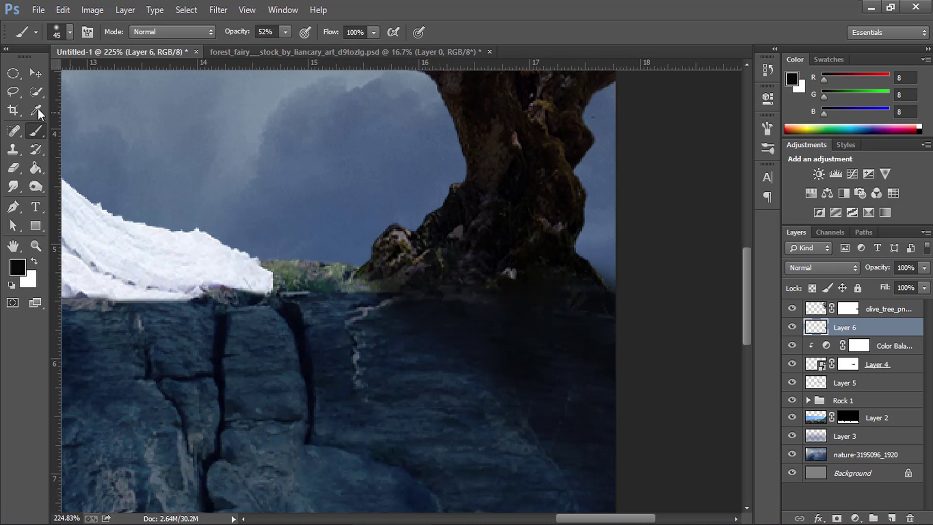
Step: Erase stray dark paint at the image's right edge and fit the image to the window
left_click(13, 167)
left_click(72, 166)
left_click_drag(612, 269, 614, 290)
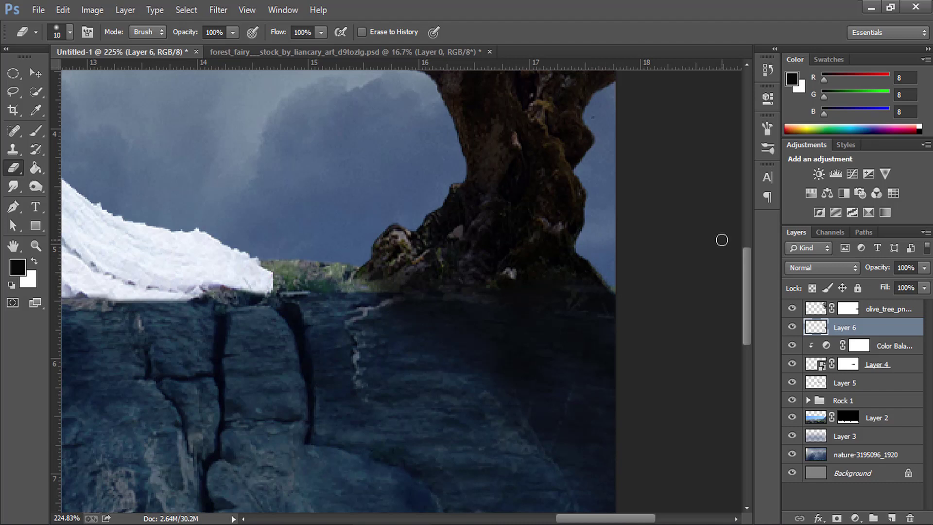
key("ctrl+0")
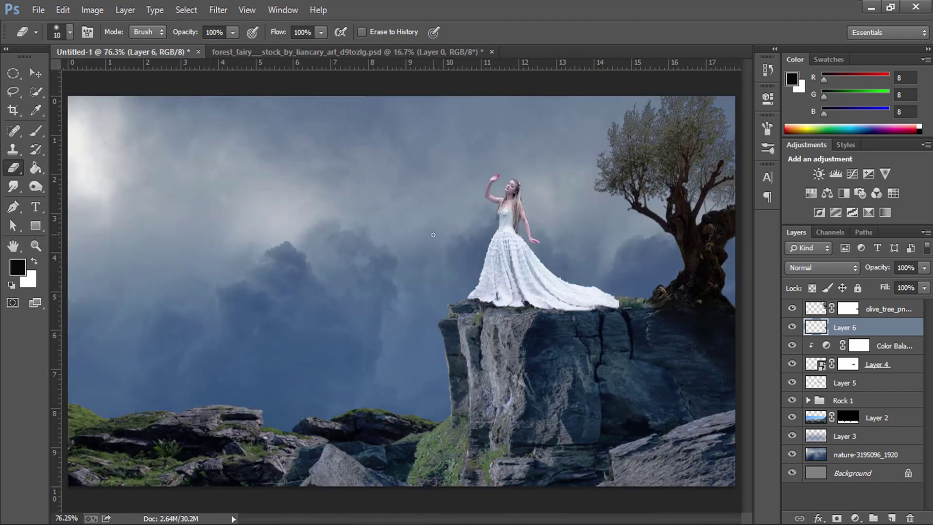
Step: Select the olive tree layer and toggle its visibility to compare the scene
left_click(34, 71)
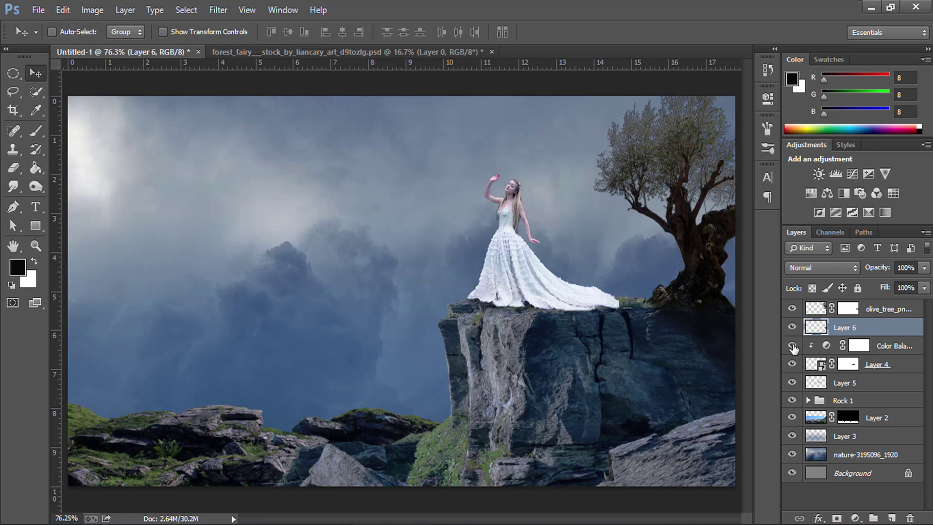
left_click(792, 309)
left_click(815, 309)
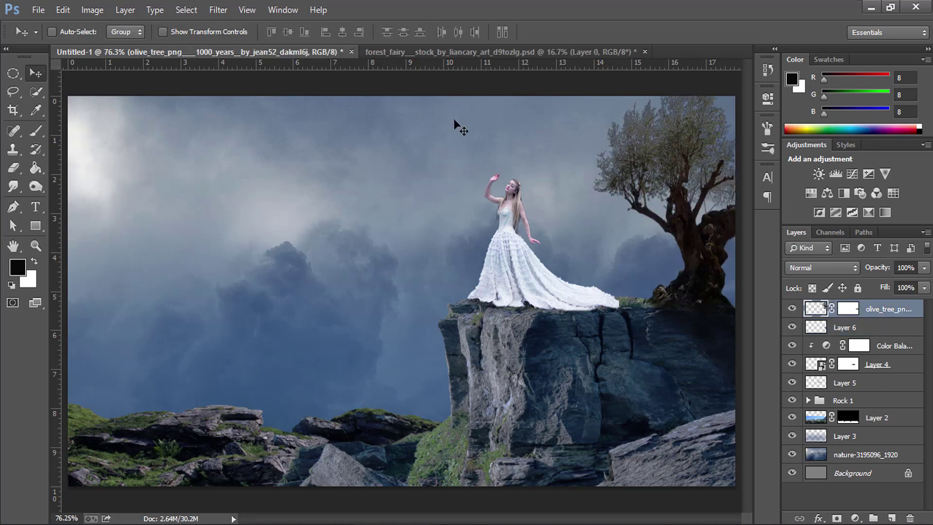
Step: Apply Color Balance to the olive tree with Cyan/Red −28 and Yellow/Blue +34
left_click(94, 10)
mouse_move(112, 46)
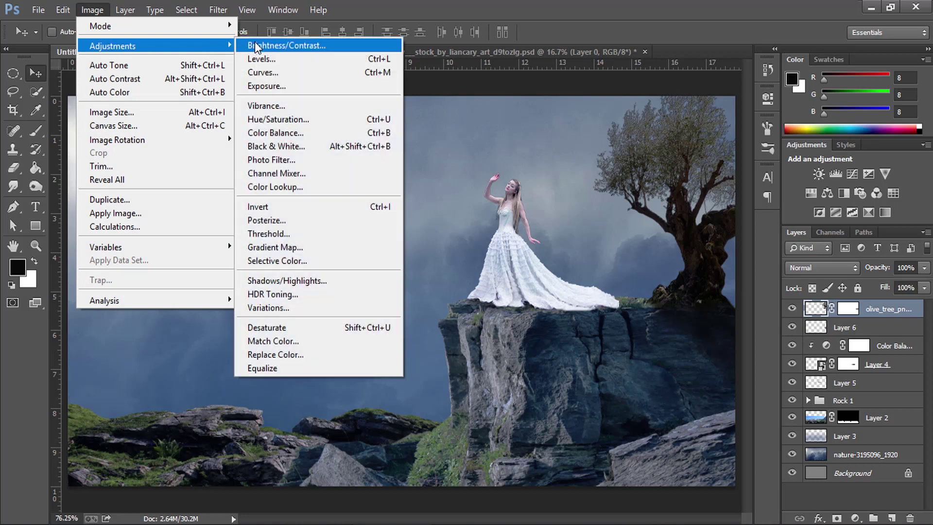
left_click(275, 132)
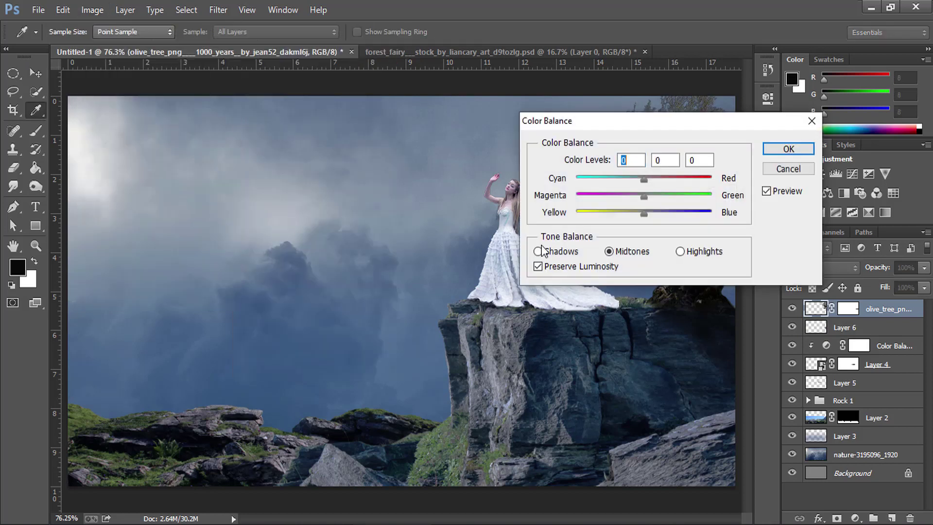
left_click_drag(657, 127, 345, 154)
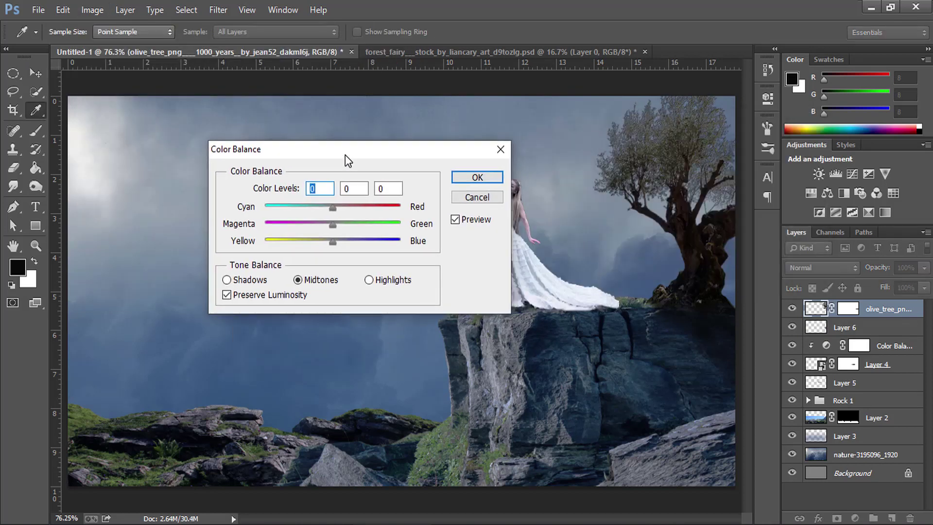
left_click(313, 207)
left_click_drag(358, 242, 322, 244)
left_click(476, 178)
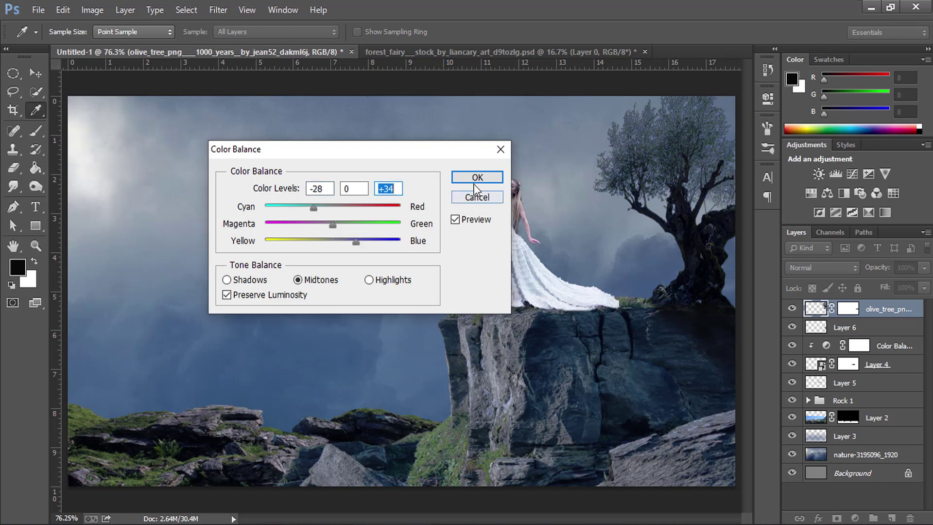
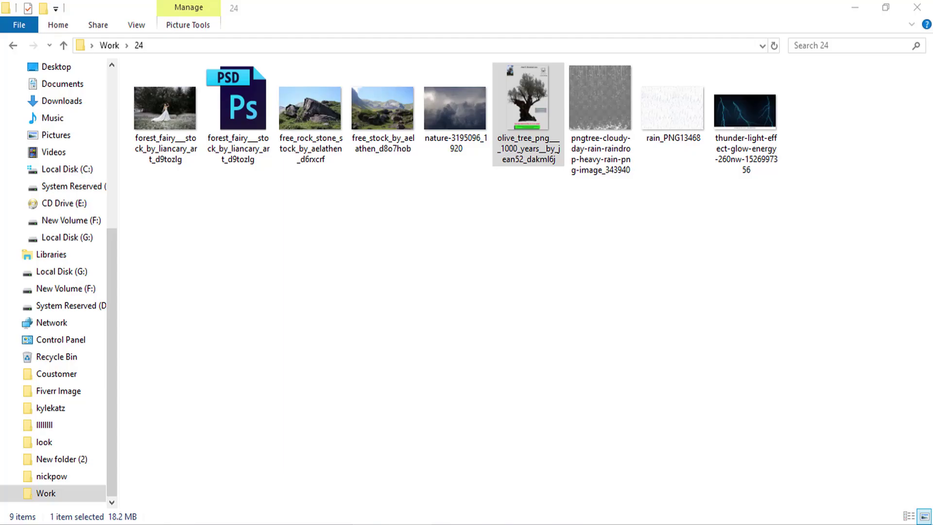
Step: Refresh the 24 folder and drag rain_PNG13468 into the Photoshop composite
right_click(406, 254)
left_click(436, 312)
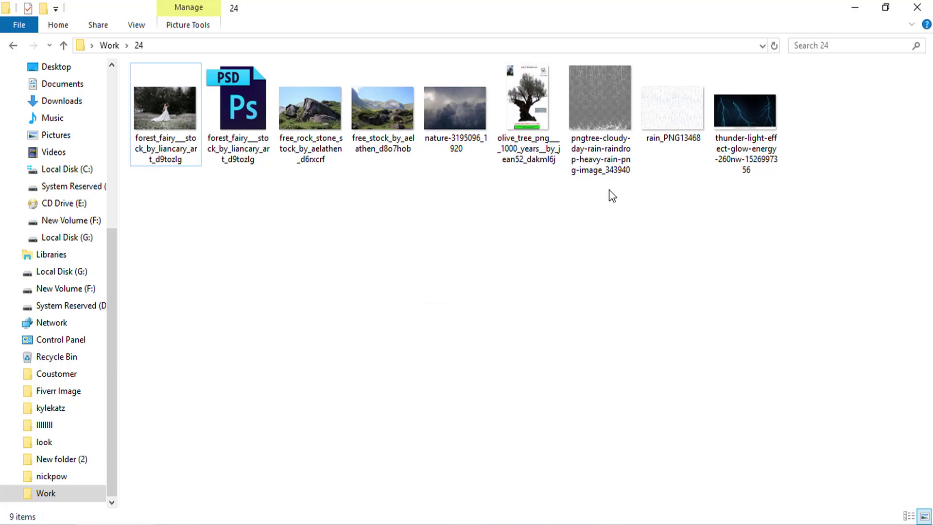
left_click(682, 113)
left_click_drag(678, 112, 336, 279)
Step: Flip the placed rain image horizontally, enlarge it over the scene and commit it
right_click(480, 300)
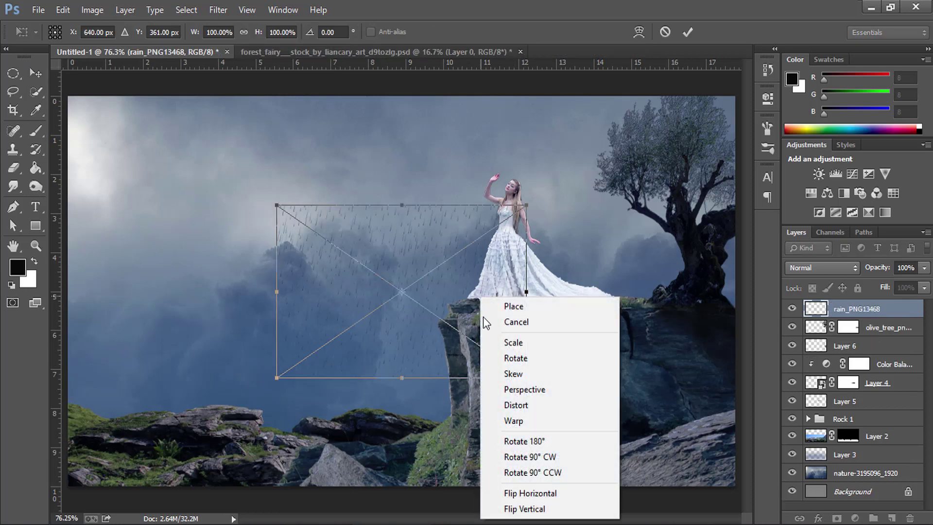
left_click(525, 493)
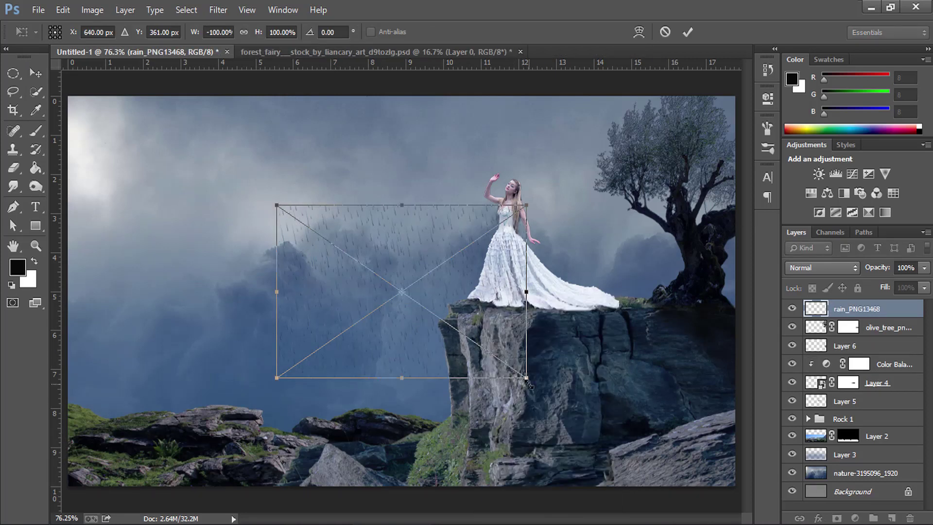
left_click_drag(527, 378, 680, 485)
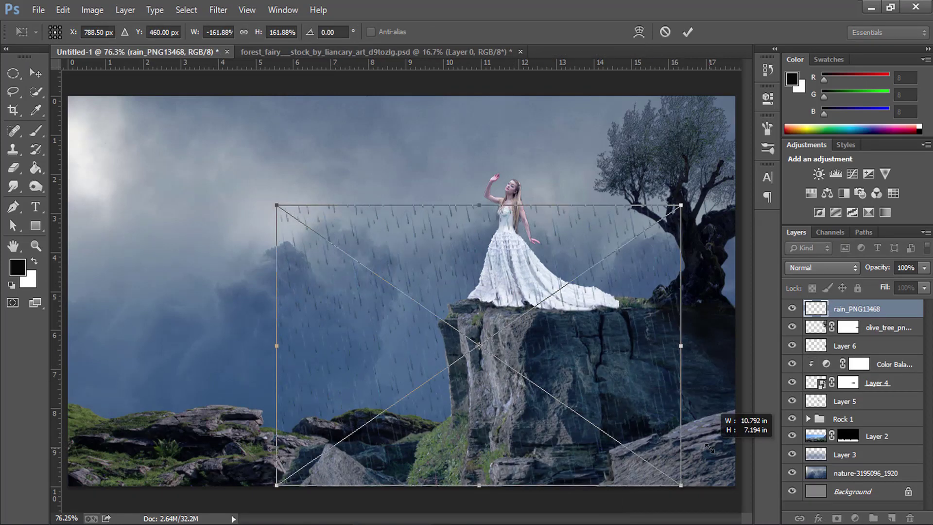
left_click(692, 33)
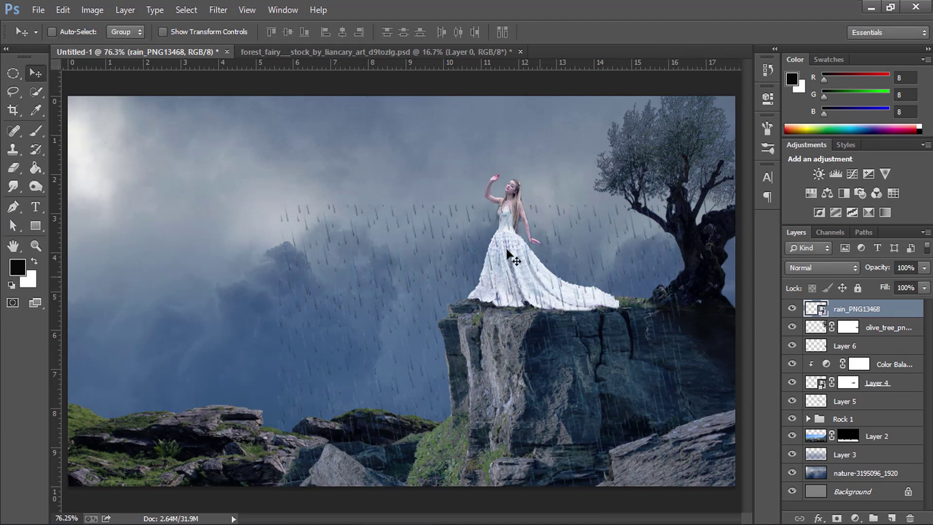
Step: Skew the rain layer's edges so the streaks fall diagonally
key("ctrl+t")
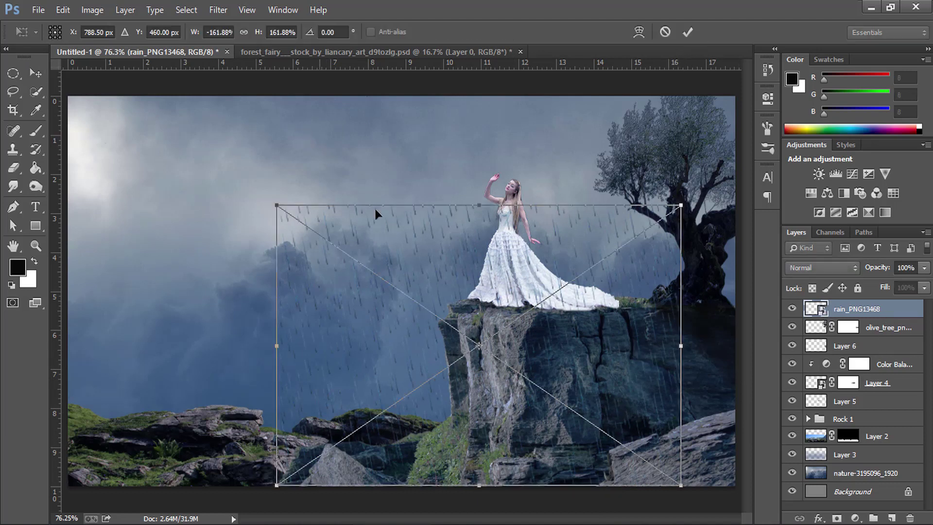
right_click(351, 212)
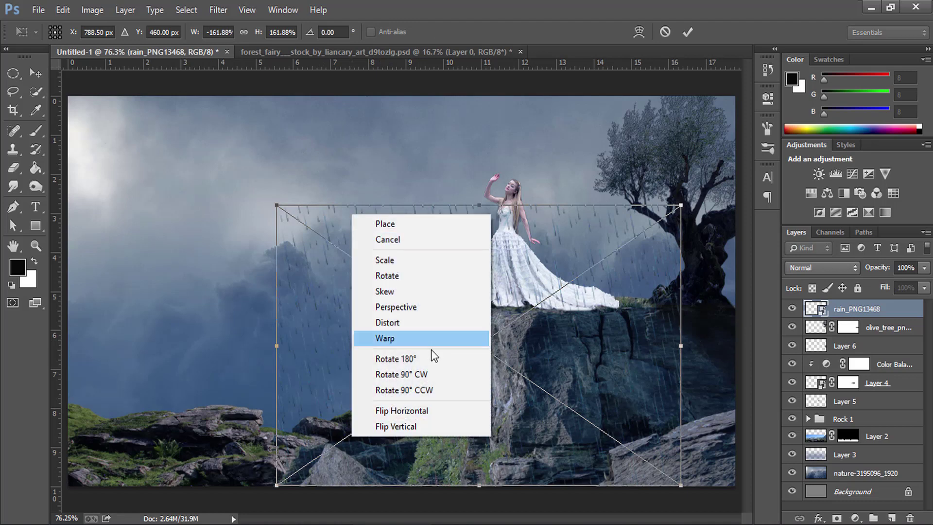
left_click(399, 275)
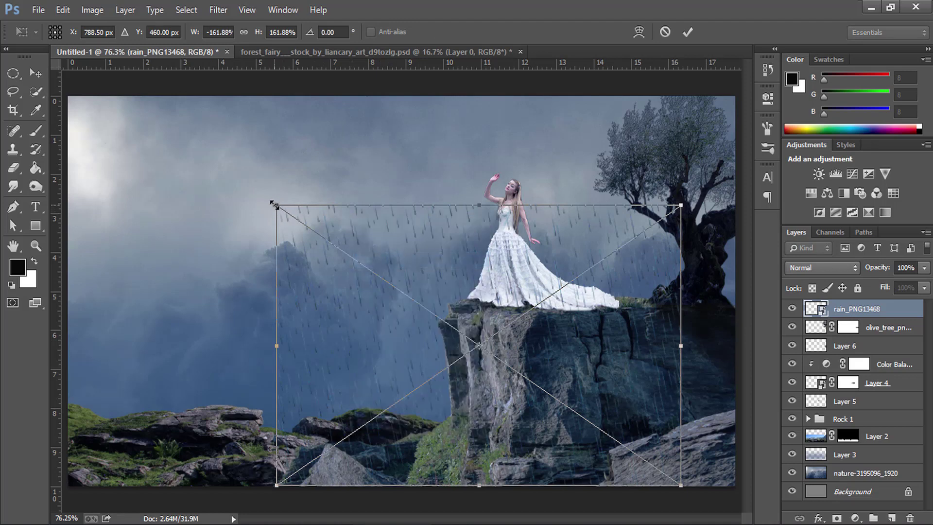
right_click(309, 215)
left_click(352, 293)
left_click_drag(277, 208, 221, 205)
left_click_drag(683, 208, 617, 208)
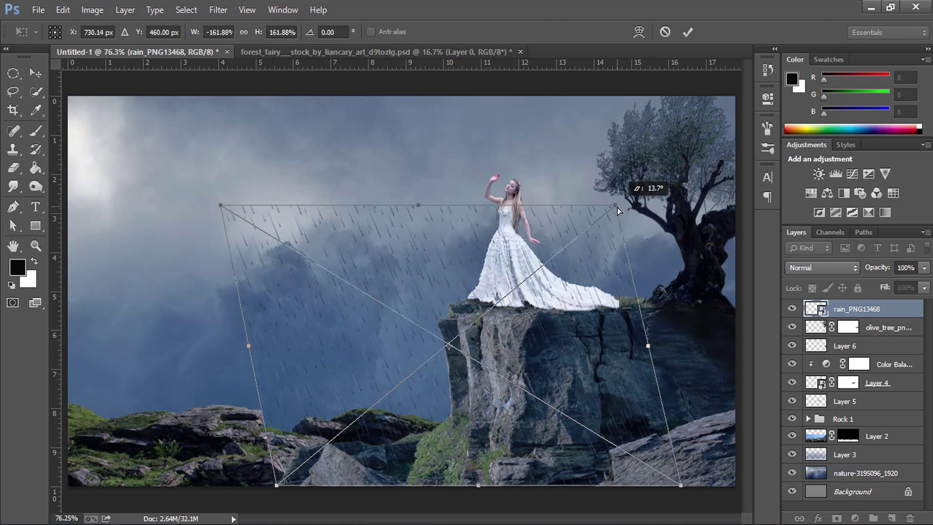
left_click(687, 32)
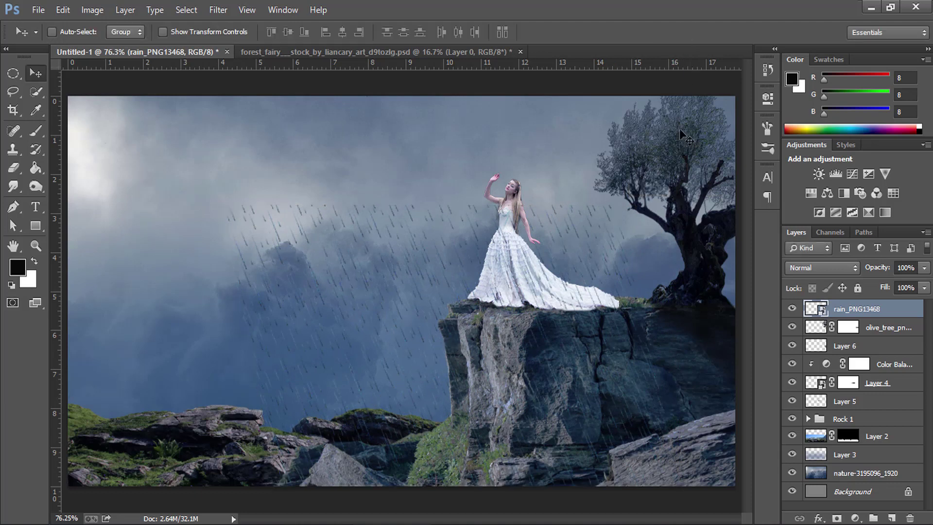
Step: Stretch the rain layer to about 308% so it covers the whole canvas
key("ctrl+t")
left_click_drag(617, 203, 615, 211)
mouse_move(593, 293)
left_mouse_down()
mouse_move(531, 205)
mouse_move(530, 171)
left_mouse_up()
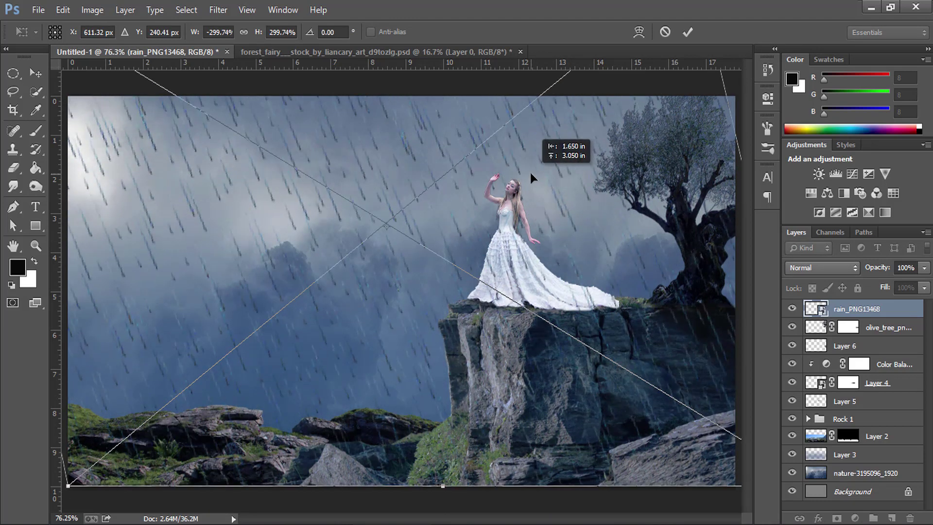
left_click_drag(64, 485, 59, 493)
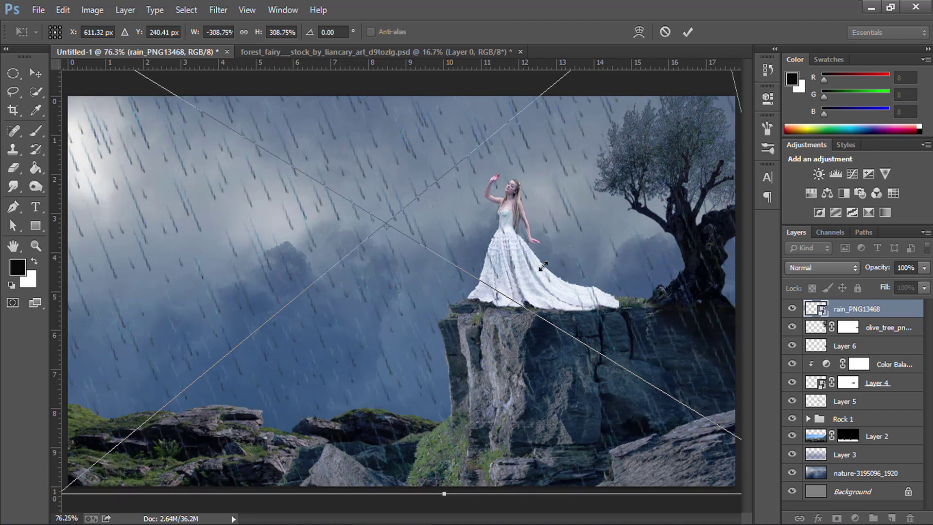
key("Return")
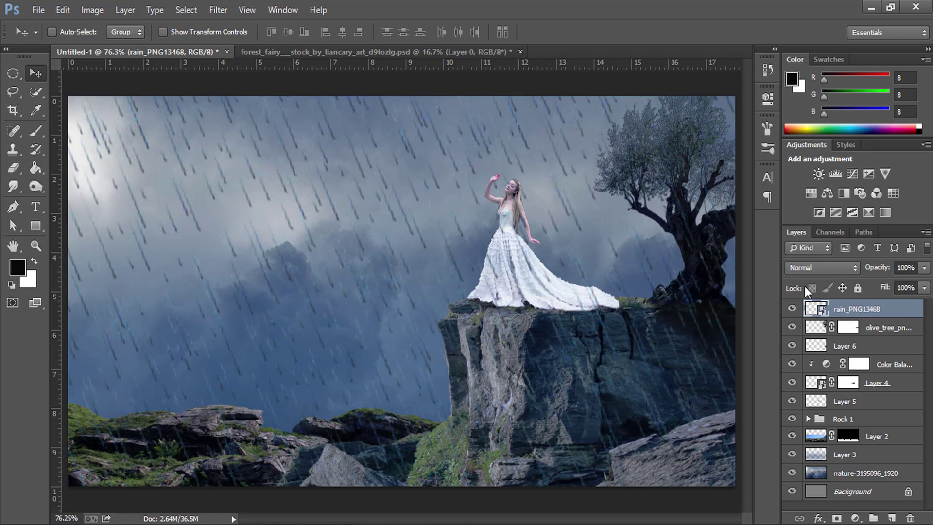
Step: Try several blend modes on the rain layer and settle on Screen
left_click(825, 267)
left_click(805, 125)
key("shift+plus")
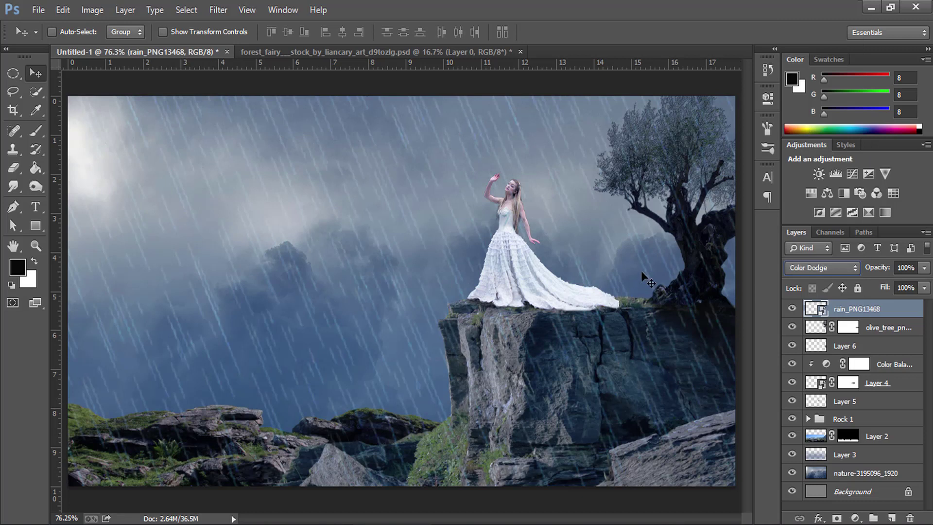
key("shift+plus")
key("shift+plus")
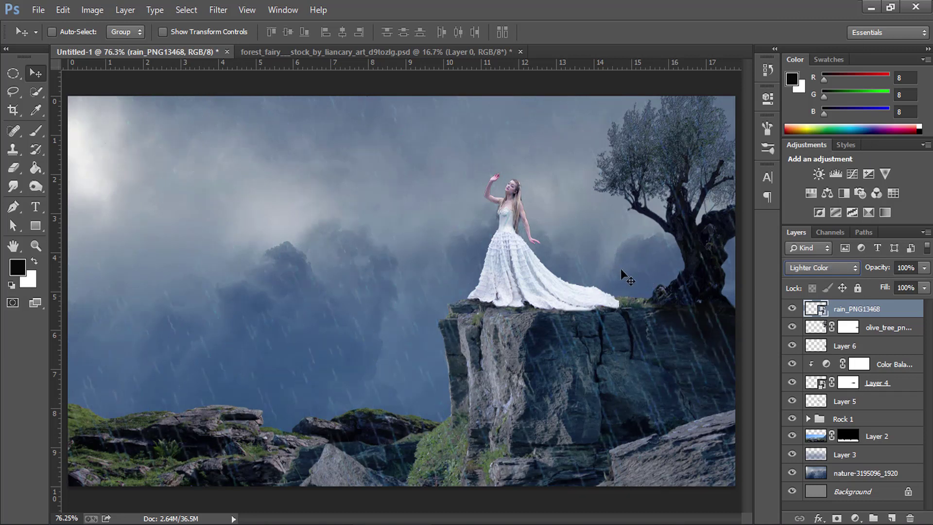
key("shift+plus")
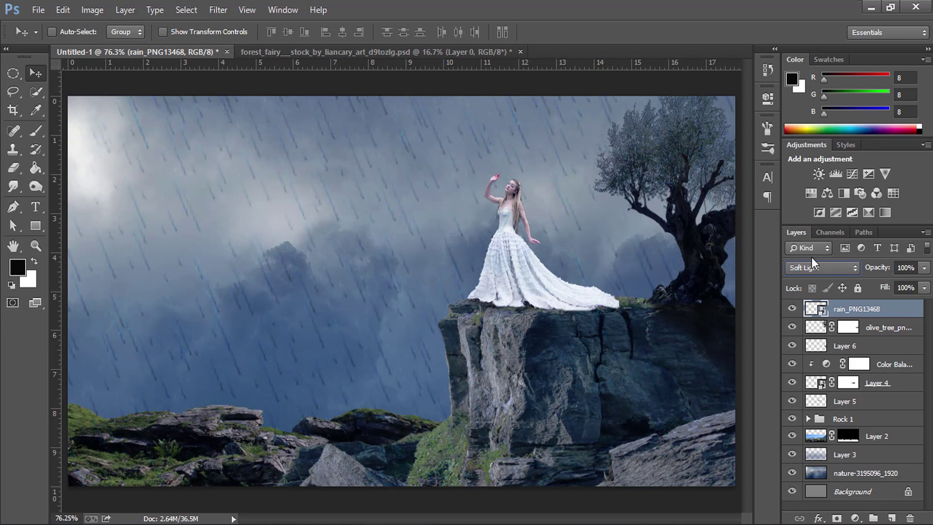
key("shift+plus")
key("shift+plus")
key("shift+plus")
key("shift+plus")
key("shift+plus")
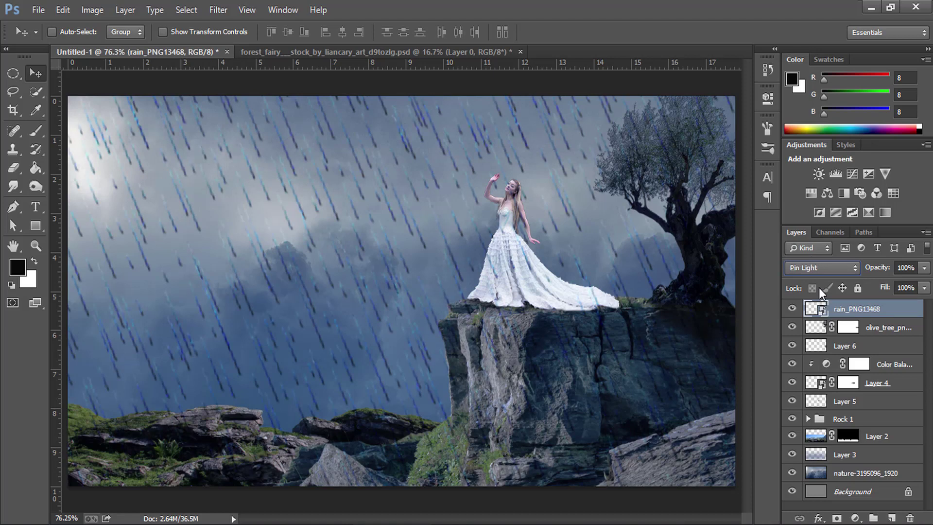
key("shift+plus")
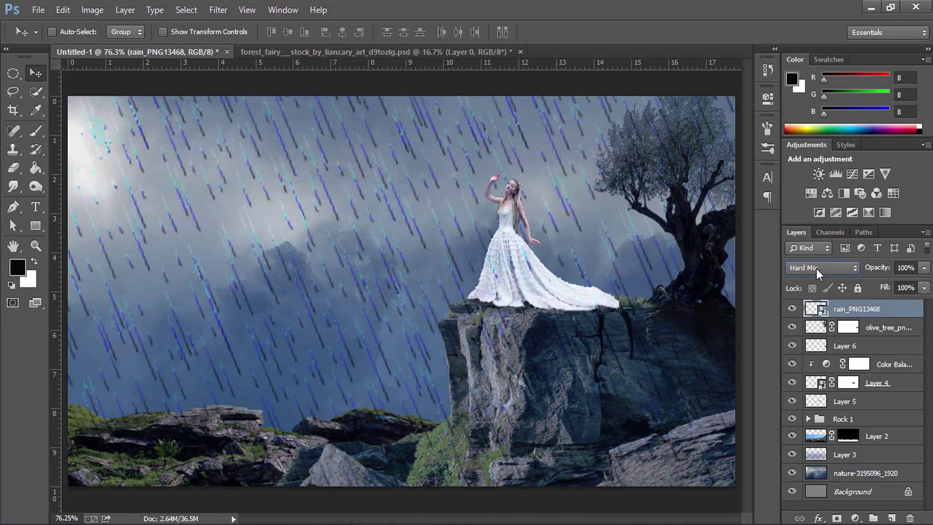
left_click(816, 268)
left_click(806, 120)
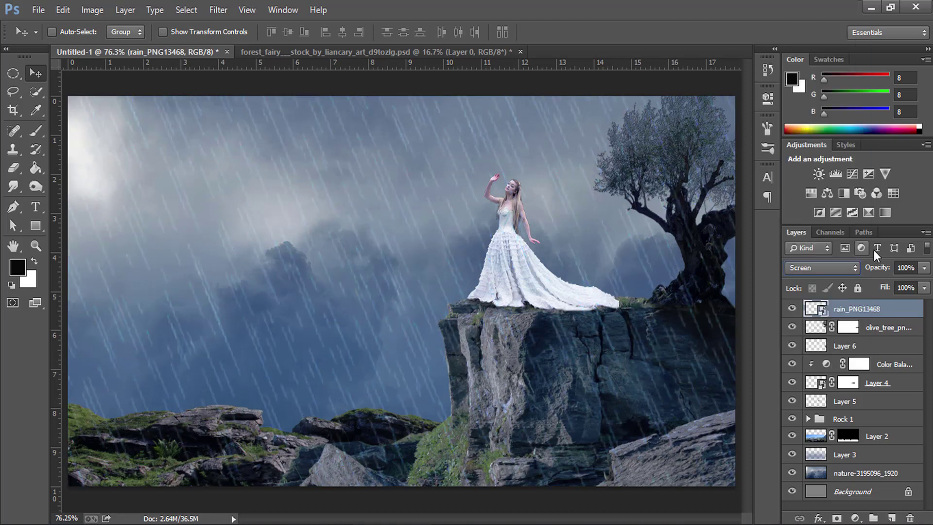
Step: Set the rain layer's opacity to 84%, then drag in the pngtree-cloudy-day-rain image
left_click_drag(883, 272, 861, 273)
key("Return")
left_click_drag(873, 271, 880, 268)
key("Return")
left_click(38, 248)
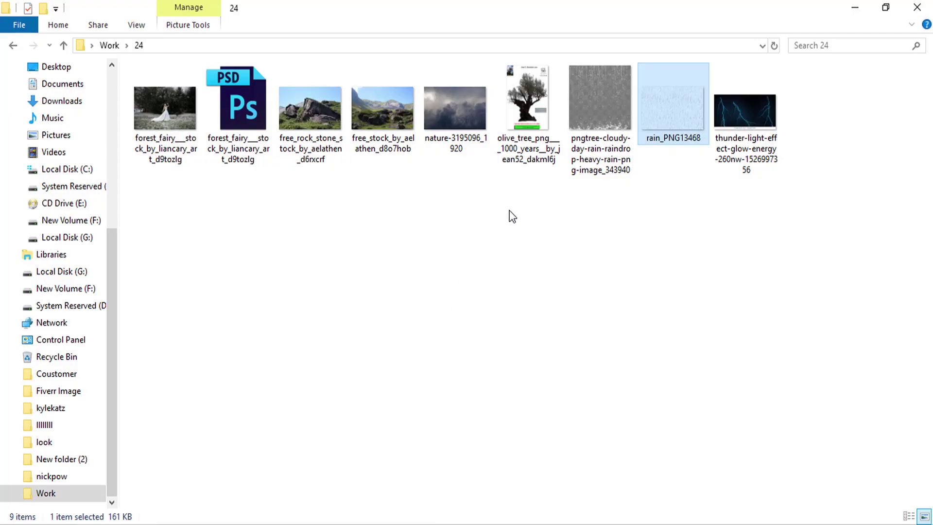
mouse_move(600, 121)
left_mouse_down()
mouse_move(523, 267)
mouse_move(412, 292)
left_mouse_up()
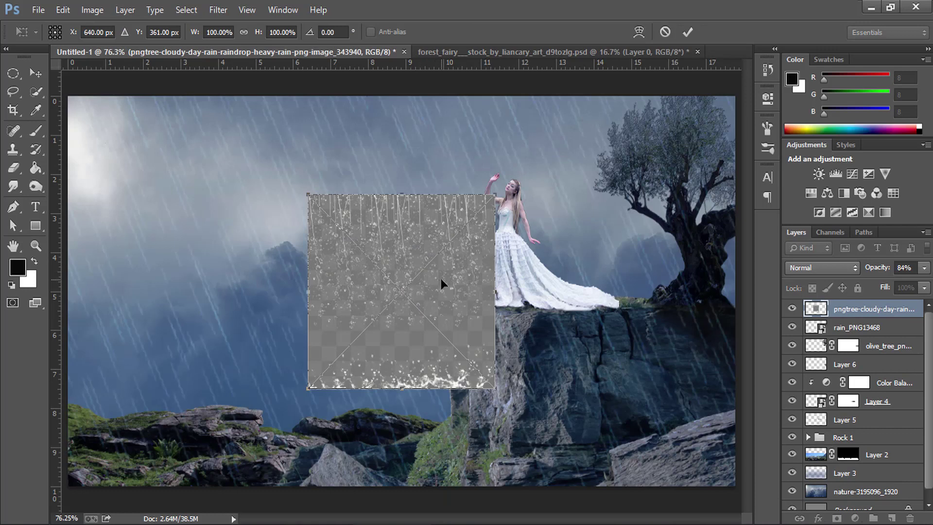
Step: Commit the pngtree rain image and zoom in on it
key("Return")
key("z")
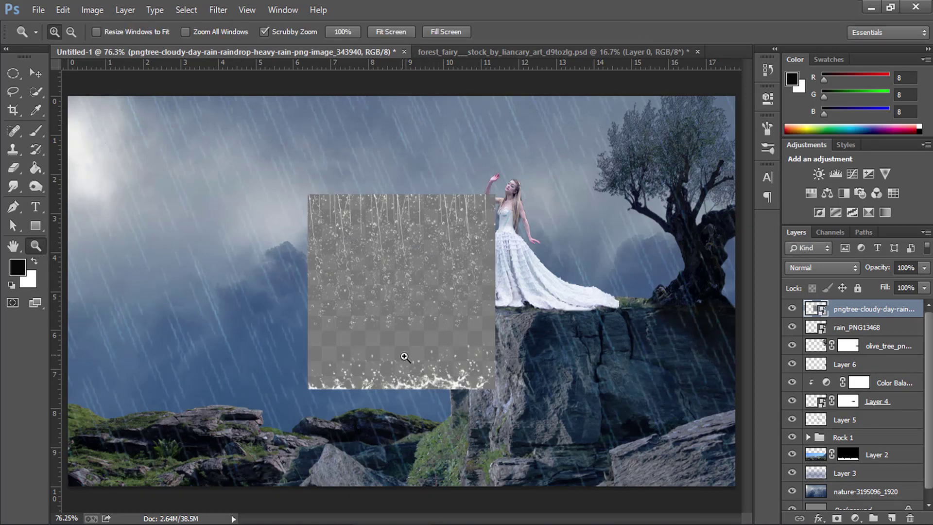
left_click_drag(405, 357, 416, 358)
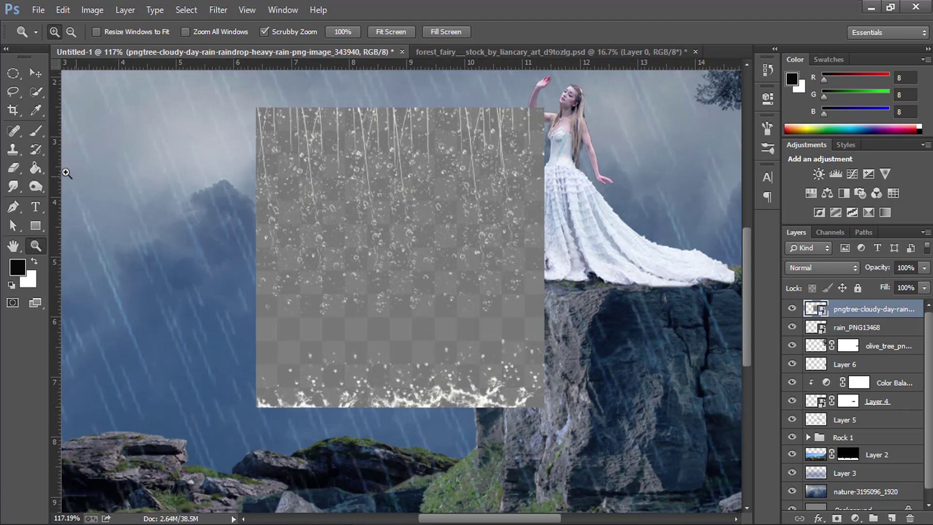
Step: Rasterize the pngtree rain layer and magic-erase its grey checkered background
left_click(12, 153)
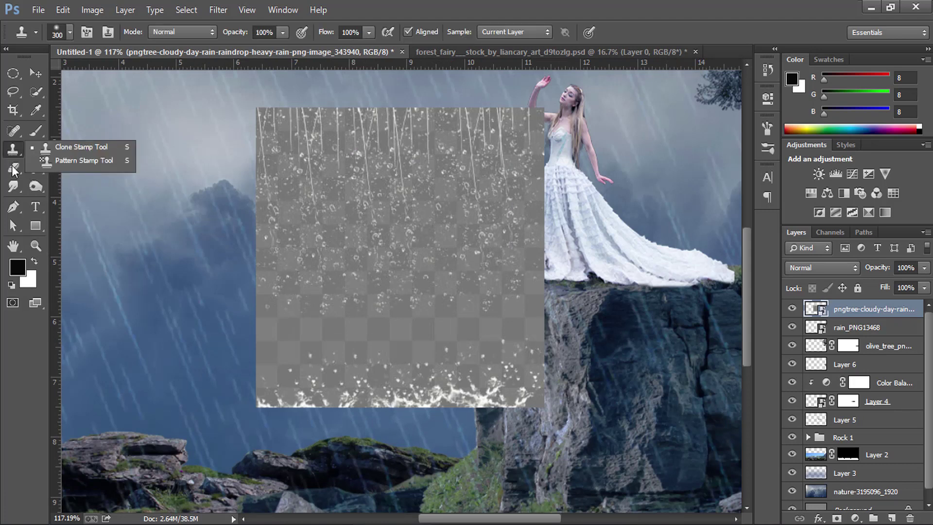
left_click_drag(13, 168, 99, 191)
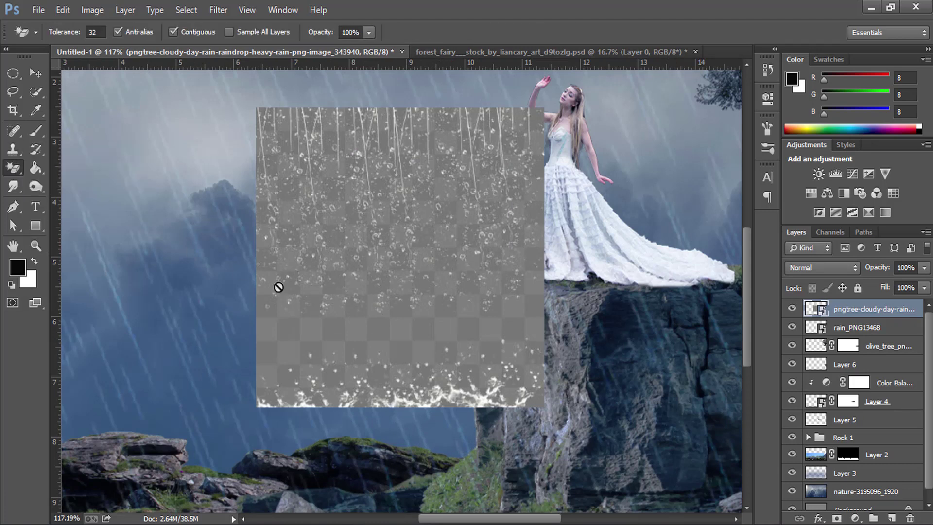
left_click(323, 335)
left_click(525, 214)
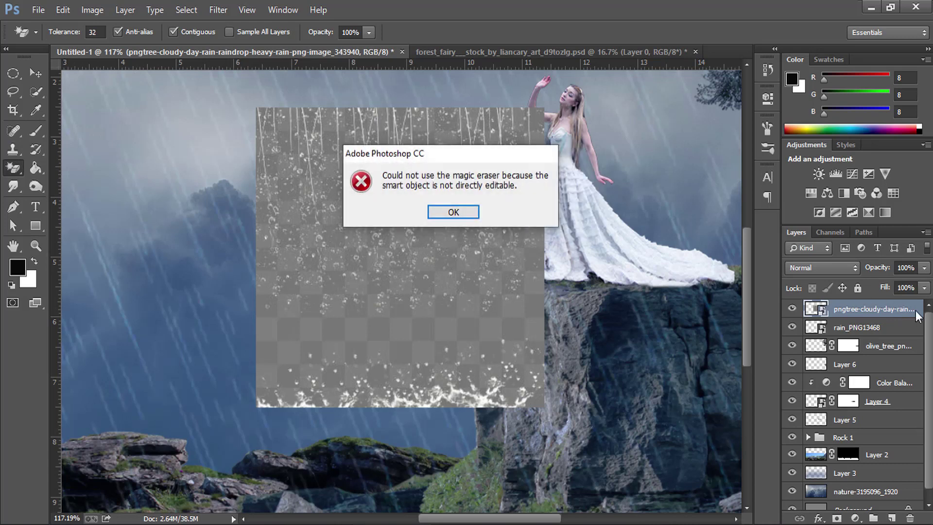
key("Return")
right_click(869, 309)
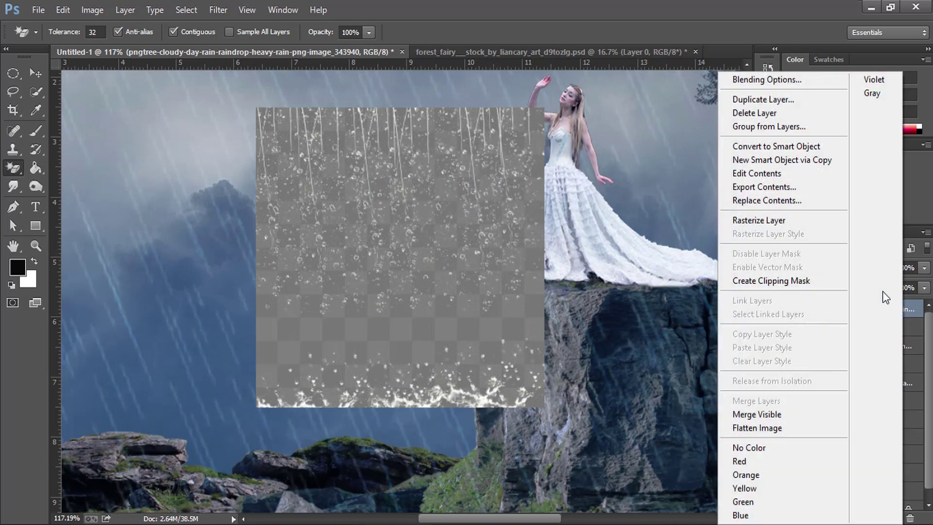
left_click(763, 220)
left_click(382, 326)
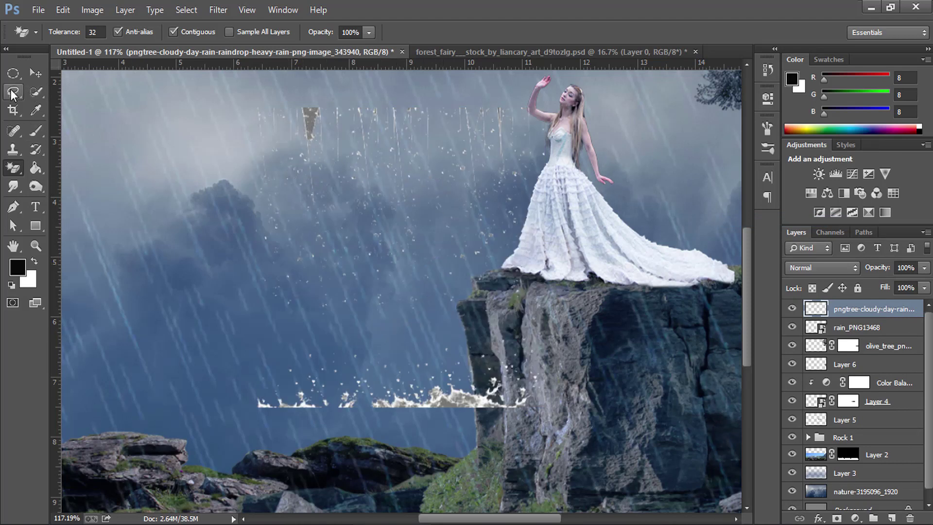
Step: Erase the stray rain droplets in the upper sky with a 125 px eraser
right_click(14, 167)
left_click(63, 161)
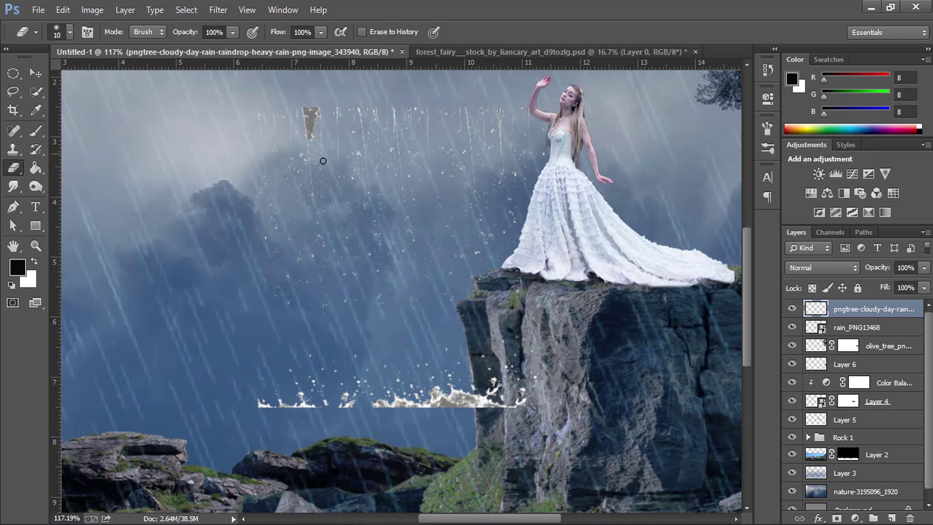
key("bracketright")
key("bracketright")
key("bracketright")
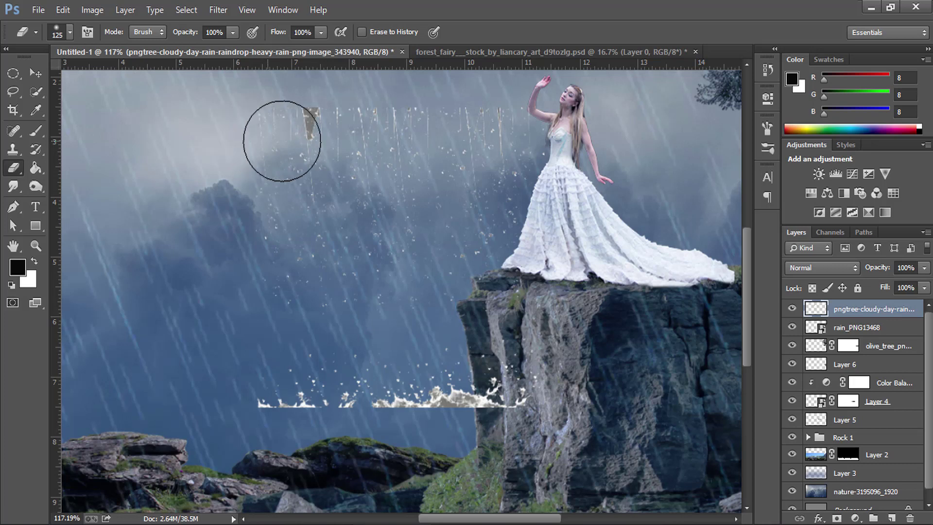
mouse_move(307, 136)
left_mouse_down()
mouse_move(412, 128)
mouse_move(228, 129)
left_mouse_up()
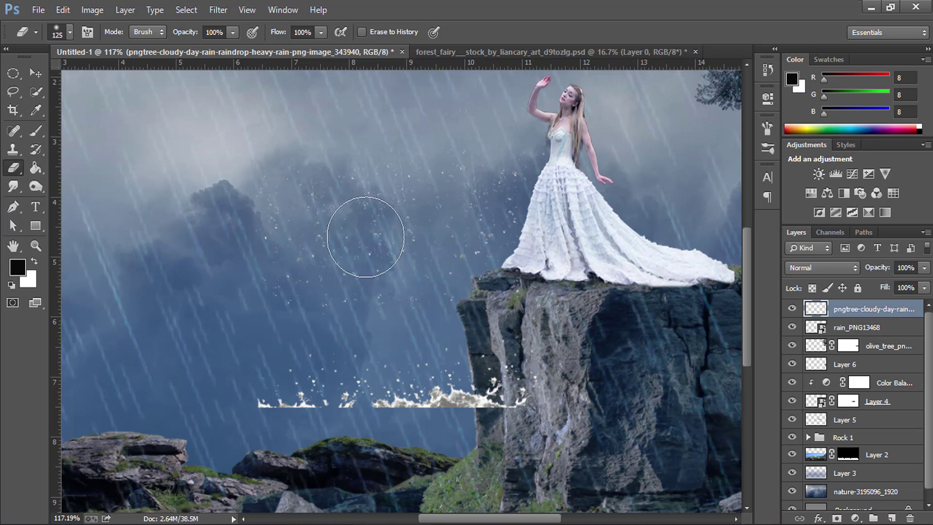
mouse_move(430, 199)
left_mouse_down()
mouse_move(520, 198)
mouse_move(327, 214)
mouse_move(527, 188)
mouse_move(302, 256)
left_mouse_up()
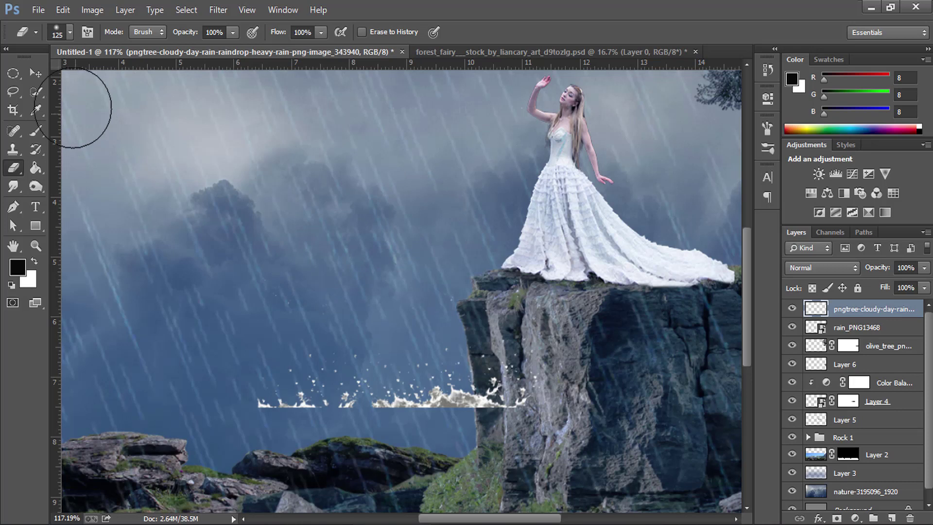
Step: Change the pngtree rain layer's blend mode to Screen, then Soft Light
left_click(40, 71)
left_click(823, 268)
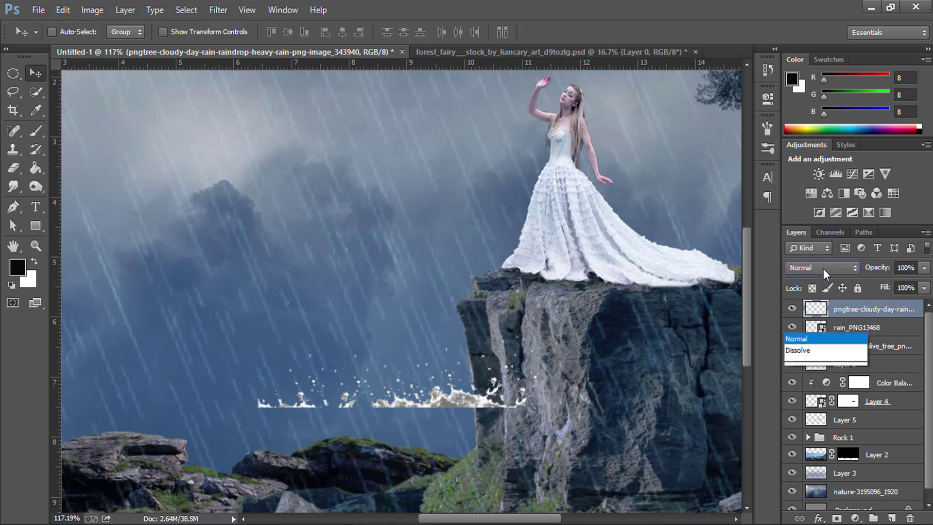
left_click(797, 120)
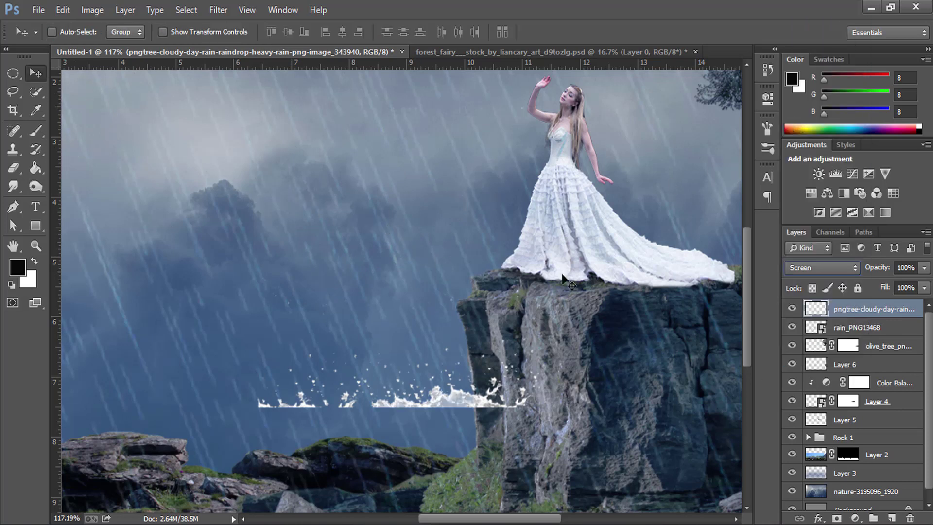
left_click(817, 268)
left_click(808, 192)
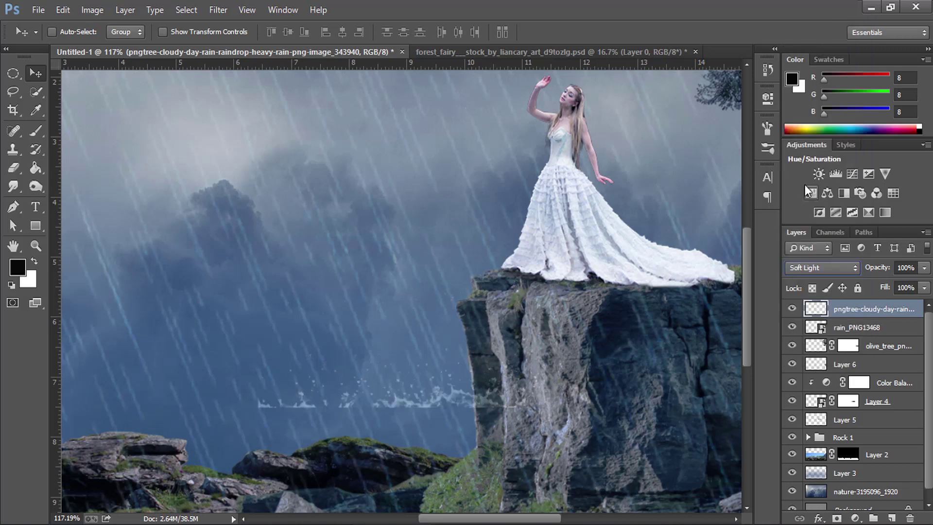
Step: Drag the water splash down onto the left-hand rocks
left_click_drag(334, 306, 529, 249)
left_click_drag(290, 193, 348, 179)
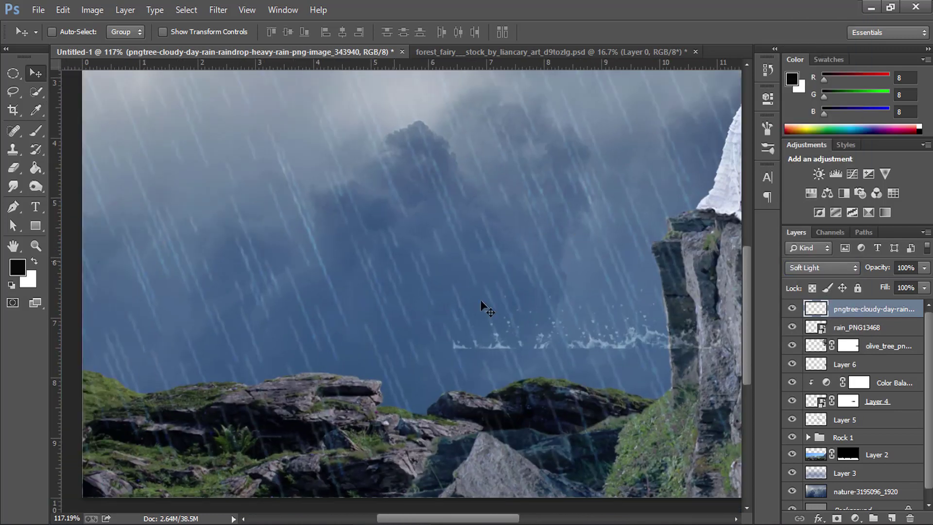
left_click_drag(617, 343, 221, 389)
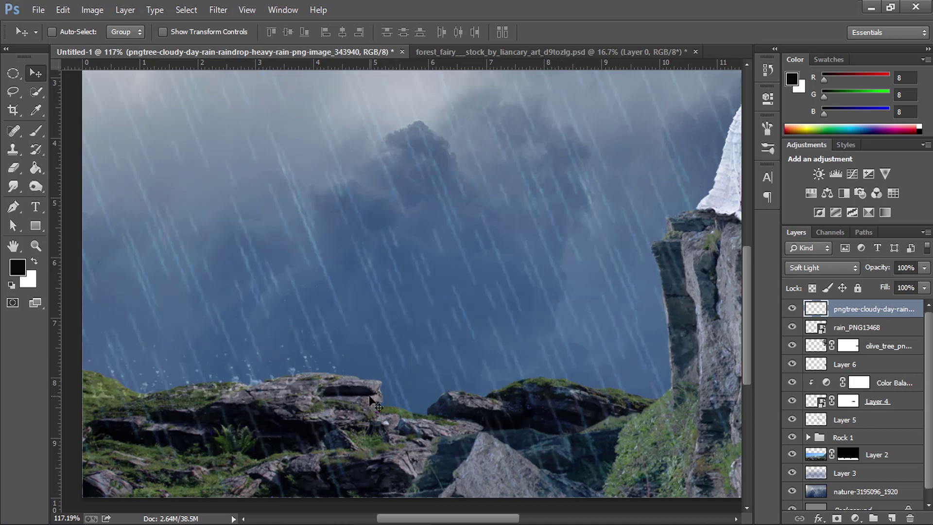
Step: Nudge the splash layer up and right over the left rocks
key("ctrl+t")
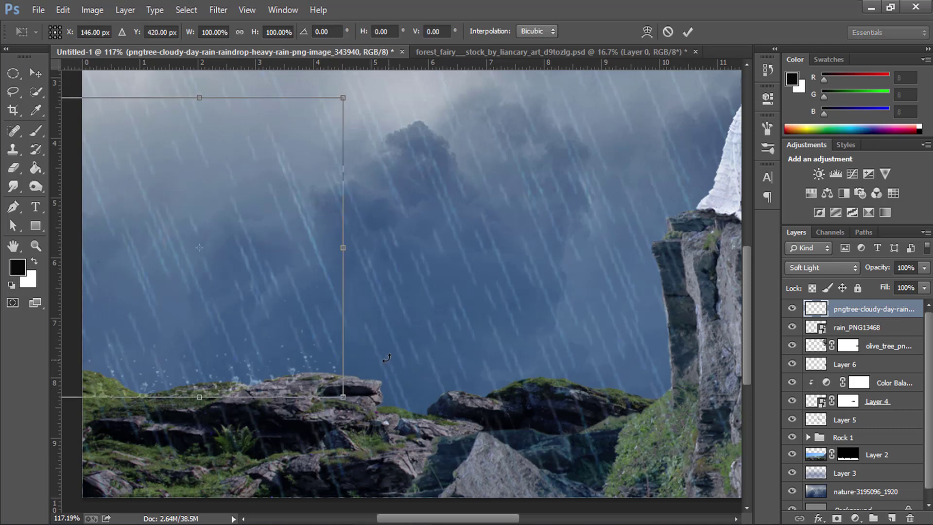
left_click(671, 32)
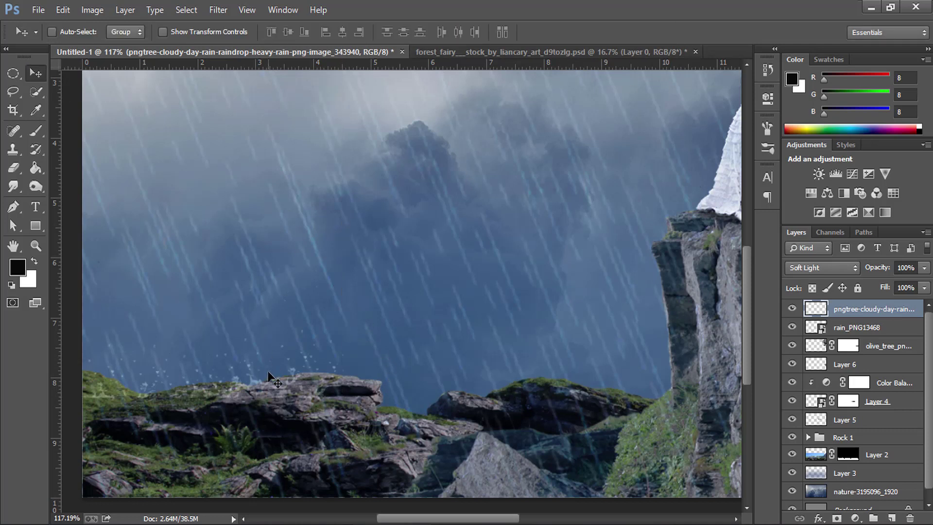
left_click_drag(258, 383, 366, 369)
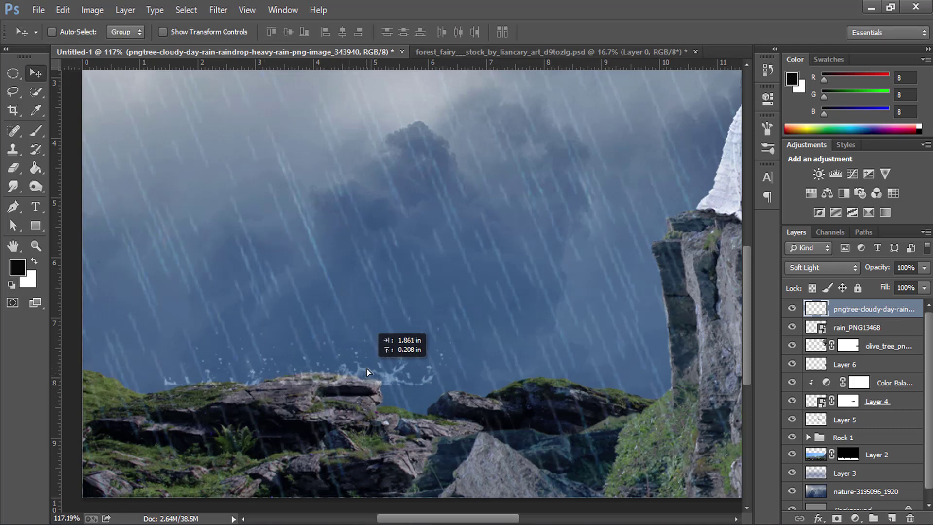
Step: Lasso around the splash, invert the selection, then deselect
left_click(20, 97)
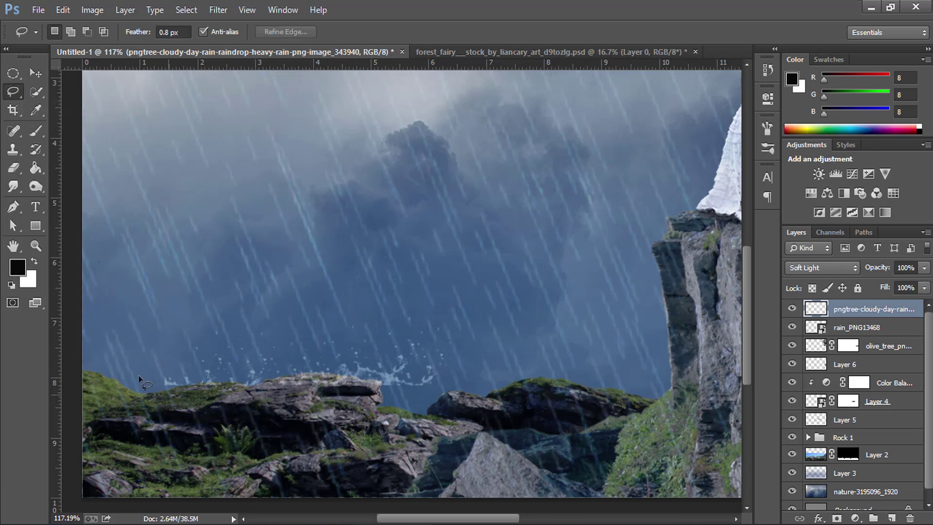
left_click_drag(302, 260, 153, 375)
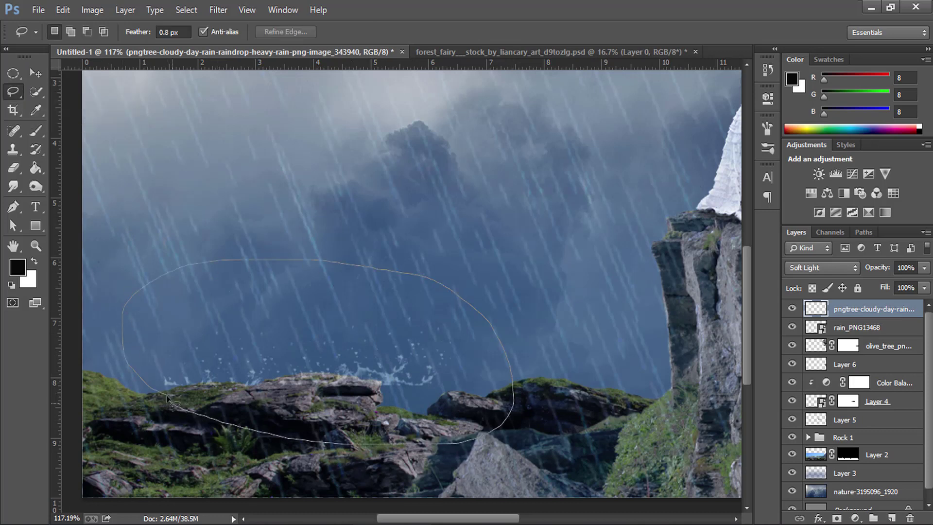
left_click(191, 10)
left_click(214, 68)
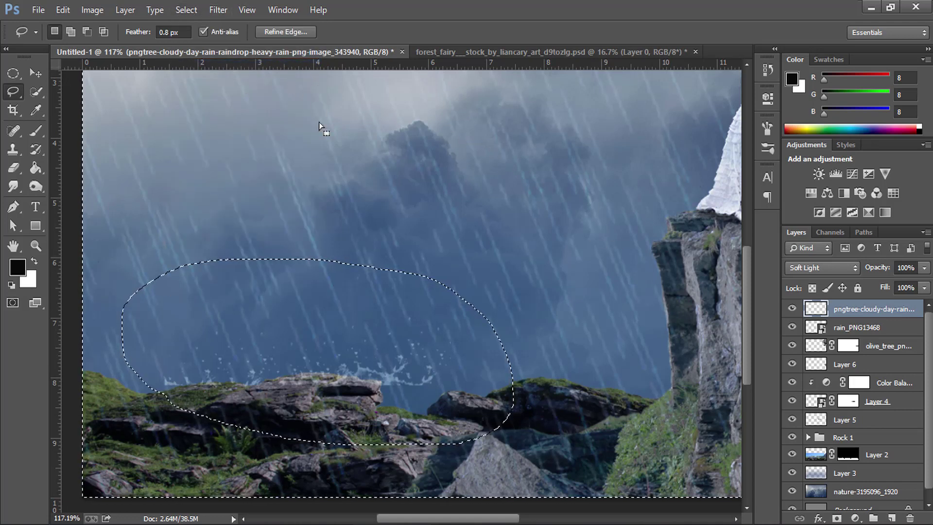
right_click(322, 290)
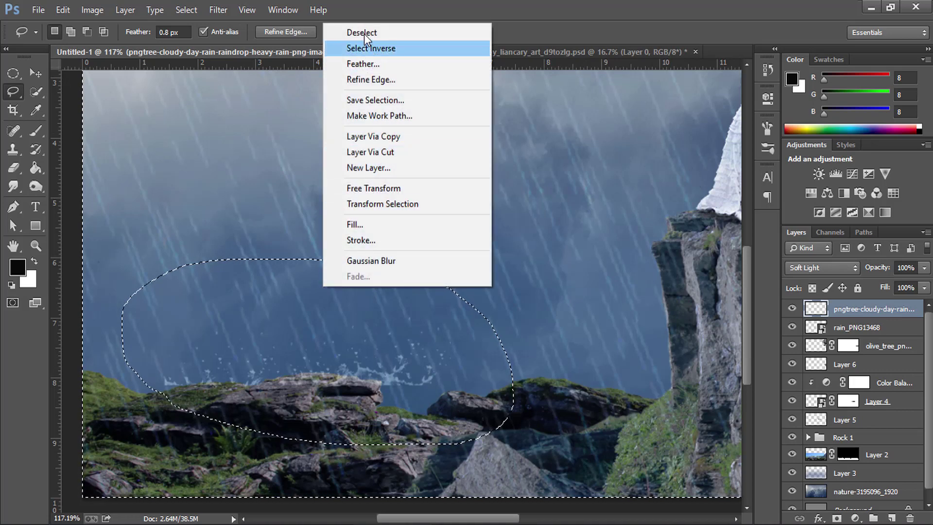
left_click(510, 4)
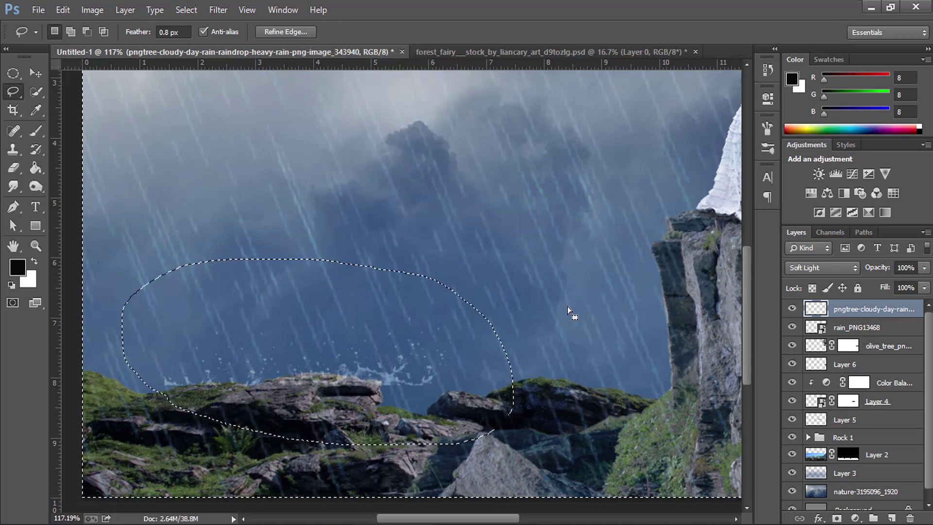
key("ctrl+d")
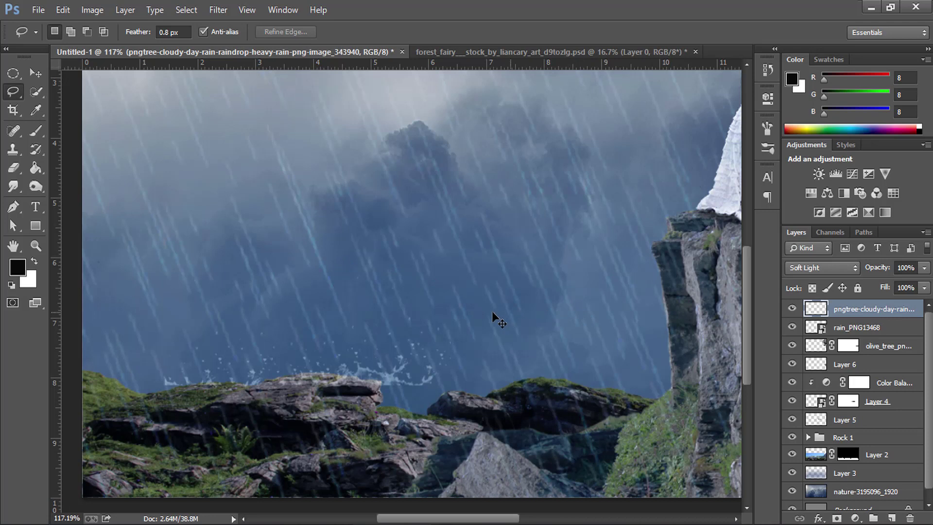
Step: Move the splash down onto the rocks and rotate it to follow the rock edge
key("ctrl+t")
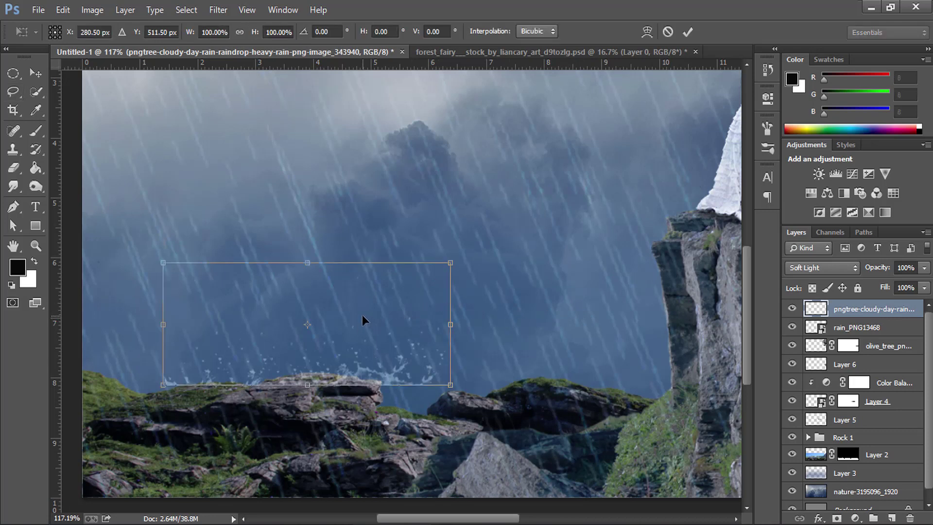
left_click_drag(359, 358, 244, 371)
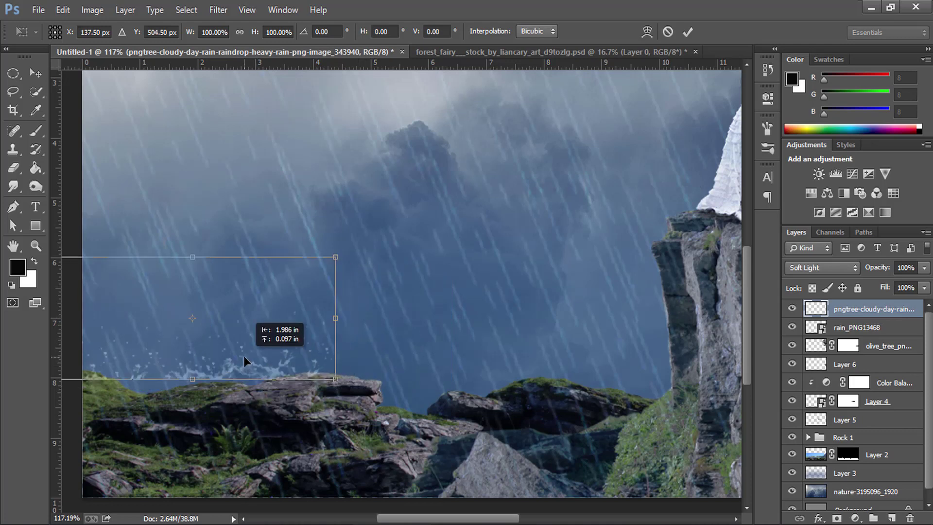
left_click_drag(437, 340, 438, 360)
left_click_drag(287, 364, 289, 371)
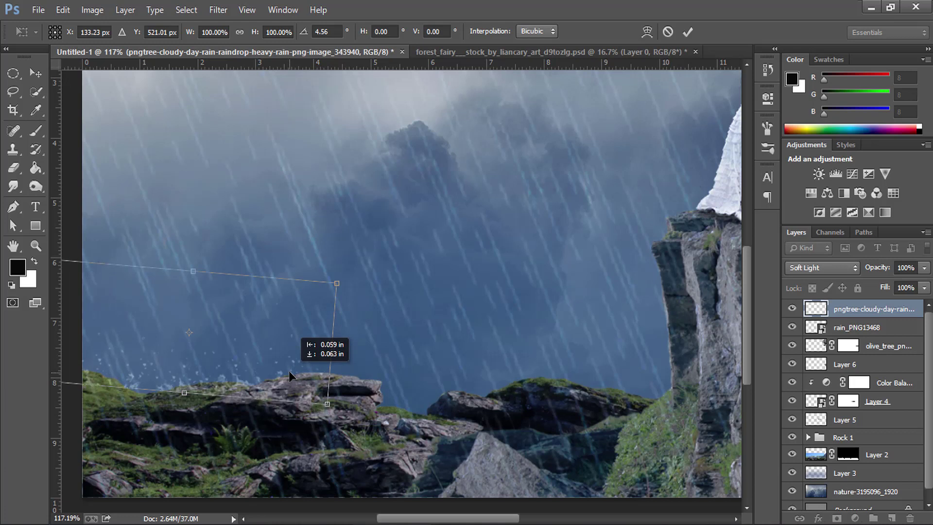
left_click_drag(431, 329, 430, 312)
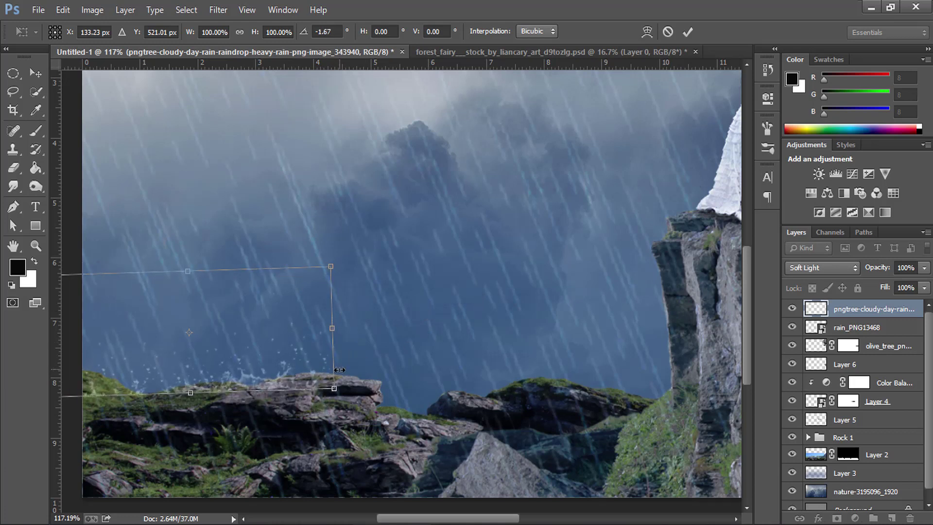
key("Return")
key("l")
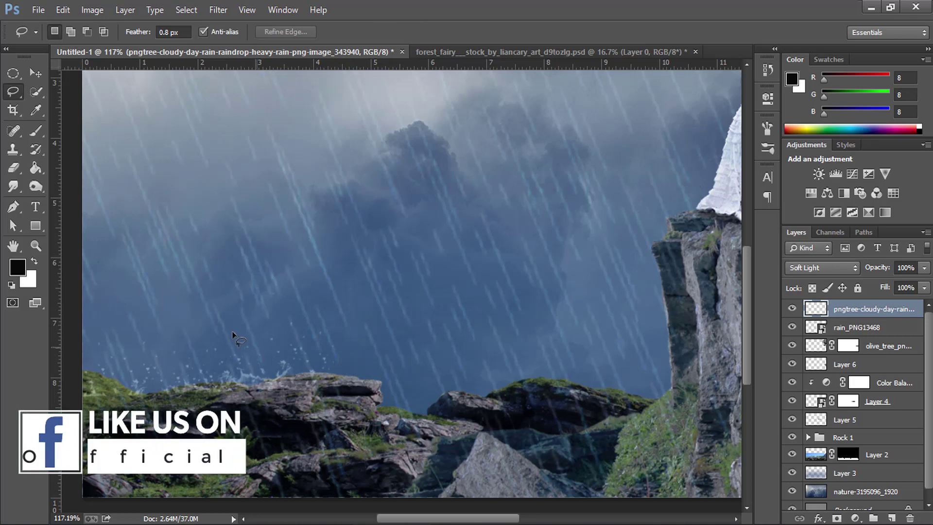
Step: Slide the splash along the left rocks with the Move tool
left_click(45, 246)
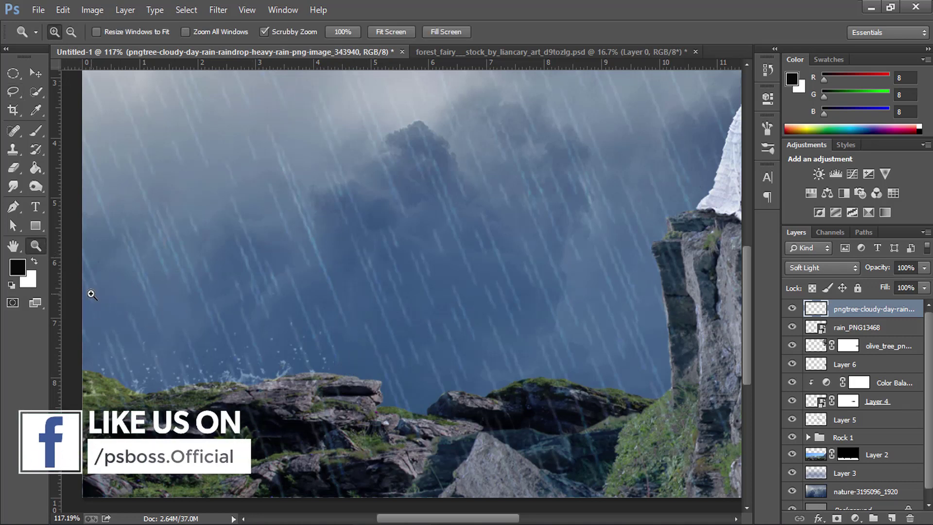
left_click(31, 73)
left_click_drag(255, 372, 385, 377)
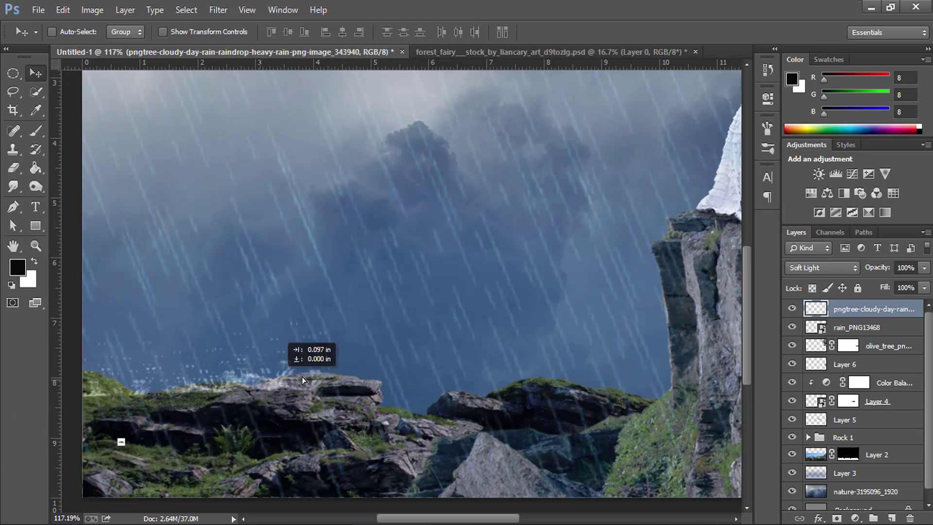
Step: Duplicate the splash layer, rotate the copy and shift it down-right
key("ctrl+j")
key("ctrl+t")
left_click_drag(523, 371, 512, 413)
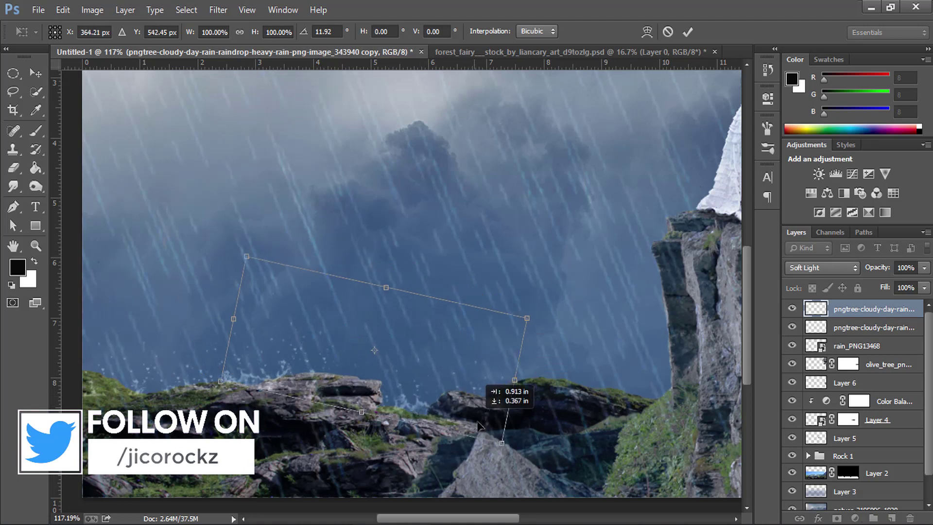
left_click_drag(421, 396, 479, 427)
key("Return")
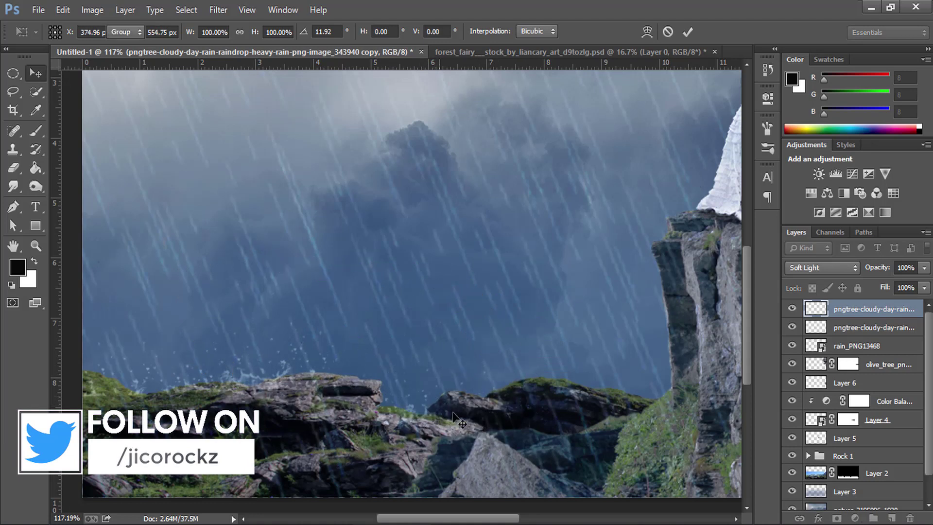
Step: Make another splash copy and tilt it along the right-hand rocks
key("ctrl+j")
left_click_drag(461, 443, 541, 377)
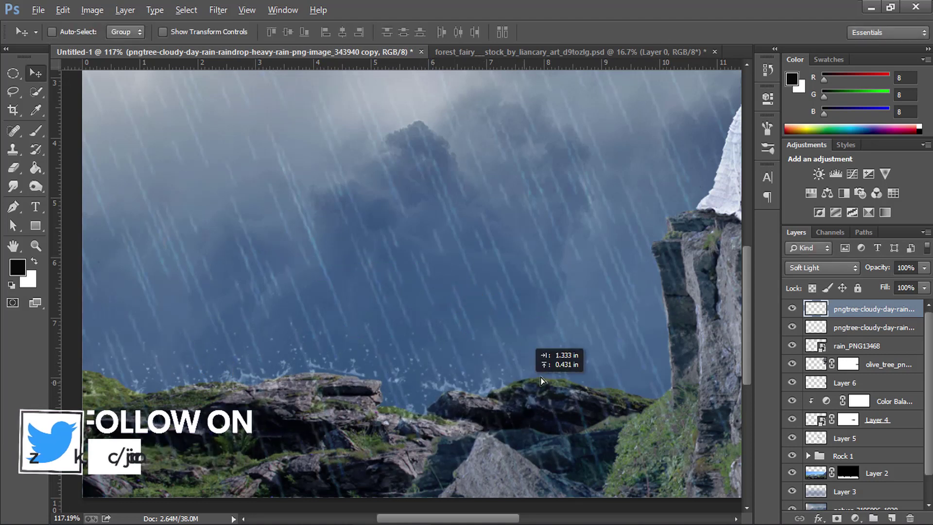
key("ctrl+t")
mouse_move(654, 360)
left_mouse_down()
mouse_move(657, 347)
mouse_move(654, 362)
left_mouse_up()
left_click_drag(556, 376, 622, 390)
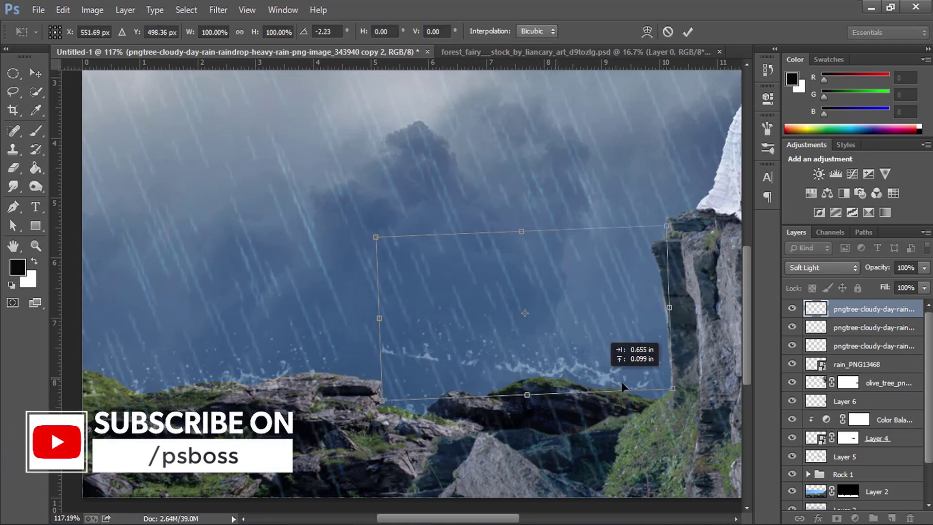
left_click_drag(719, 367, 726, 384)
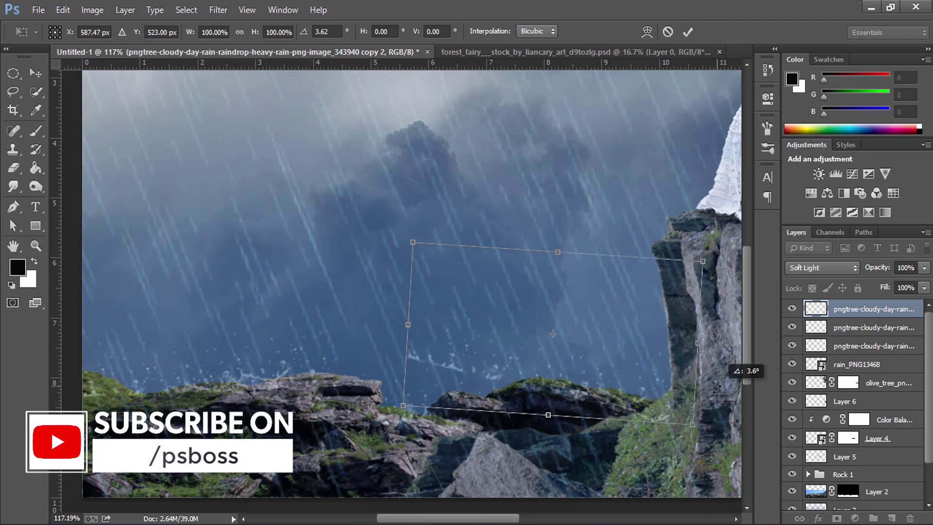
left_click_drag(666, 377, 667, 371)
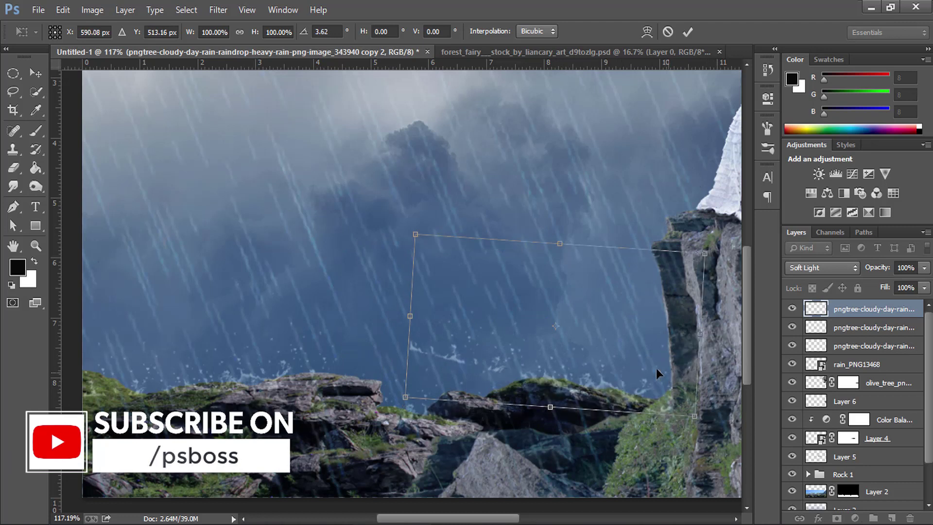
Step: Erase the stray foam in the sky and add a splash copy rotated about -20° over the rocks
left_click_drag(16, 167, 45, 166)
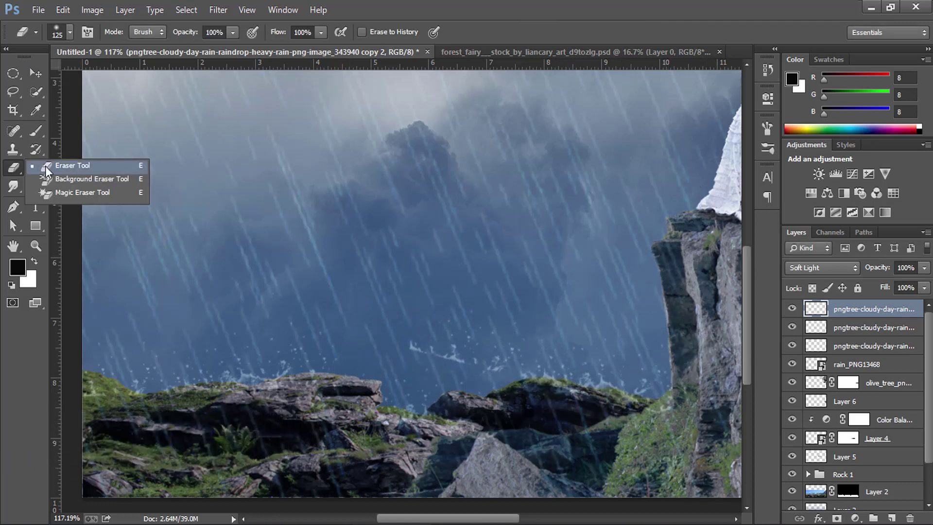
left_click_drag(406, 327, 495, 328)
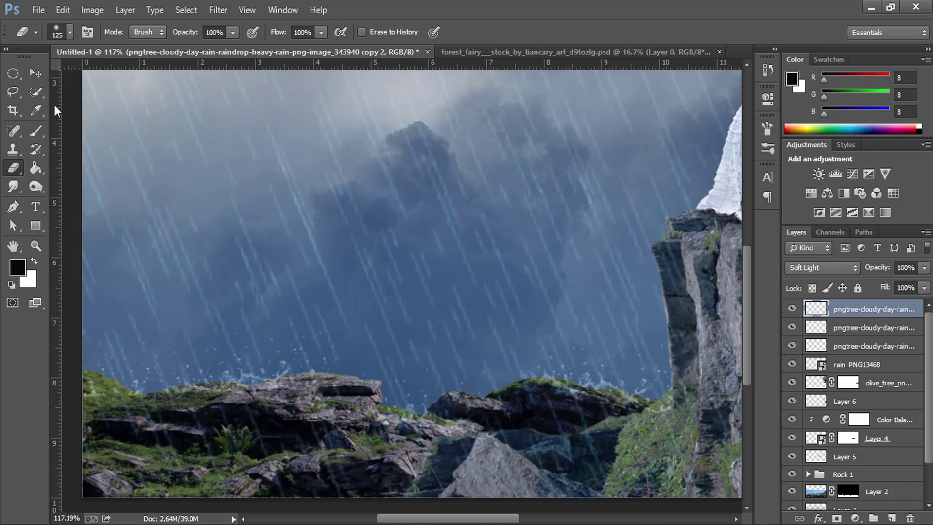
left_click(35, 72)
left_click_drag(601, 386, 360, 439)
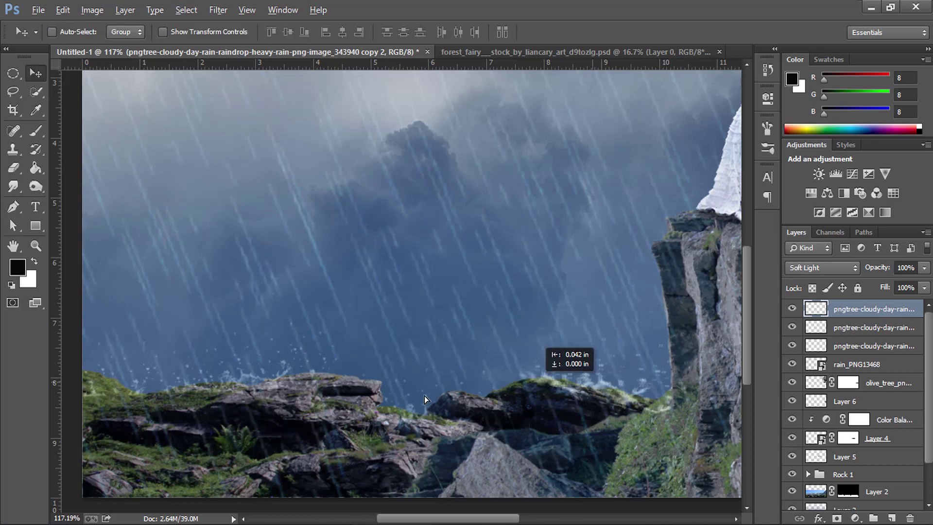
key("ctrl+t")
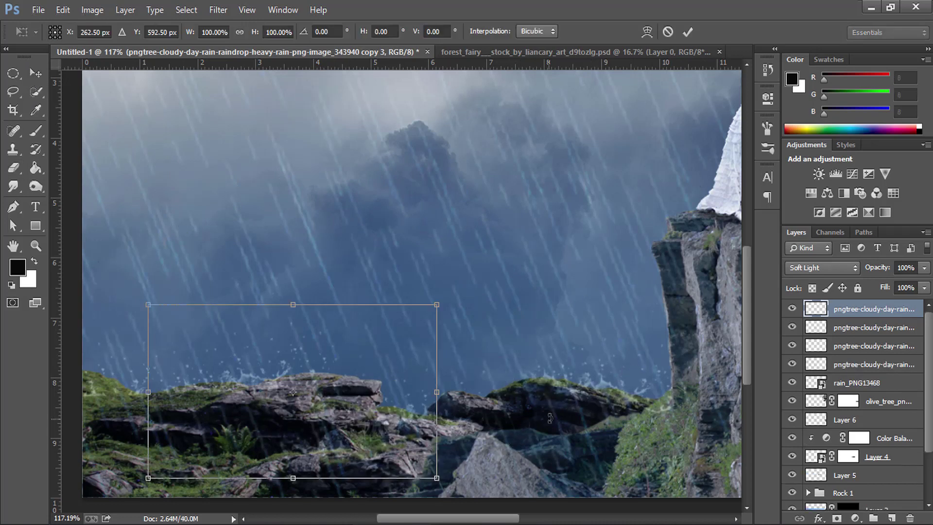
left_click_drag(539, 408, 549, 319)
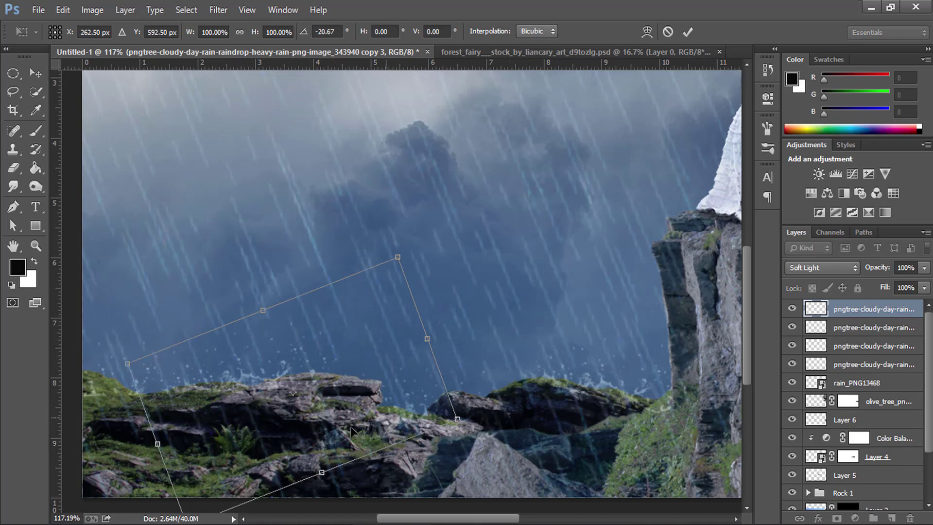
left_click_drag(351, 427, 269, 452)
key("Return")
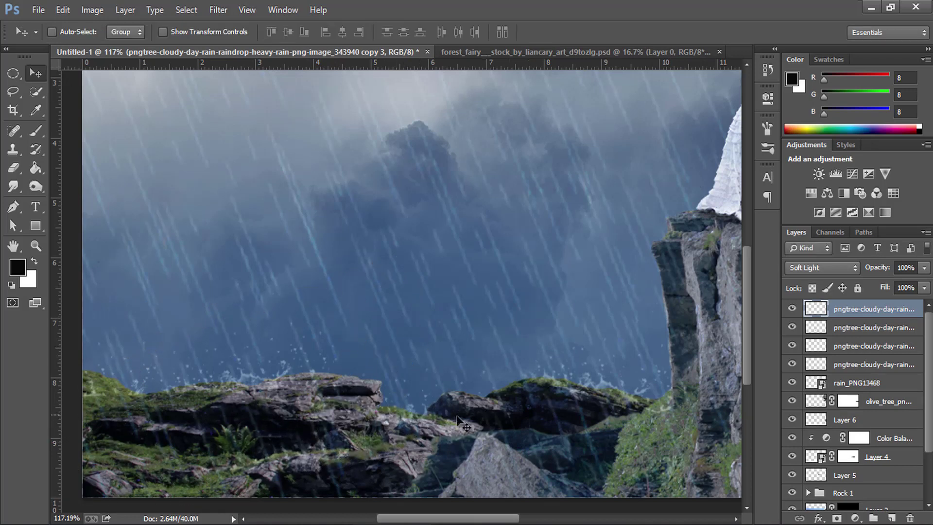
left_click_drag(510, 285, 395, 251)
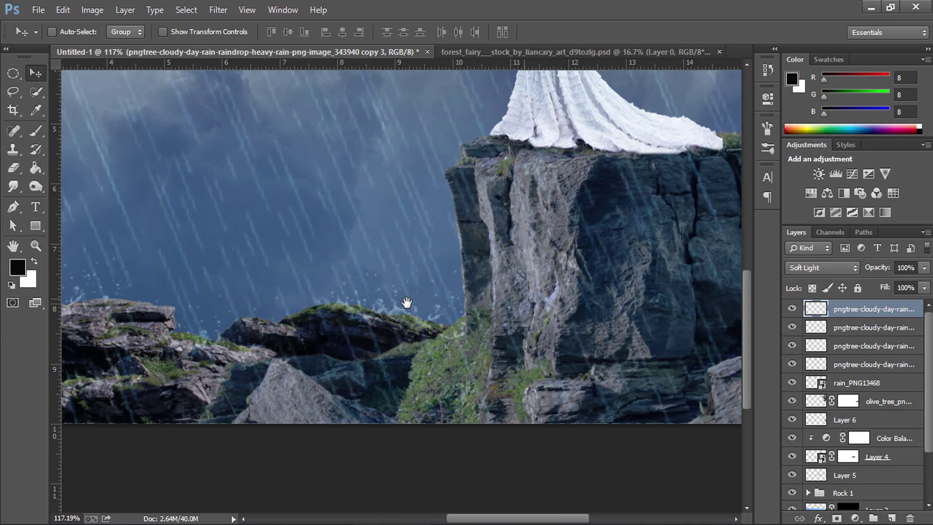
Step: Copy a rain splash onto the cliff face, tilted to match the rock slope
left_click(792, 327)
left_click(835, 327)
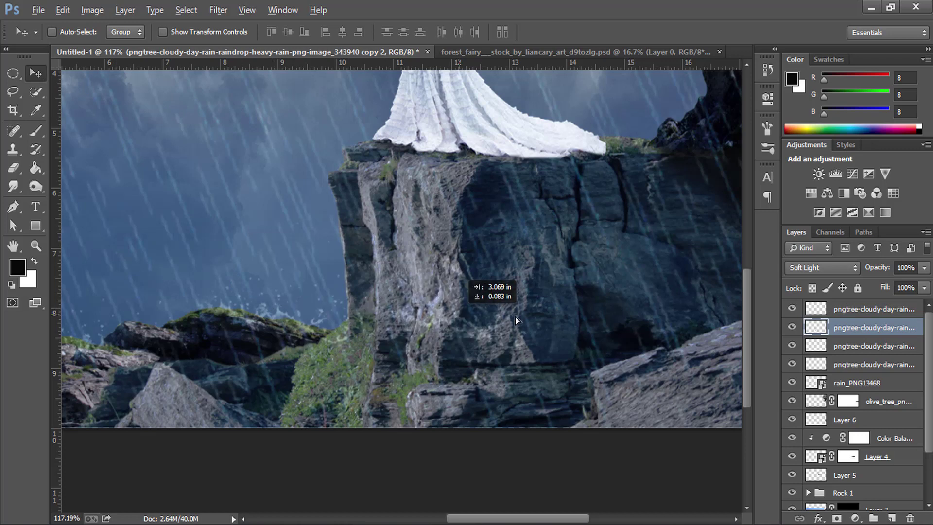
left_click_drag(276, 314, 657, 331)
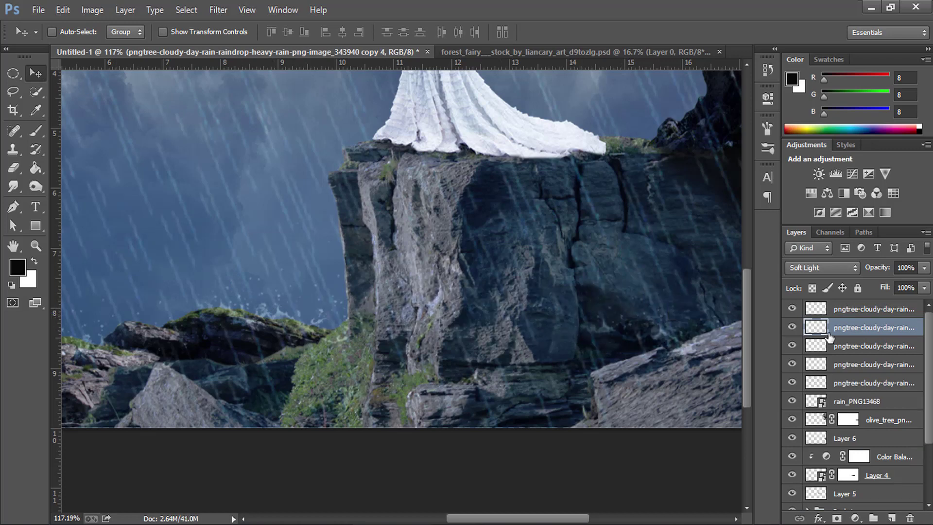
left_click(857, 309)
left_click_drag(602, 252, 379, 250)
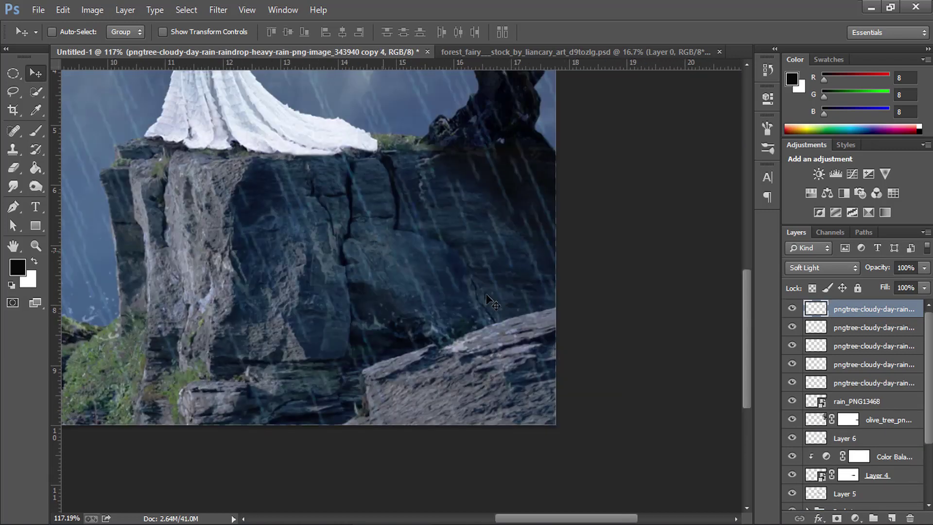
key("ctrl+t")
mouse_move(544, 289)
left_mouse_down()
mouse_move(547, 208)
mouse_move(539, 189)
left_mouse_up()
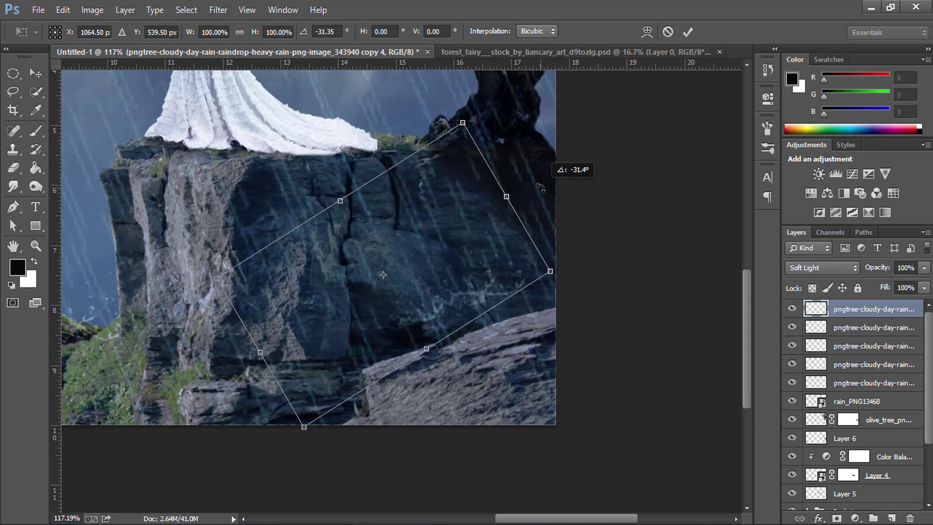
mouse_move(451, 304)
left_mouse_down()
mouse_move(457, 336)
mouse_move(443, 335)
left_mouse_up()
left_click_drag(527, 260, 531, 269)
left_click_drag(384, 330, 382, 330)
key("Return")
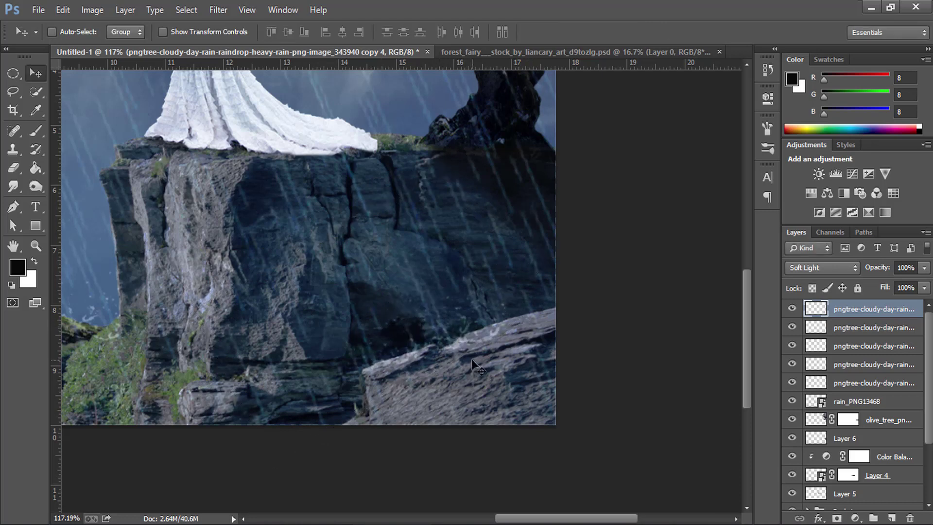
mouse_move(455, 350)
left_mouse_down()
mouse_move(543, 317)
mouse_move(509, 349)
left_mouse_up()
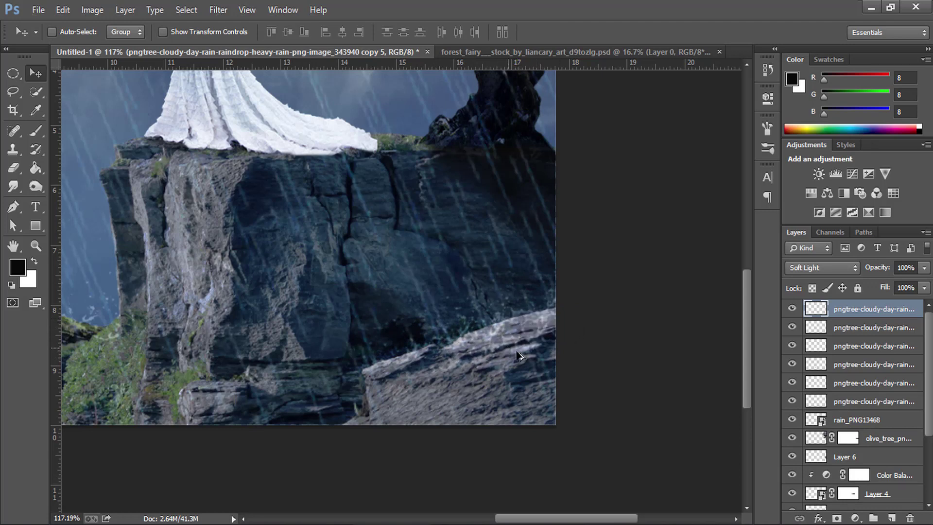
Step: Add a splash copy along the ledge under the dress, rotated about 13.9°
left_click_drag(514, 352, 320, 140)
left_click_drag(333, 198, 336, 328)
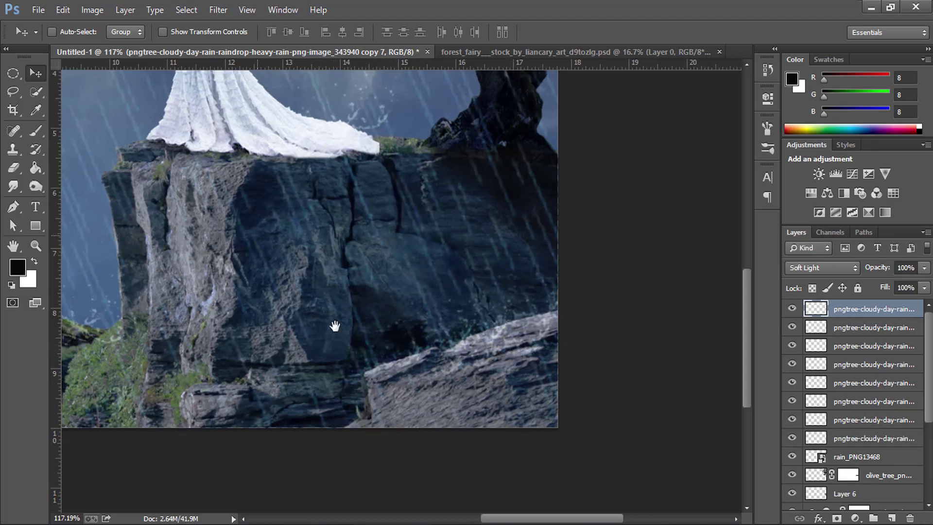
key("ctrl+t")
left_click_drag(538, 129, 534, 265)
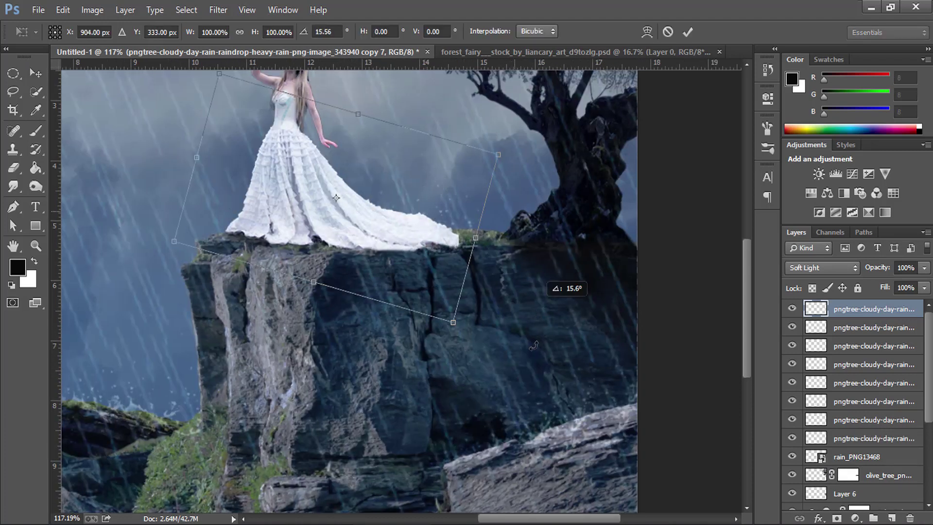
mouse_move(368, 189)
left_mouse_down()
mouse_move(385, 220)
mouse_move(296, 254)
left_mouse_up()
left_click_drag(530, 199, 510, 102)
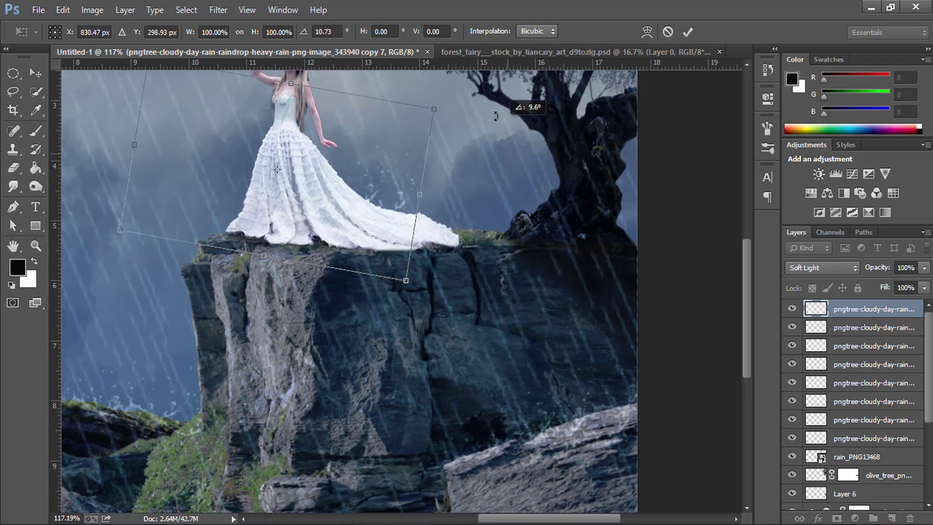
left_click_drag(319, 184, 275, 235)
left_click_drag(466, 195, 465, 233)
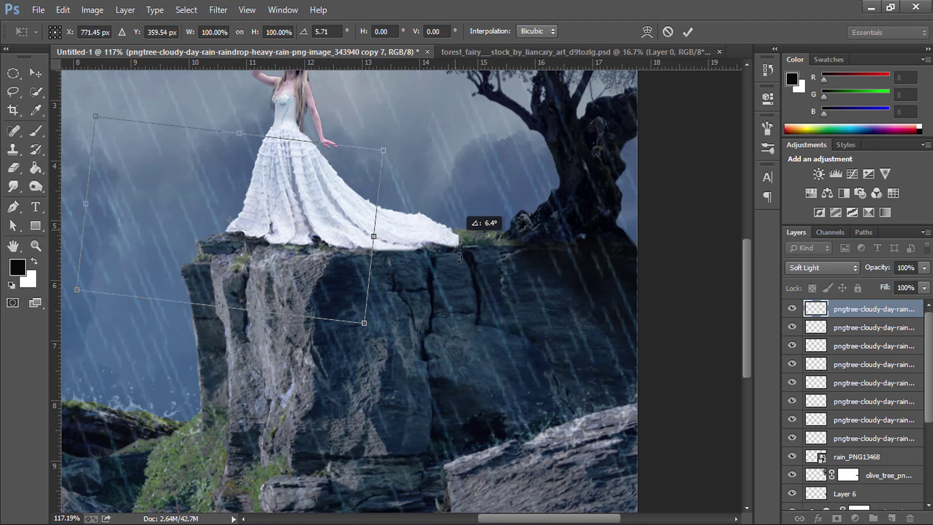
left_click_drag(291, 233, 310, 247)
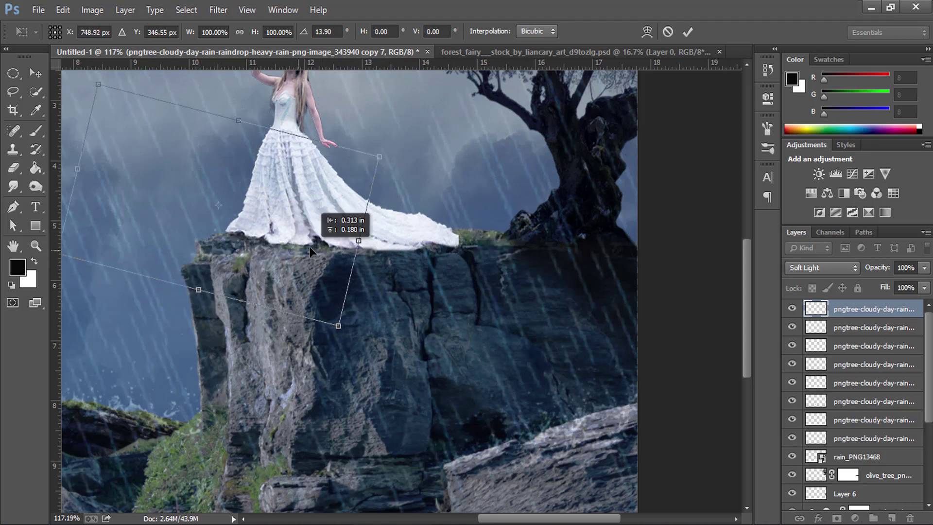
left_click_drag(310, 247, 307, 246)
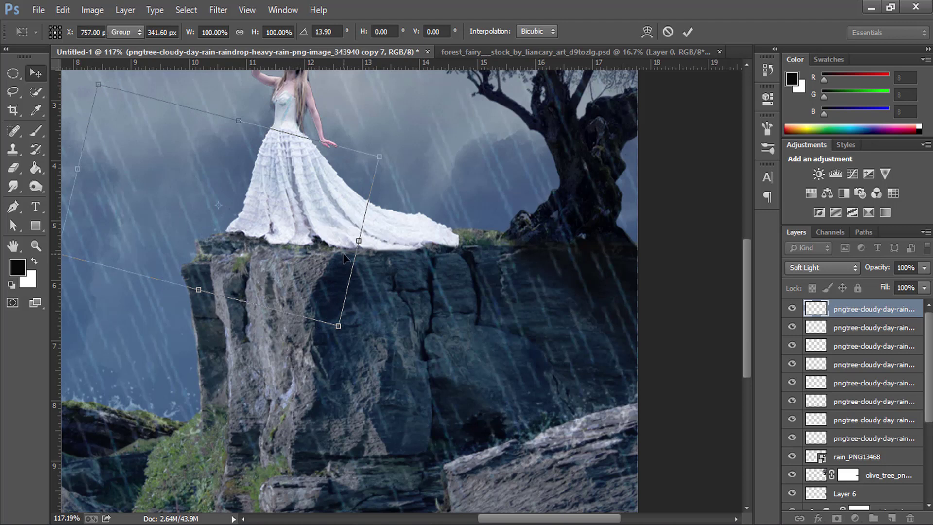
key("Return")
Step: Zoom out to see the whole figure
left_click(44, 245)
mouse_move(442, 350)
left_mouse_down()
mouse_move(392, 312)
mouse_move(459, 339)
left_mouse_up()
left_click_drag(358, 221, 335, 228)
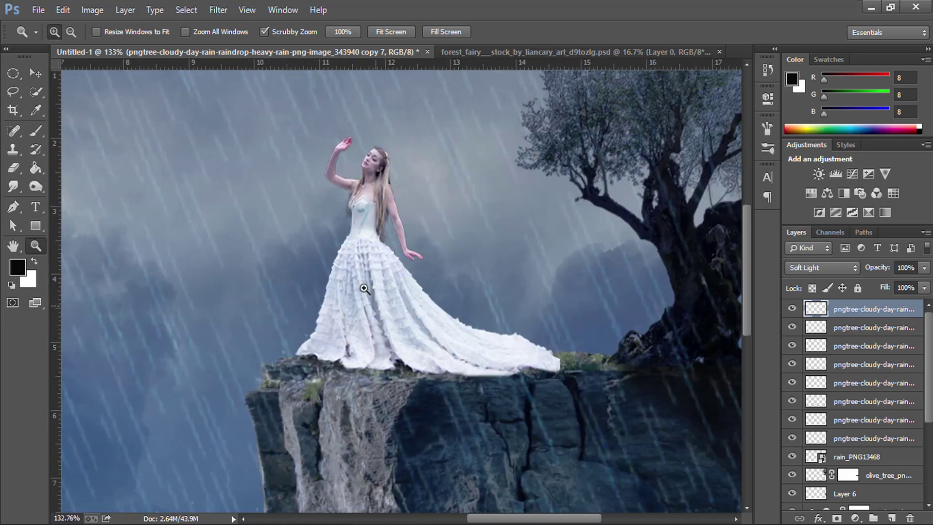
Step: Place a splash copy at the raised hand, scaled to about 24% and rotated about -62°
left_click_drag(340, 292, 385, 356)
key("v")
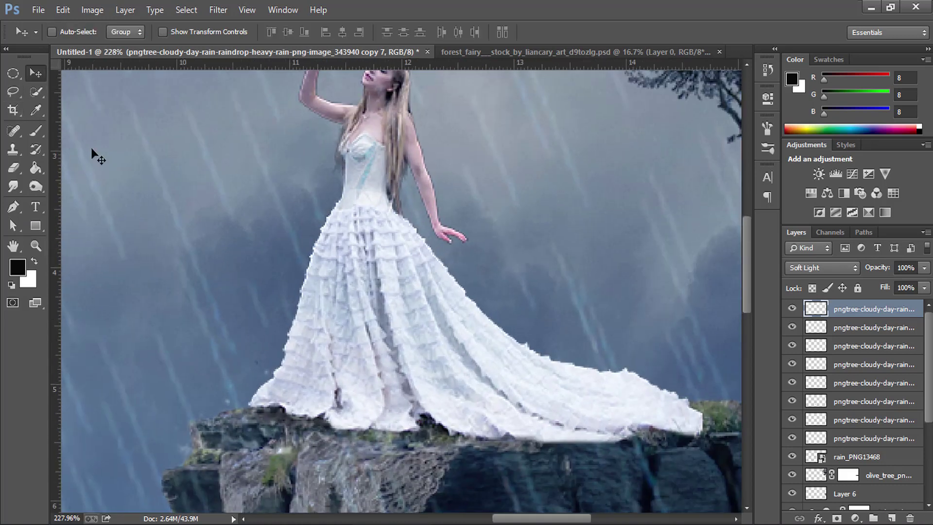
left_click_drag(346, 457, 273, 238)
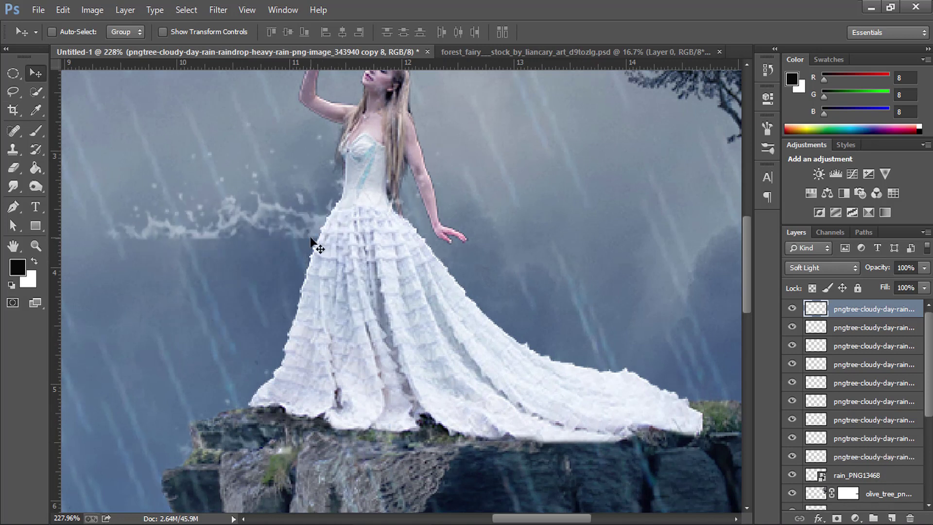
key("ctrl+t")
mouse_move(438, 243)
left_mouse_down()
mouse_move(311, 148)
mouse_move(281, 53)
mouse_move(245, 183)
mouse_move(198, 161)
mouse_move(275, 217)
mouse_move(265, 228)
left_mouse_up()
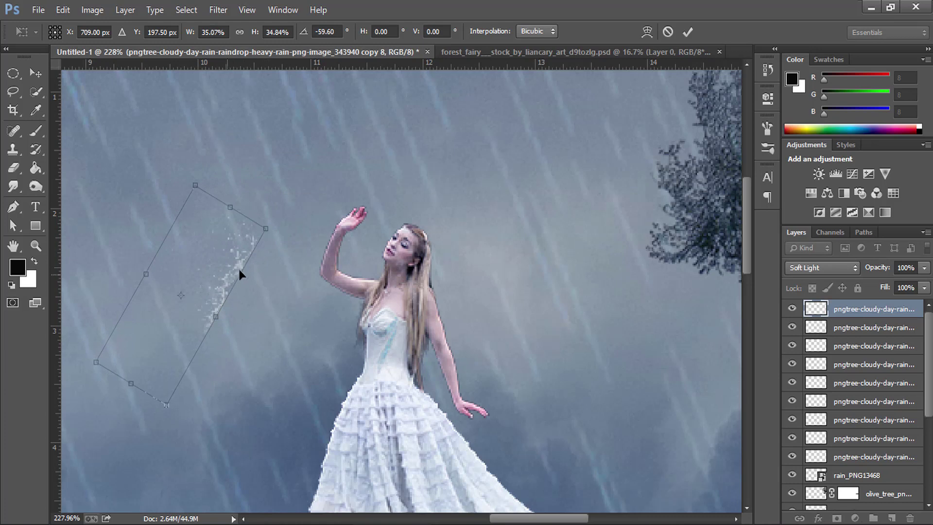
left_click_drag(239, 274, 331, 233)
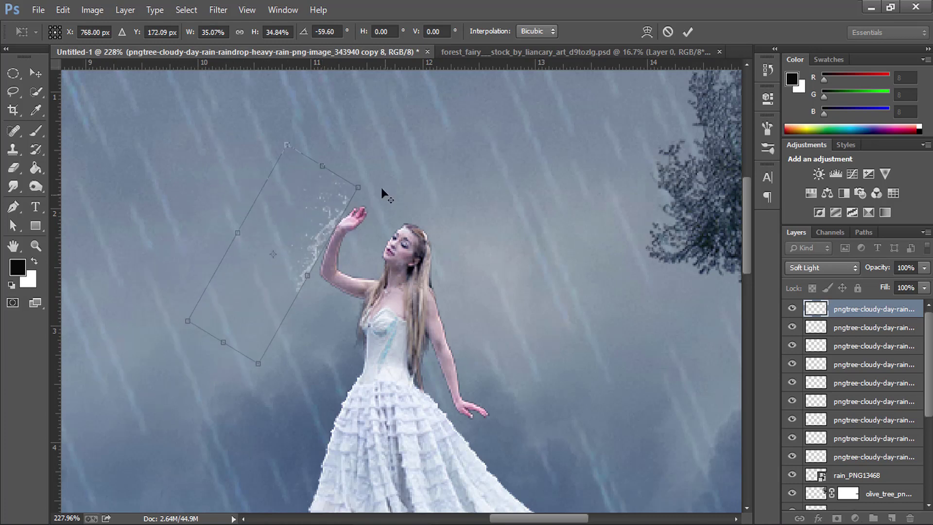
left_click_drag(360, 185, 333, 211)
left_click_drag(302, 247, 321, 250)
left_click_drag(428, 204, 436, 198)
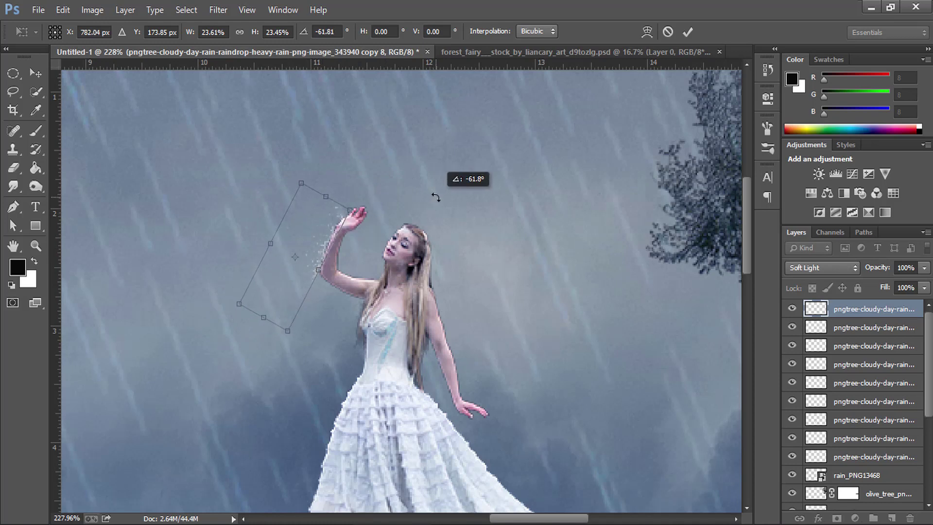
key("Return")
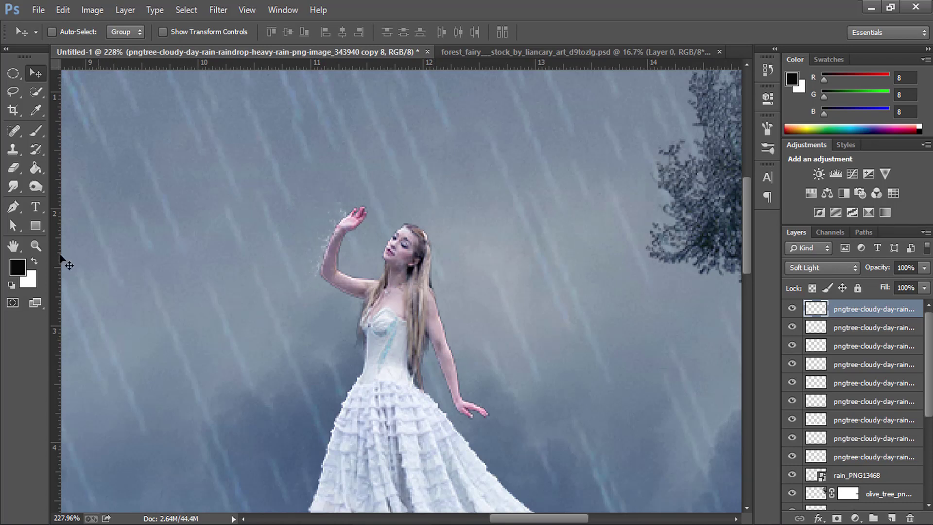
left_click(36, 245)
Step: Zoom in on the raised arm, switch to a smaller Eraser brush, and fit the image on screen
left_click(334, 269)
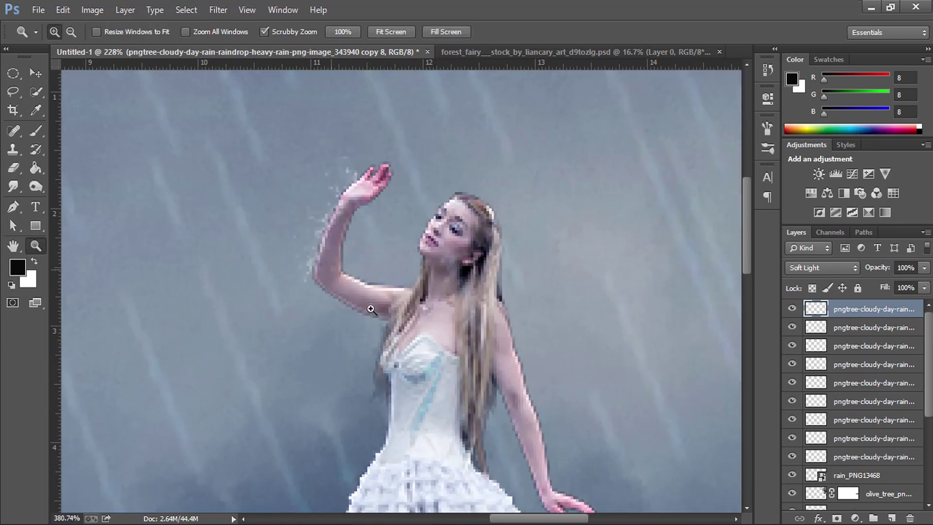
left_click(13, 168)
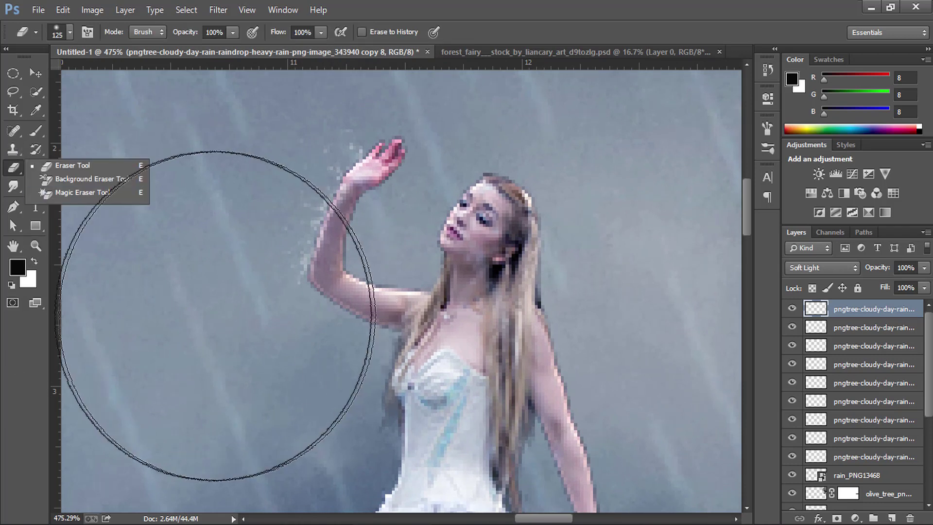
key("bracketleft")
key("bracketleft")
key("bracketleft")
key("bracketleft")
key("bracketleft")
key("bracketleft")
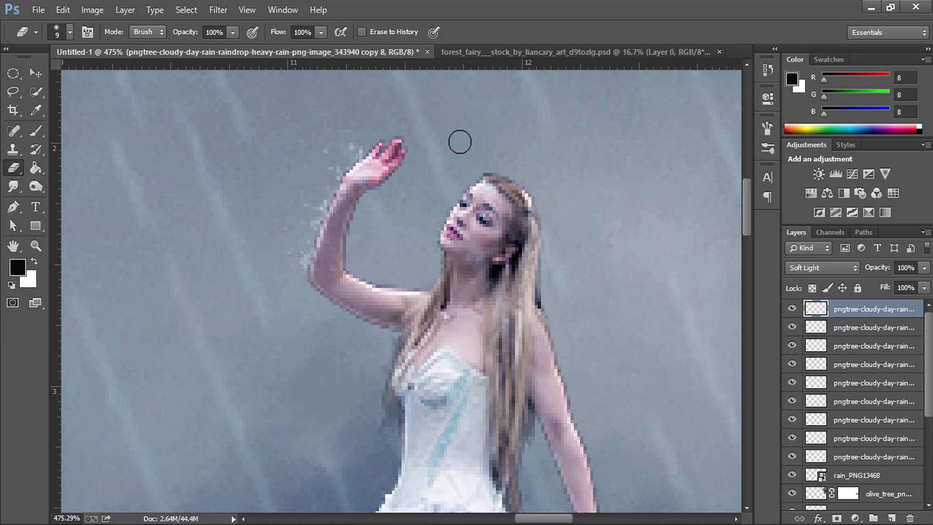
key("ctrl+0")
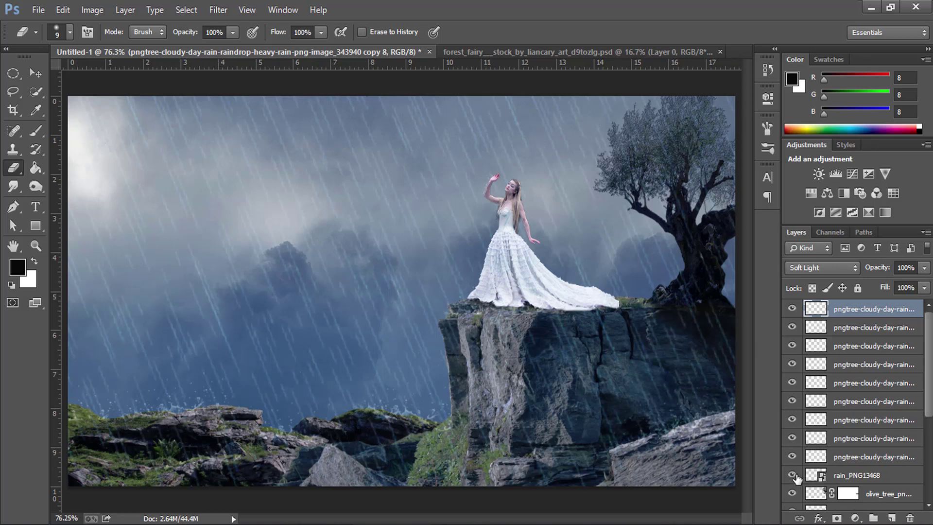
Step: Group all the pngtree rain layers together and toggle the group to check its effect
left_click(870, 459)
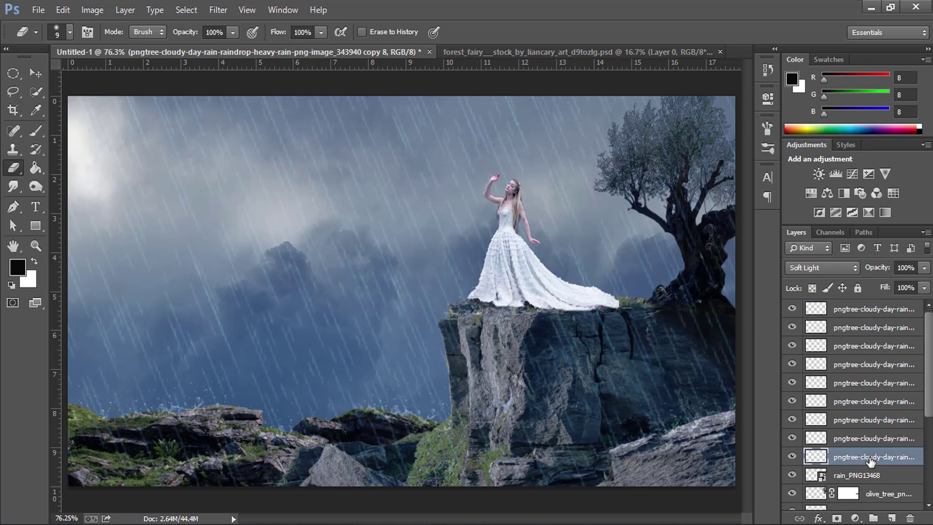
left_click(881, 311, "ctrl")
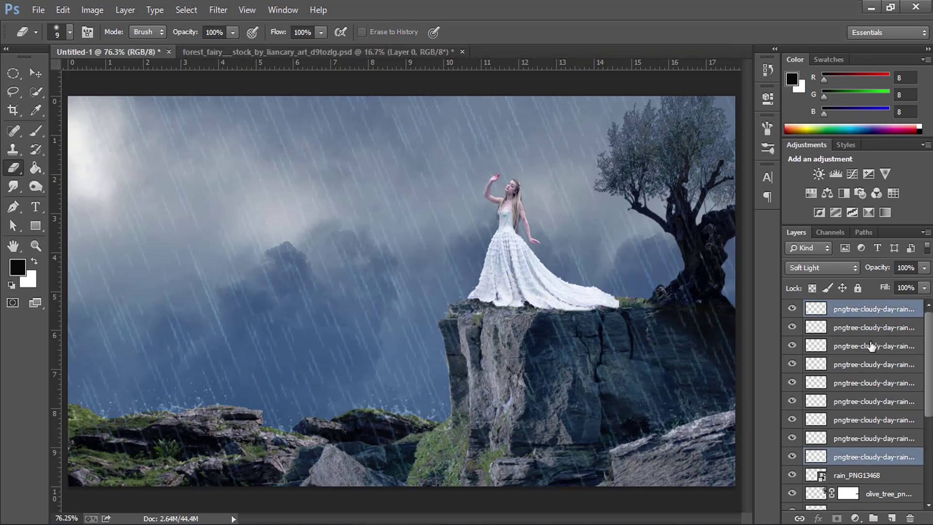
left_click(879, 456)
left_click(877, 316, "shift")
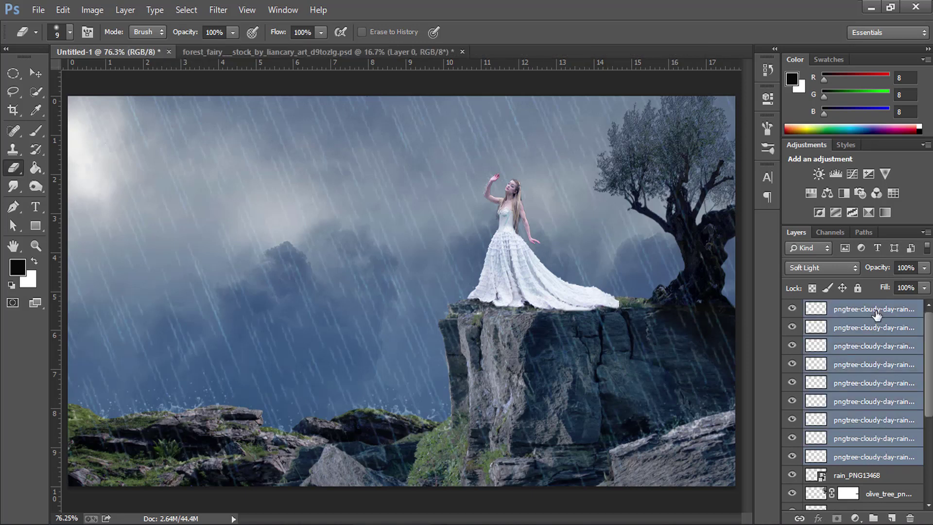
key("ctrl+g")
left_click(792, 308)
left_click(792, 308)
left_click(792, 308)
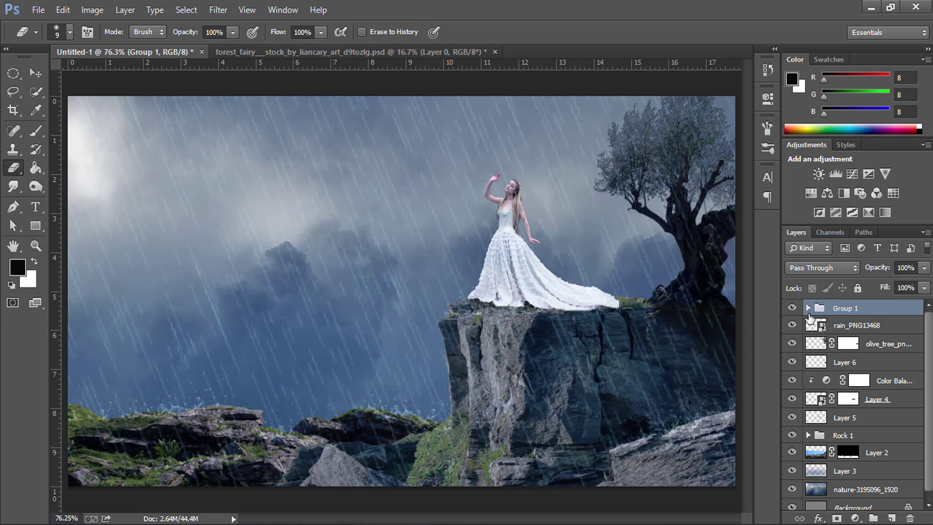
Step: Rename Group 1 to 'Rain Drop'
double_click(844, 308)
type("Rain Drop")
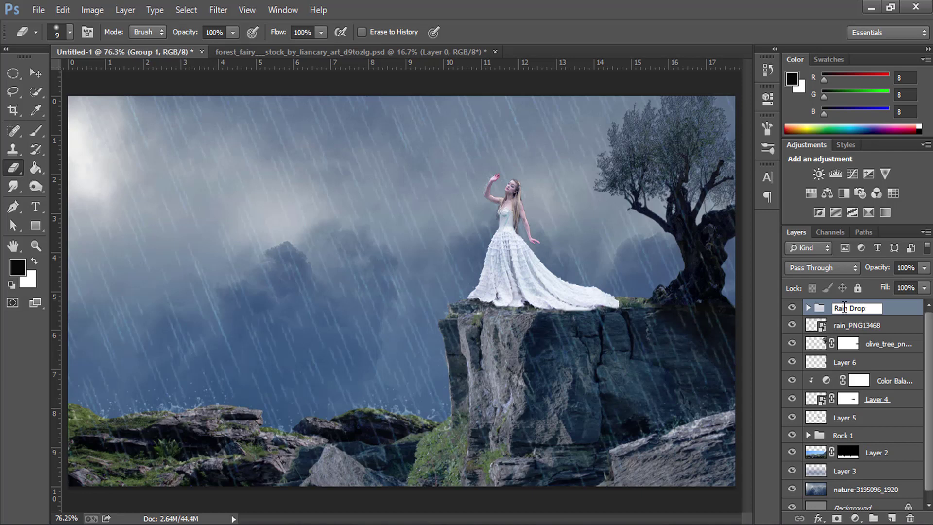
key("Return")
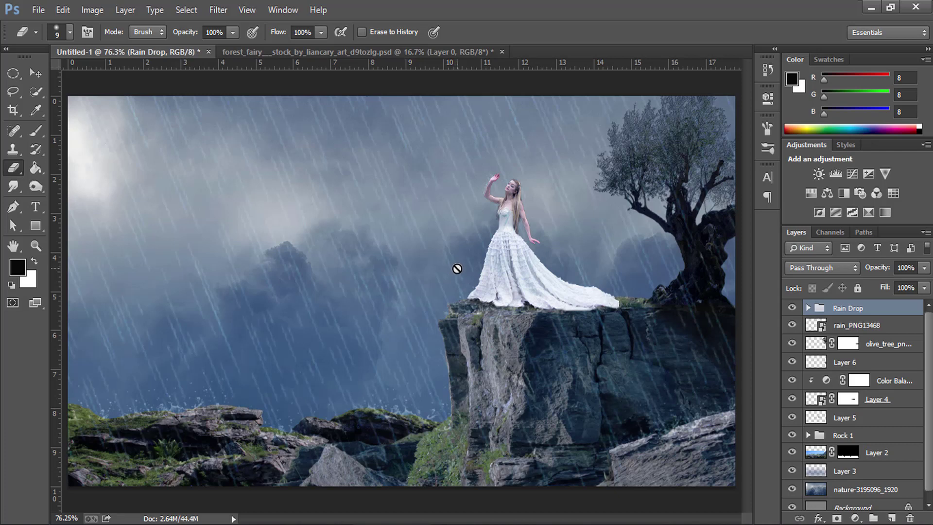
left_click(35, 82)
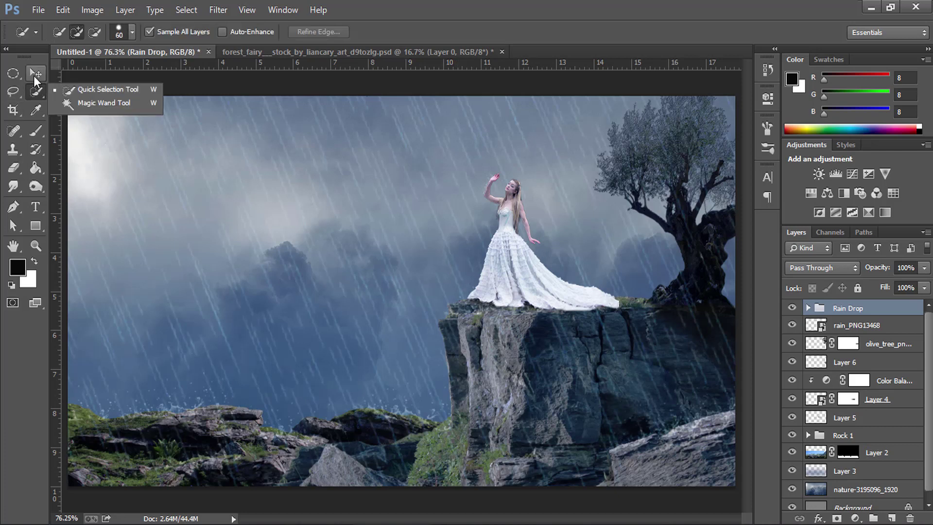
Step: Import the thunder lightning image onto the canvas and scale it up to about 258%
left_click(34, 76)
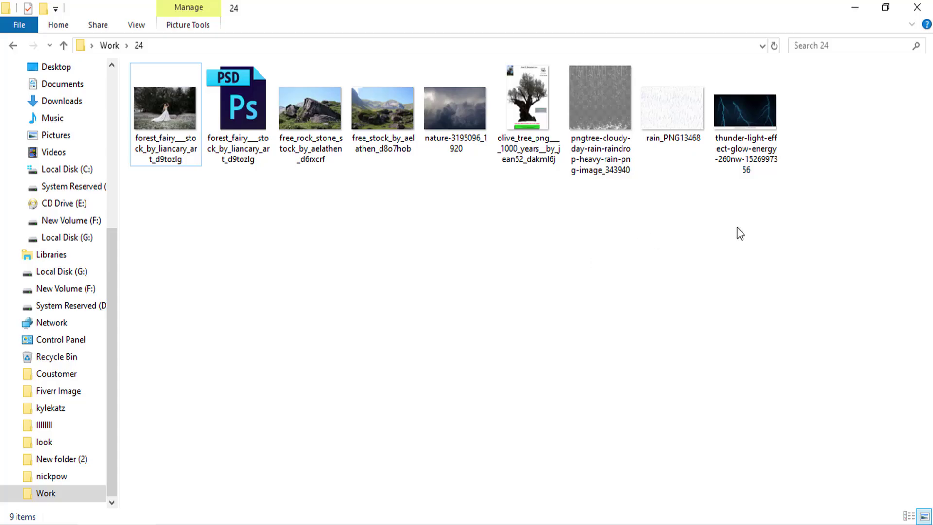
left_click_drag(746, 117, 362, 524)
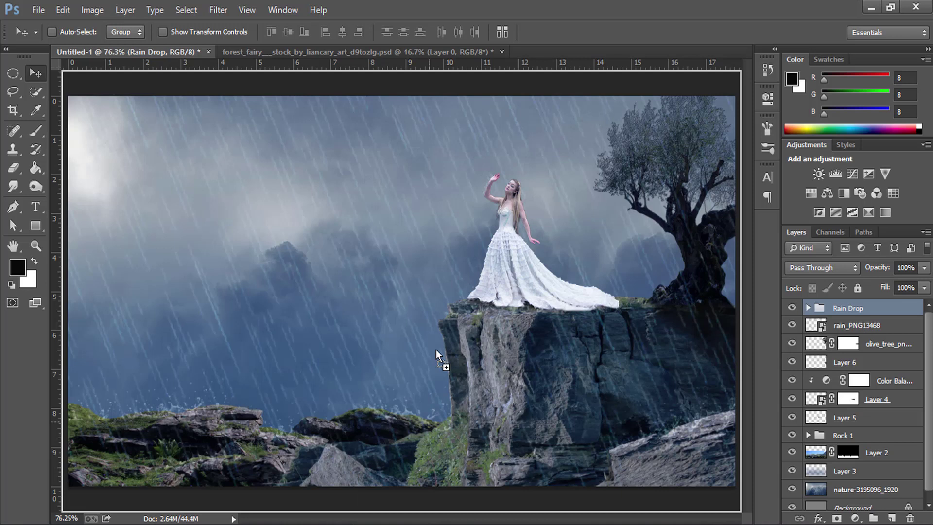
left_click_drag(362, 524, 436, 328)
left_click_drag(503, 346, 719, 473)
mouse_move(549, 328)
left_mouse_down()
mouse_move(419, 252)
mouse_move(451, 222)
left_mouse_up()
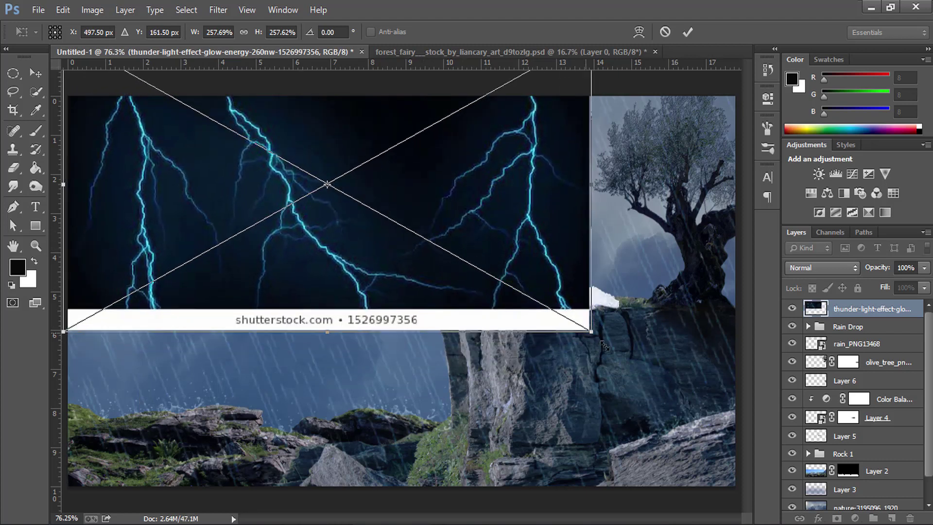
Step: Scale the lightning to about 320% over the upper sky, commit it, and set blend mode to Screen
left_click_drag(587, 329, 650, 367)
left_click_drag(554, 217, 558, 212)
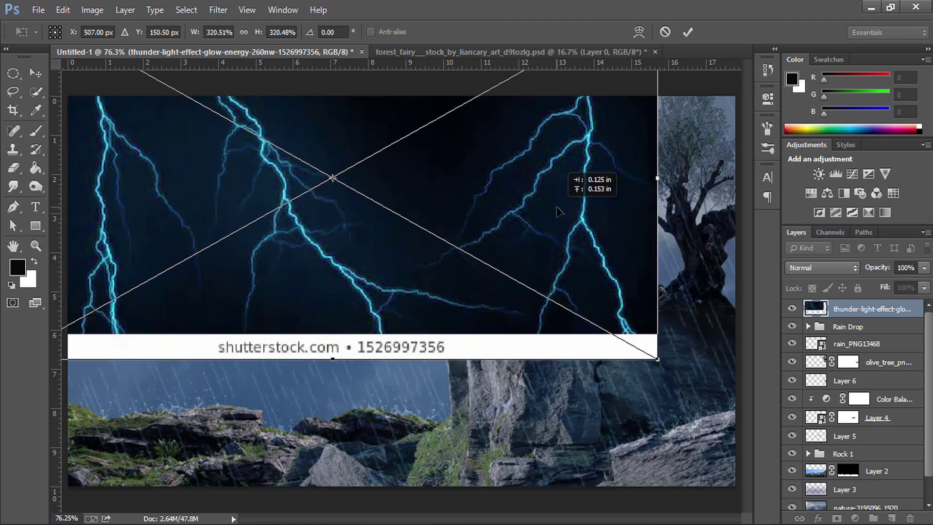
key("Return")
left_click(809, 268)
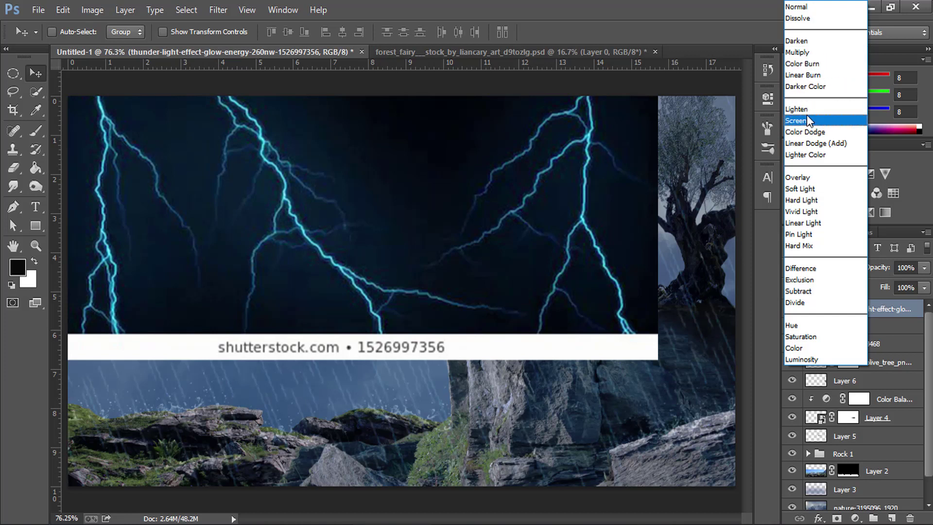
left_click(807, 116)
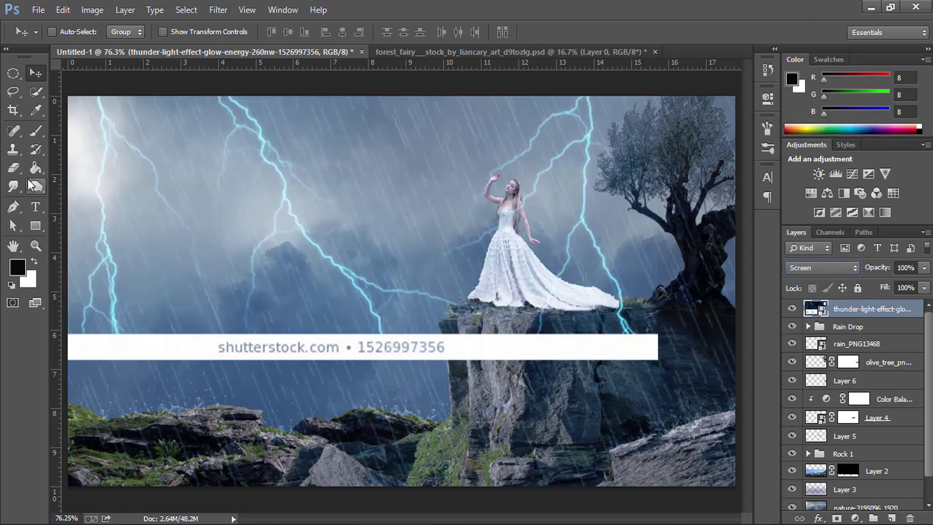
Step: Move the lightning layer above Layer 3, rasterize it, and add a white layer mask
left_click_drag(15, 171, 84, 167)
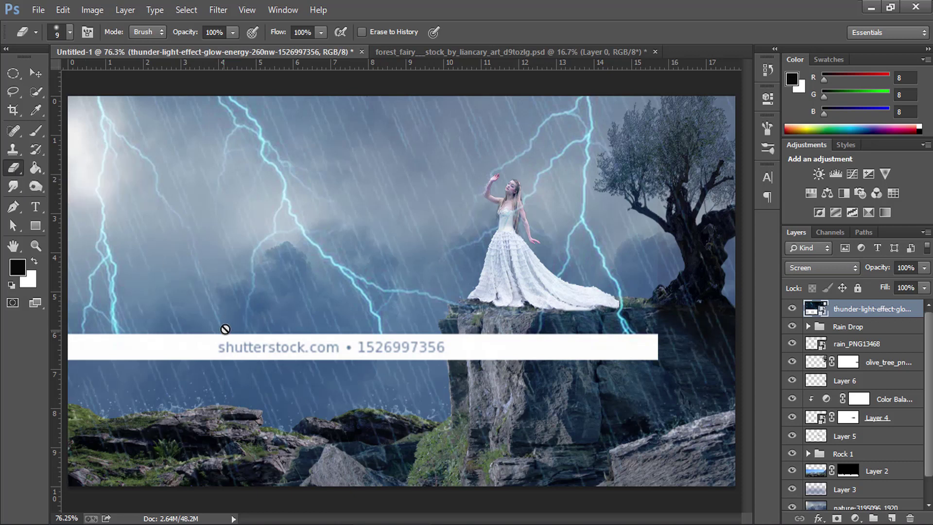
left_click_drag(854, 311, 873, 484)
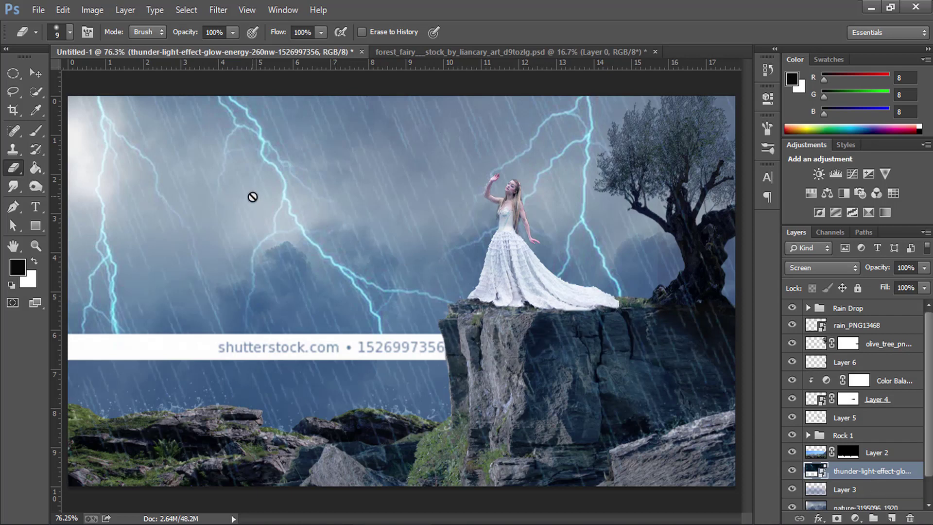
right_click(923, 479)
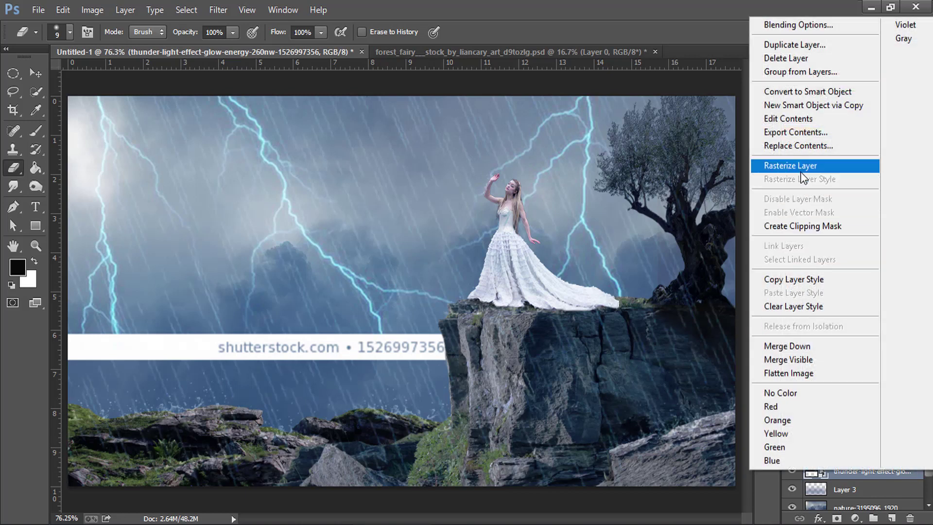
left_click(800, 171)
right_click(12, 168)
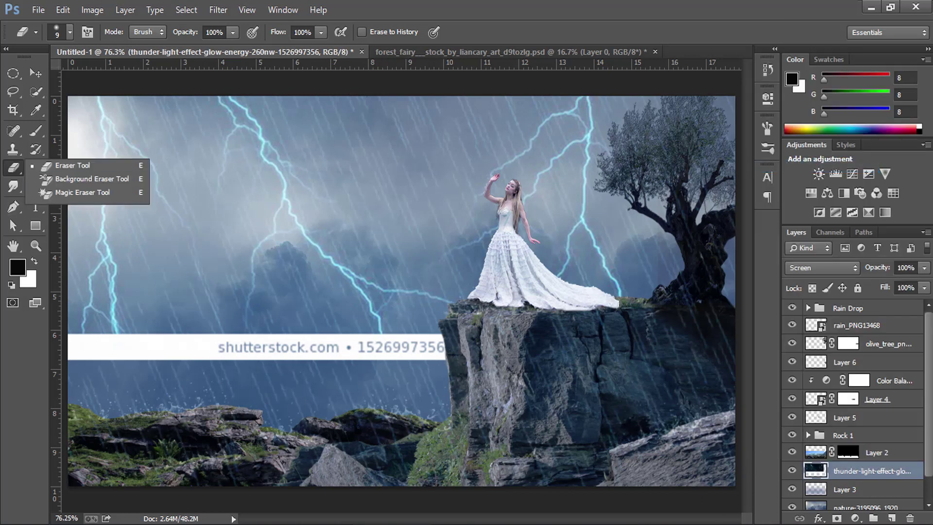
left_click(837, 518)
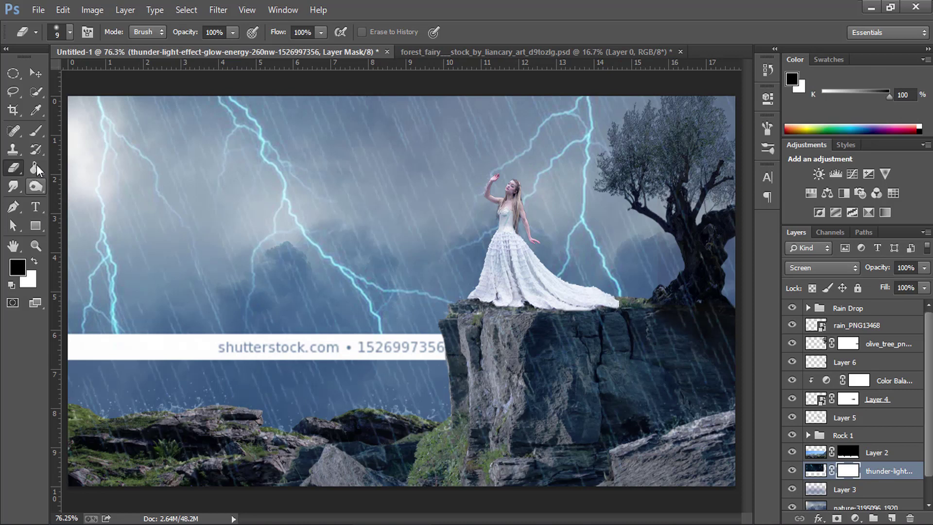
Step: Paint black on the lightning mask with a size-175 brush to hide the watermark and cliff lightning
right_click(34, 129)
left_click(77, 127)
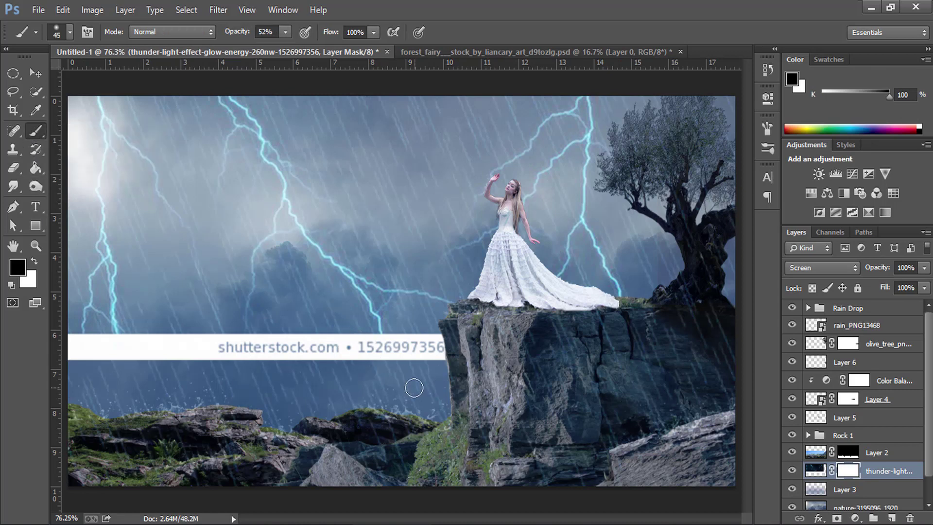
key("bracketright")
key("bracketright")
key("bracketright")
mouse_move(246, 380)
left_mouse_down()
mouse_move(345, 382)
mouse_move(250, 312)
left_mouse_up()
left_click_drag(231, 31, 262, 32)
left_click_drag(255, 325, 333, 358)
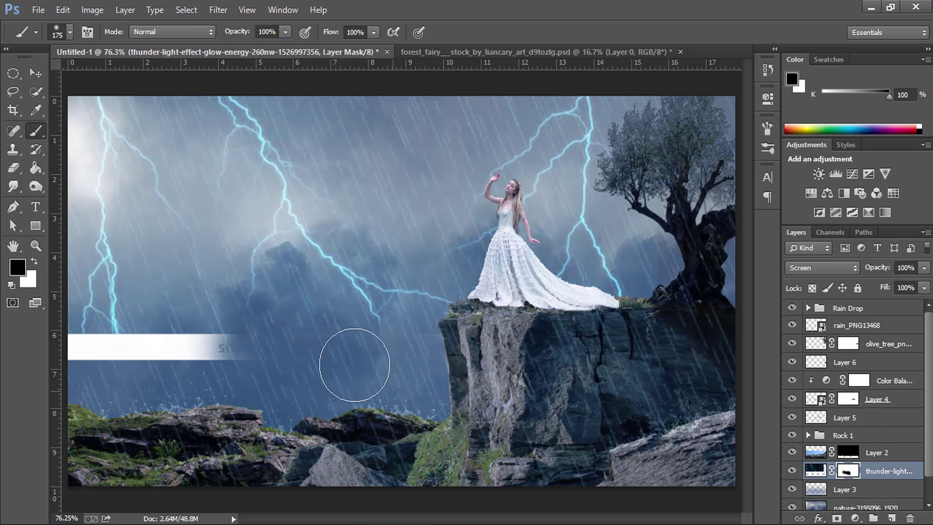
left_click_drag(619, 365, 602, 386)
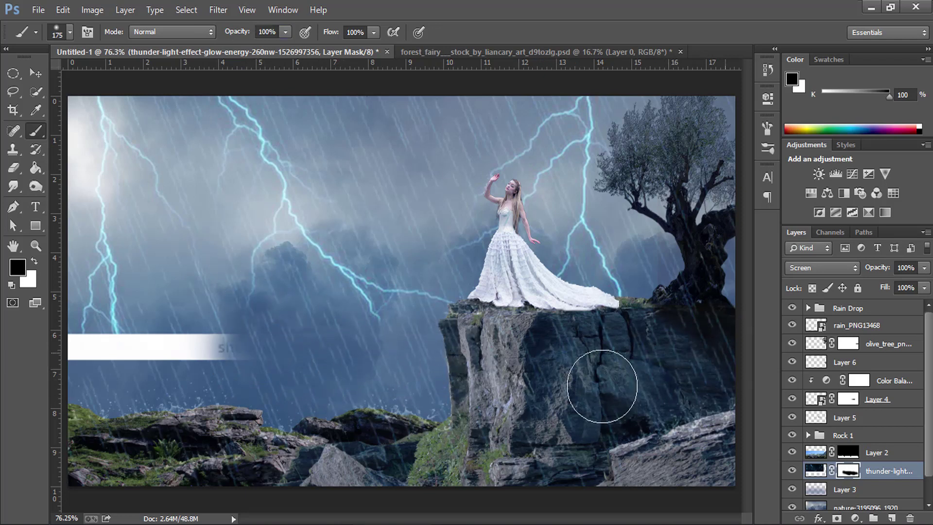
mouse_move(244, 358)
left_mouse_down()
mouse_move(187, 375)
mouse_move(192, 355)
mouse_move(97, 336)
mouse_move(93, 369)
left_mouse_up()
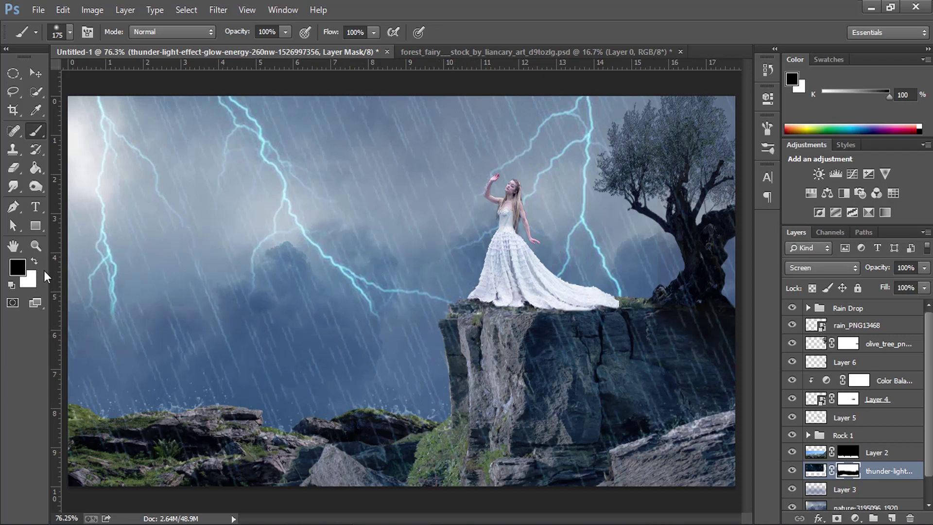
Step: Lower the lightning layer's opacity to 61%, checking the whole composite
key("z")
left_click_drag(193, 270, 329, 282)
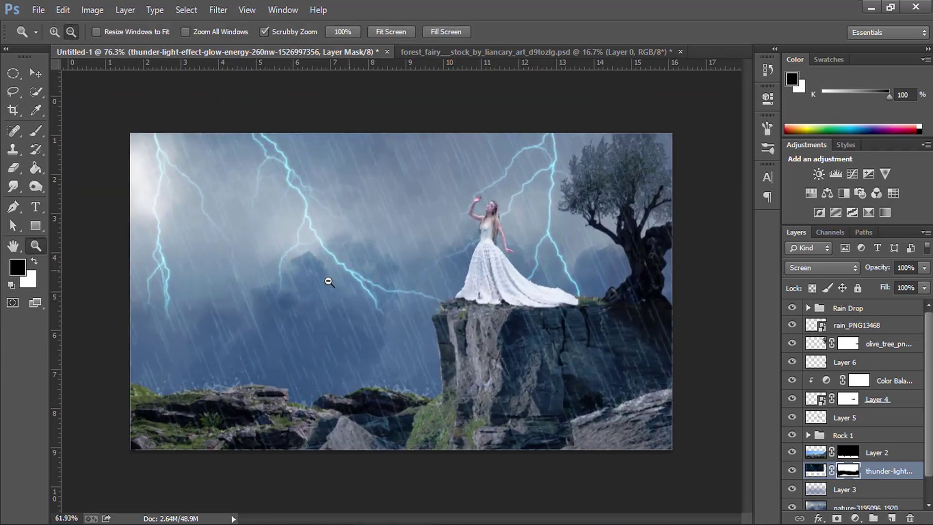
left_click_drag(887, 270, 859, 268)
key("Return")
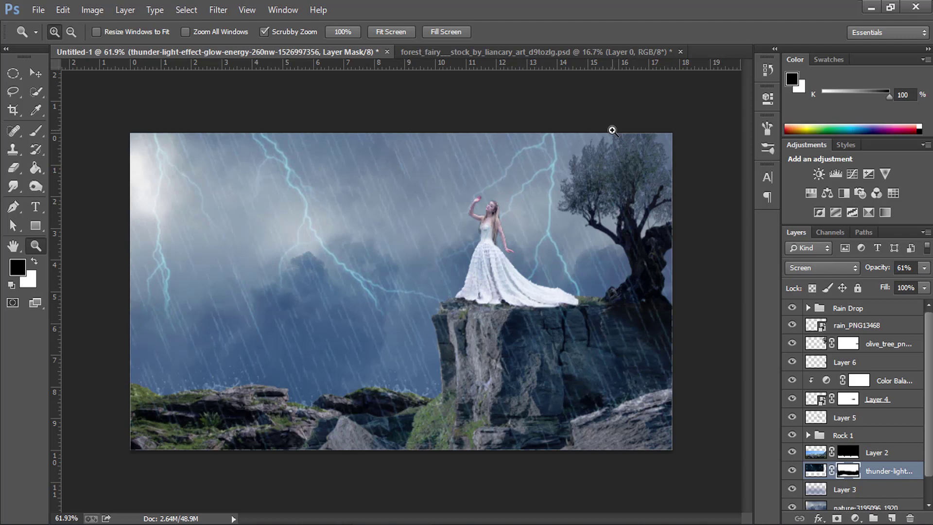
left_click(612, 130)
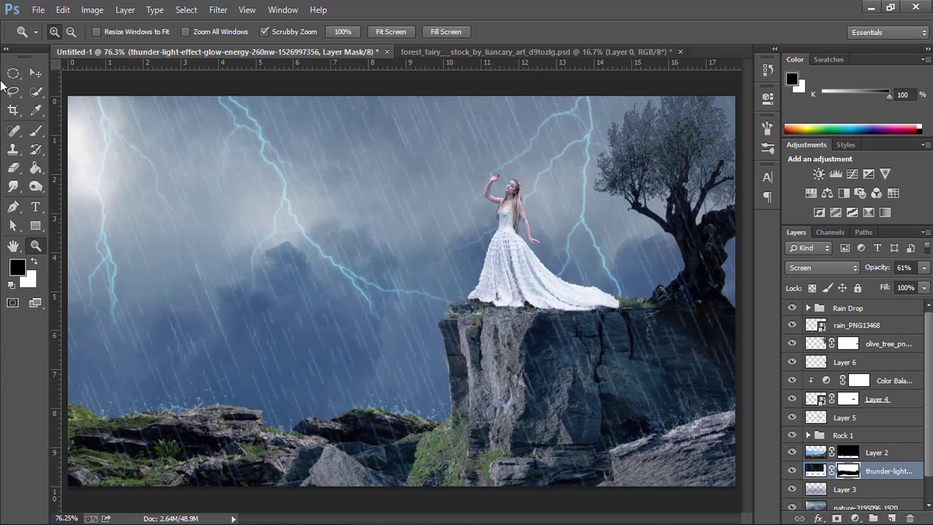
left_click(37, 74)
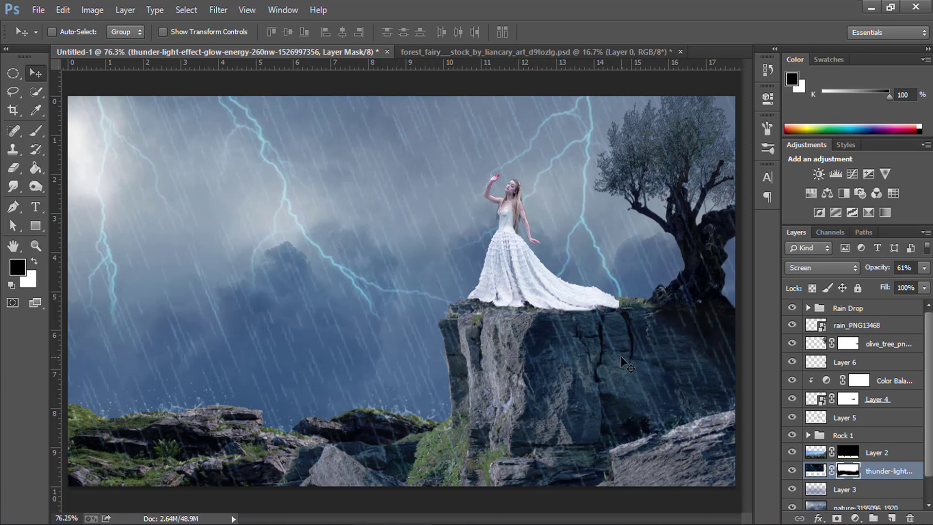
left_click(876, 309)
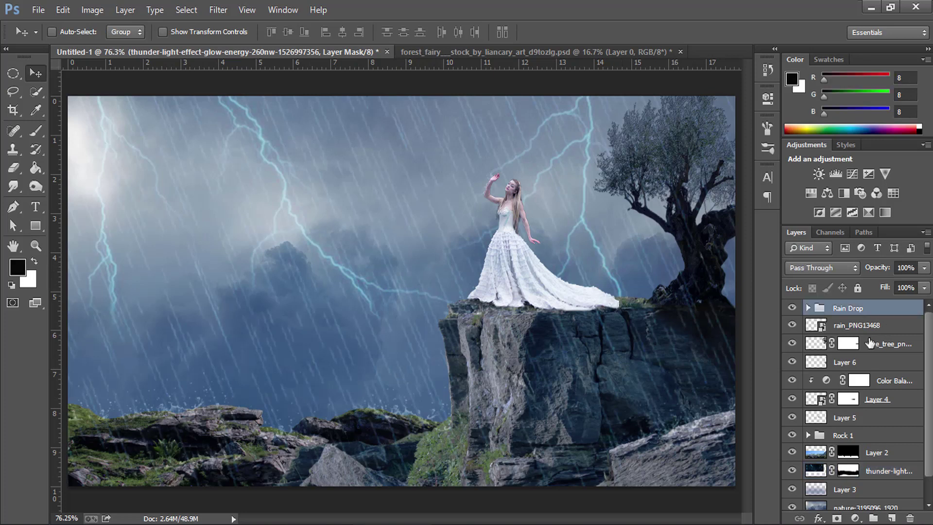
Step: Add Layer 7 and stamp the merged composite onto it with Apply Image
left_click(891, 518)
left_click(92, 10)
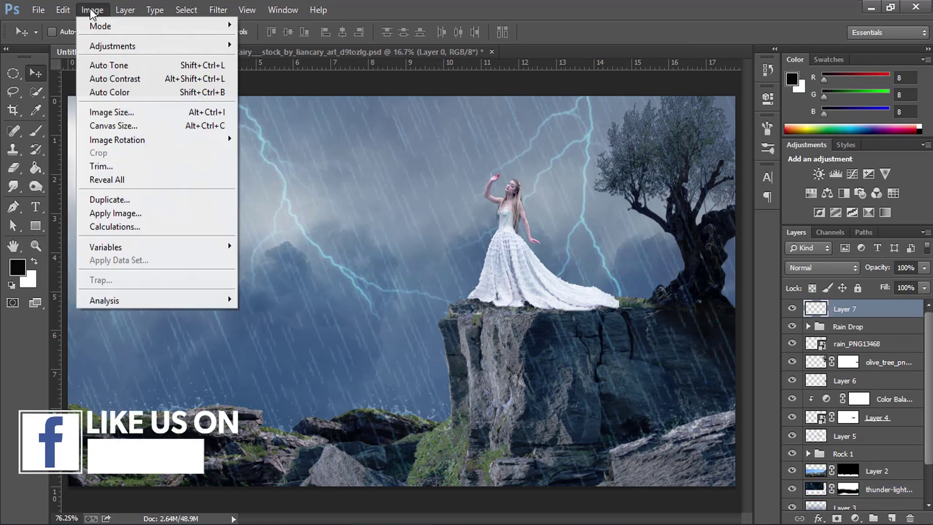
left_click(132, 214)
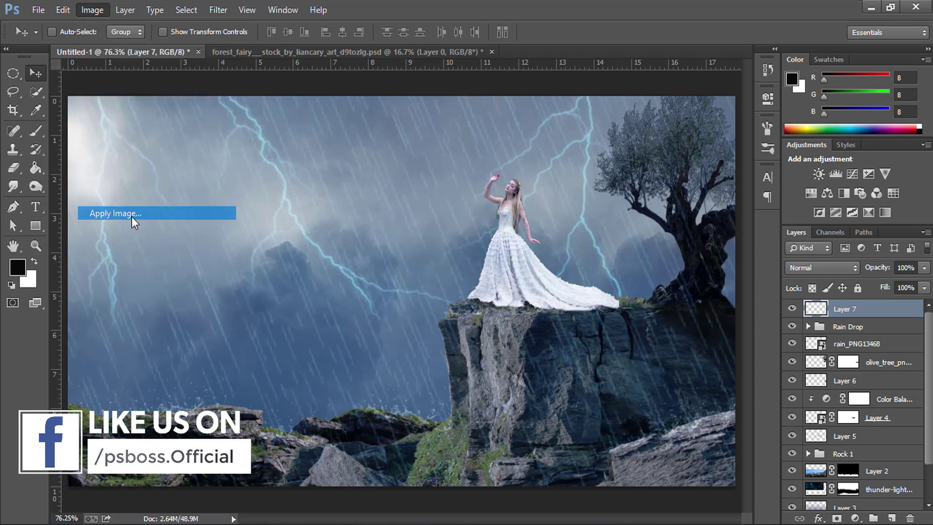
left_click(586, 144)
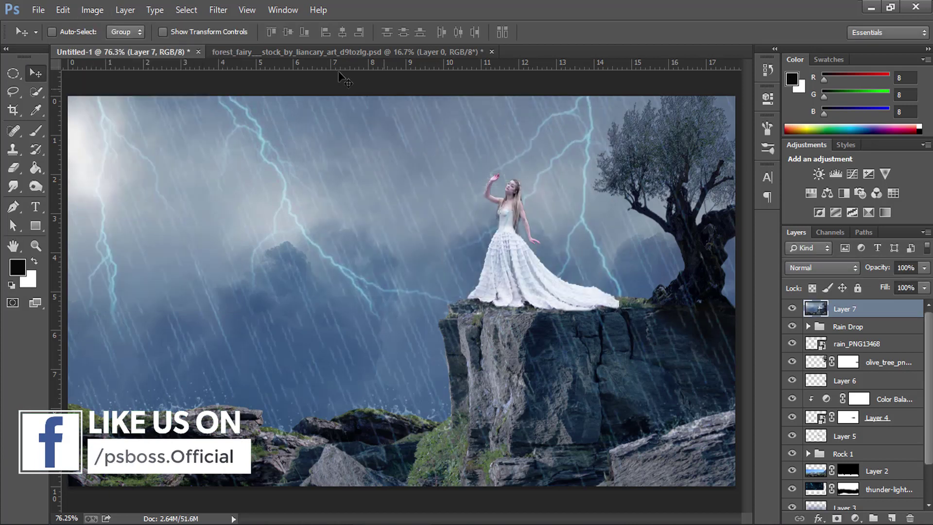
Step: Cancel the Adaptive Wide Angle filter and launch the Camera Raw Filter on Layer 7
left_click(218, 10)
left_click(233, 80)
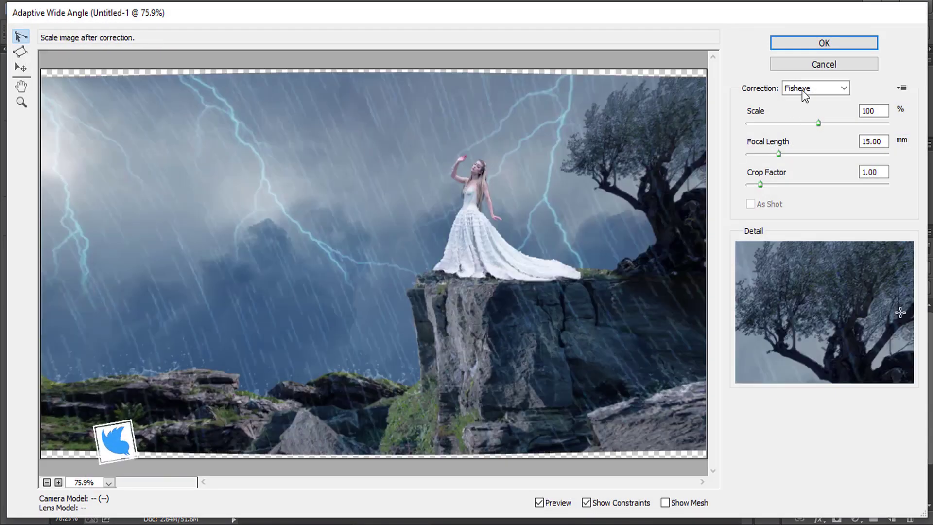
left_click(802, 64)
left_click(217, 10)
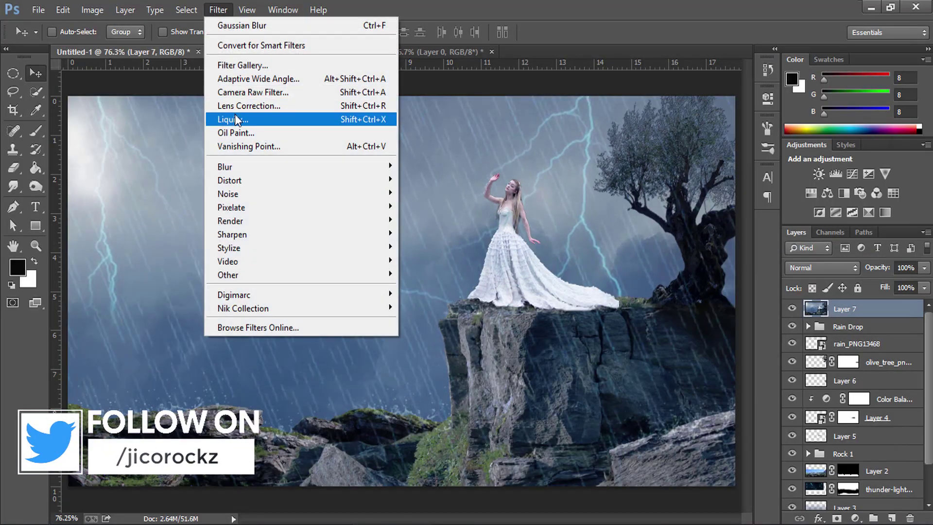
left_click(247, 94)
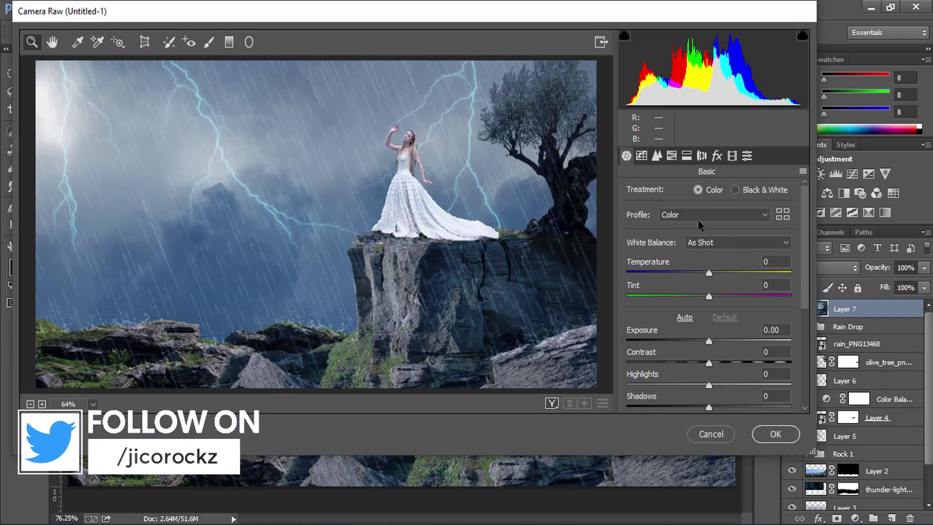
Step: Warm Temperature slightly, apply the Color group's Matte preset, and mark Matte as a favourite
left_click_drag(708, 273, 712, 273)
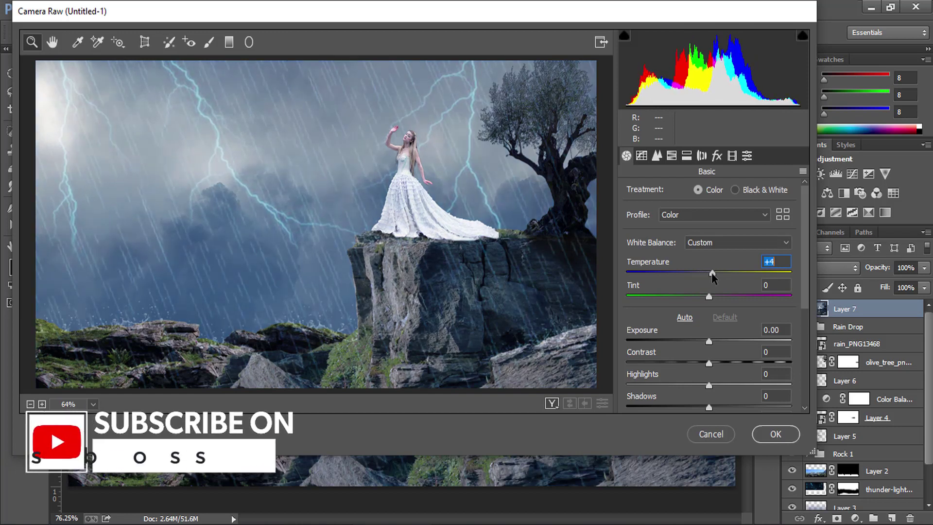
left_click(686, 156)
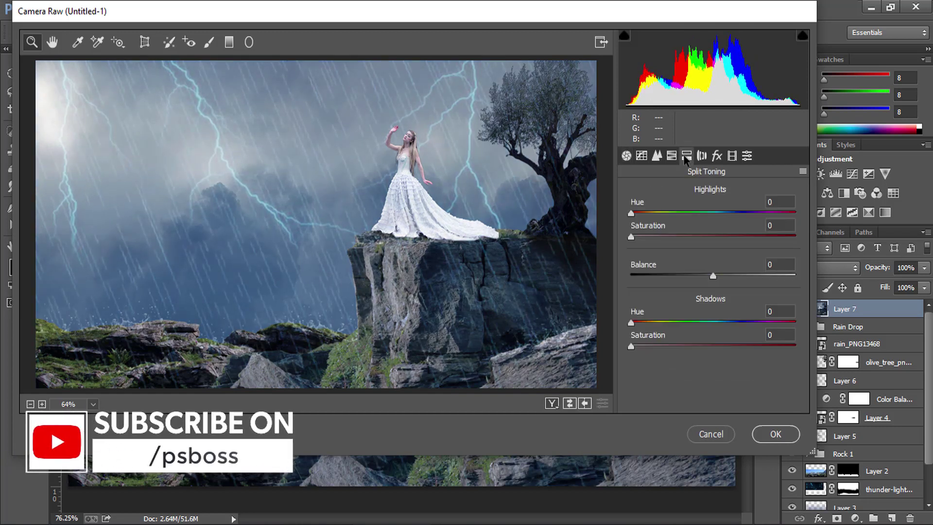
left_click(701, 155)
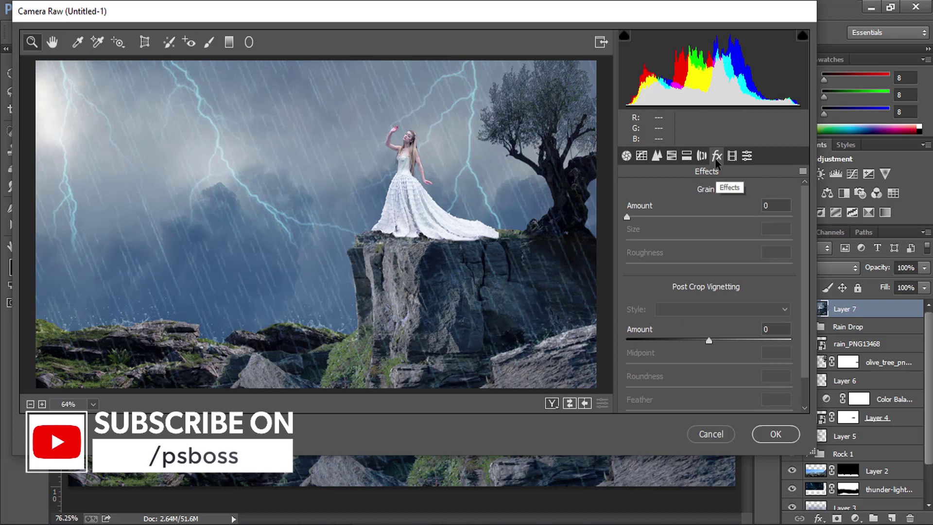
left_click(732, 156)
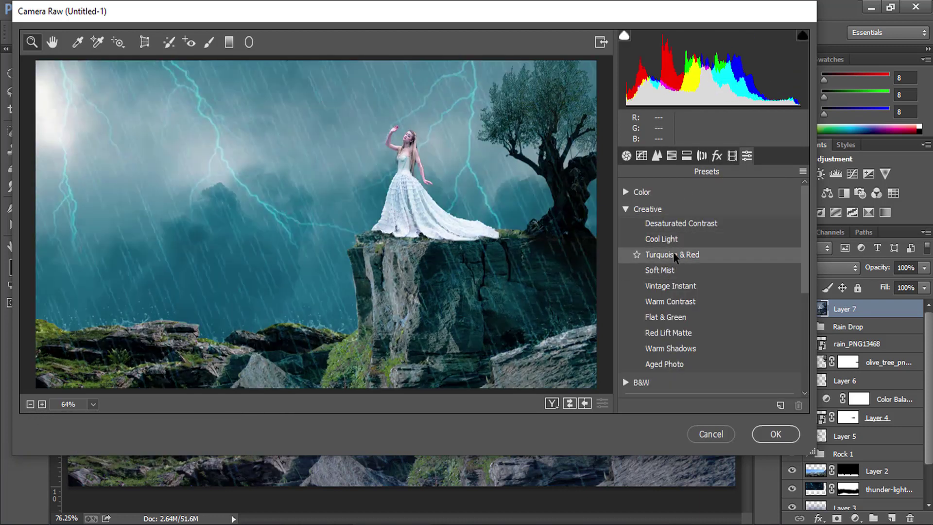
left_click(641, 192)
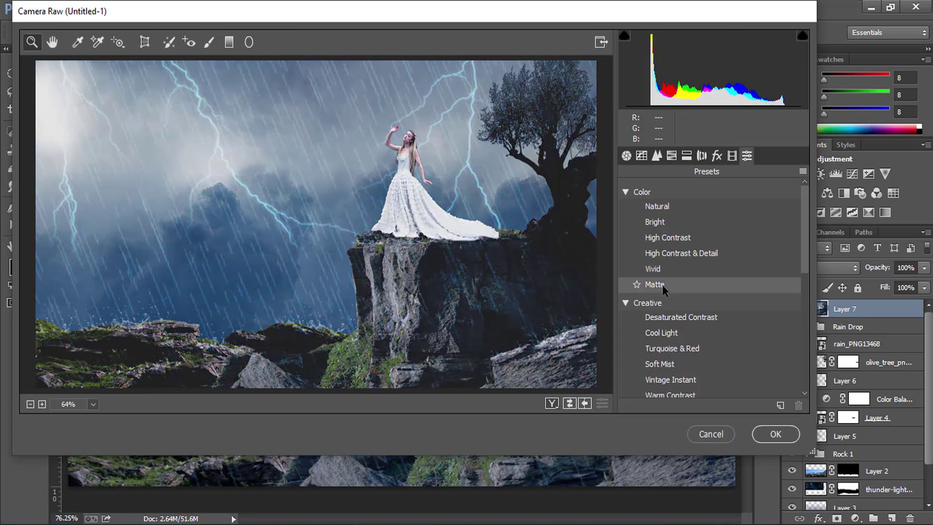
left_click(663, 285)
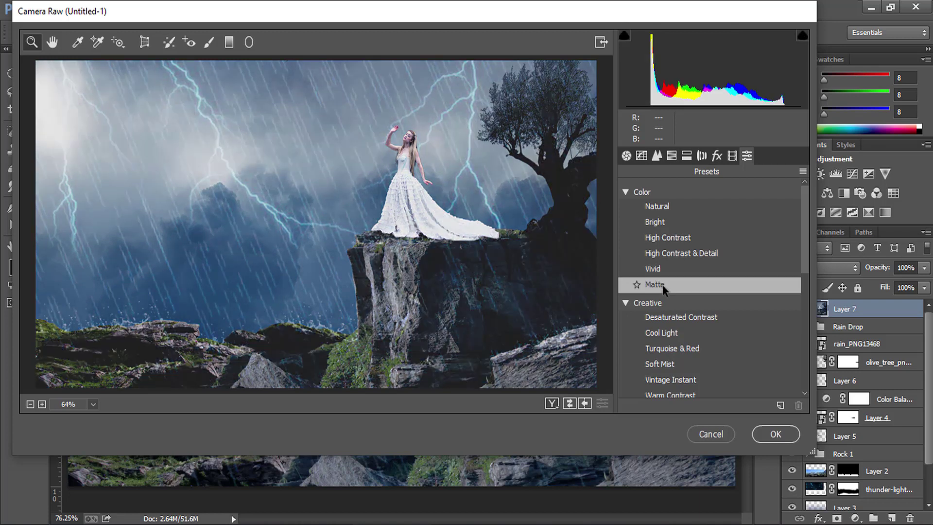
left_click(637, 284)
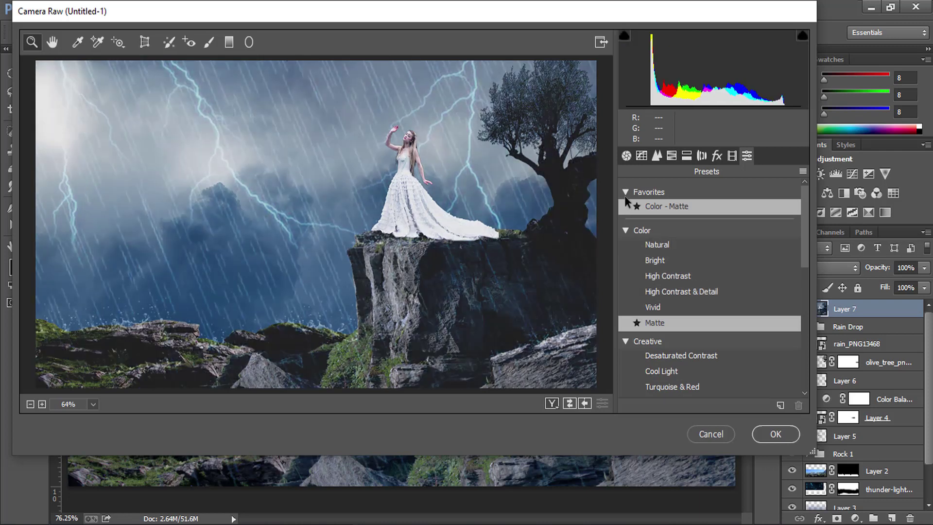
left_click(625, 193)
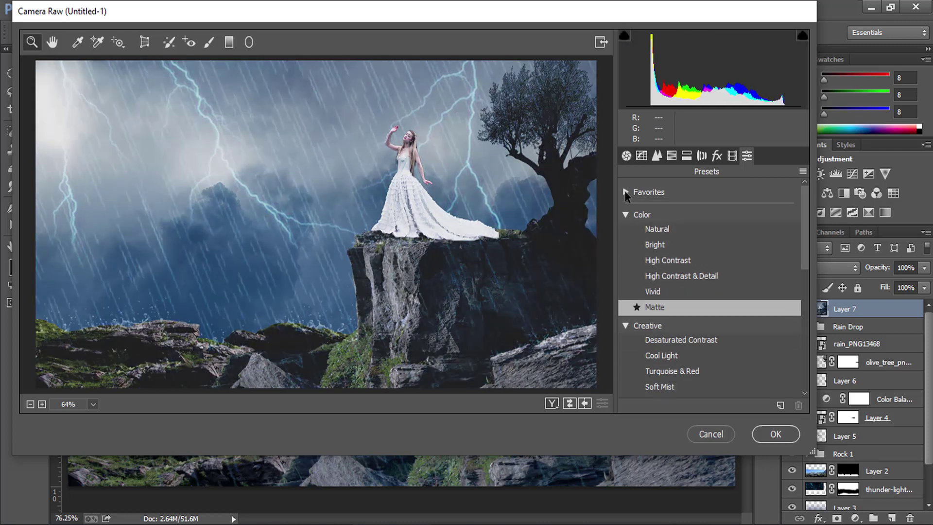
left_click(626, 216)
Step: Set Blacks to +13, Contrast to -28 and Exposure to -0.15, then apply the Camera Raw filter
left_click(628, 156)
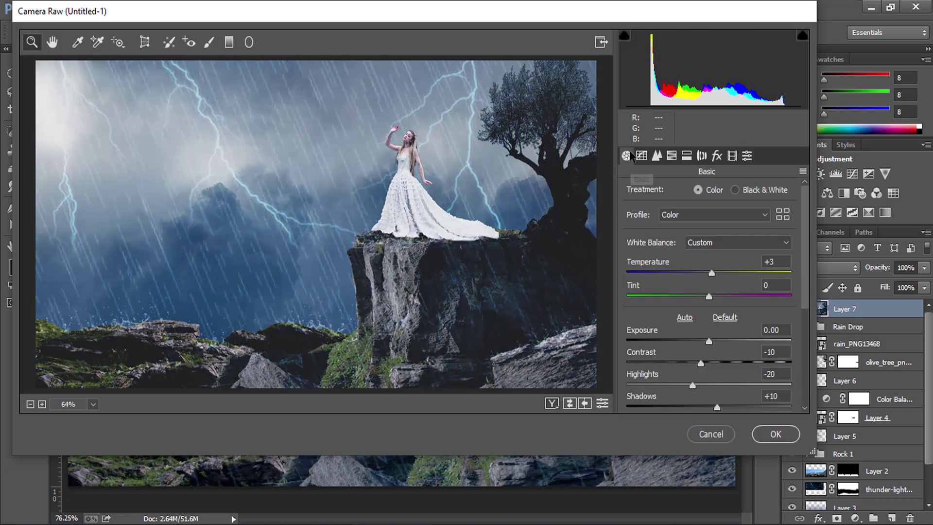
left_click(631, 156)
scroll(734, 318, "down", 3)
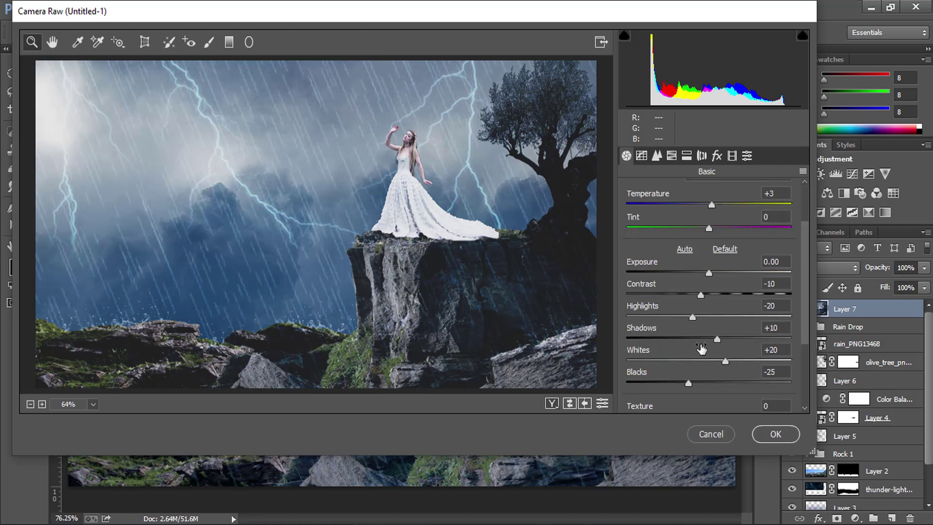
mouse_move(687, 382)
left_mouse_down()
mouse_move(721, 382)
mouse_move(680, 382)
mouse_move(698, 379)
left_mouse_up()
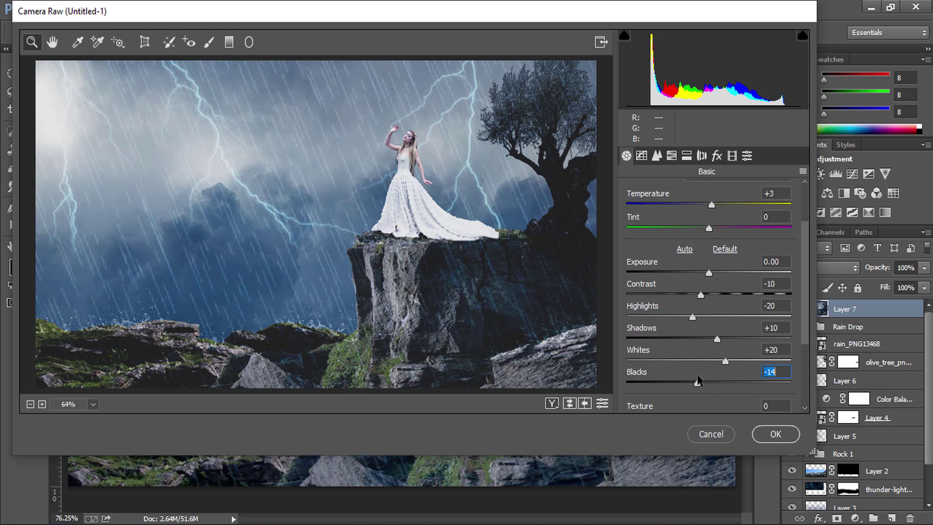
left_click_drag(698, 380, 720, 364)
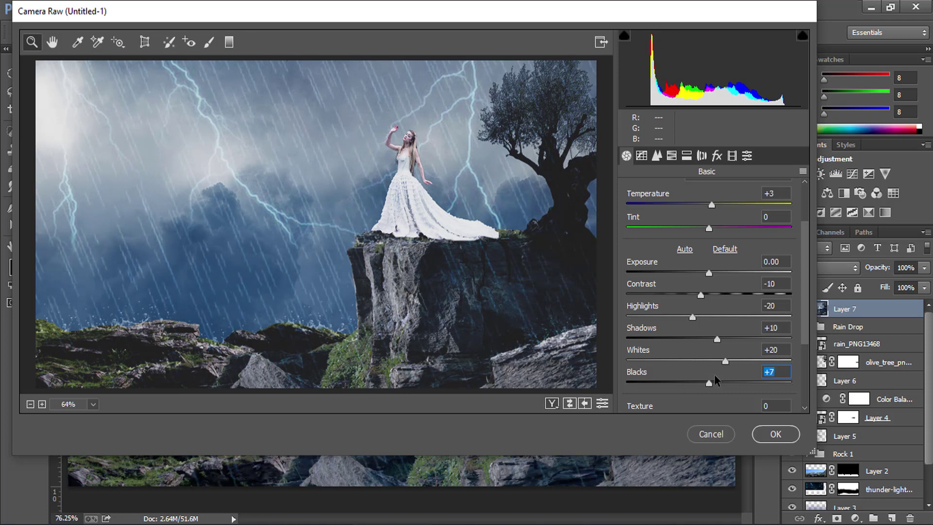
left_click(701, 294)
left_click_drag(700, 294, 685, 295)
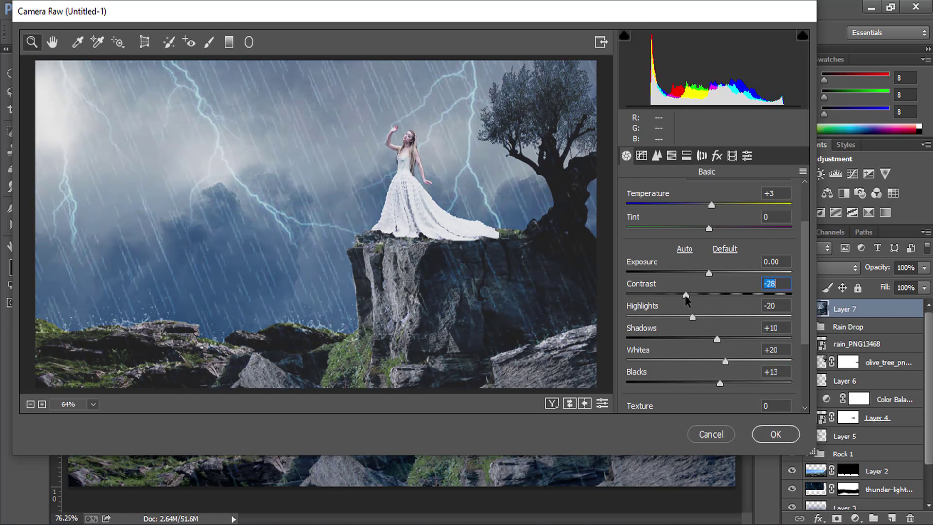
left_click_drag(707, 272, 706, 275)
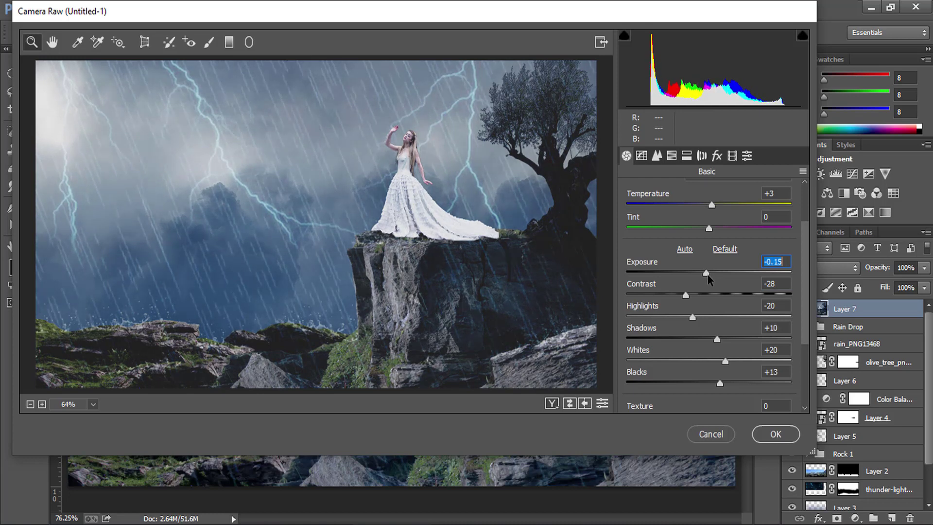
left_click(765, 433)
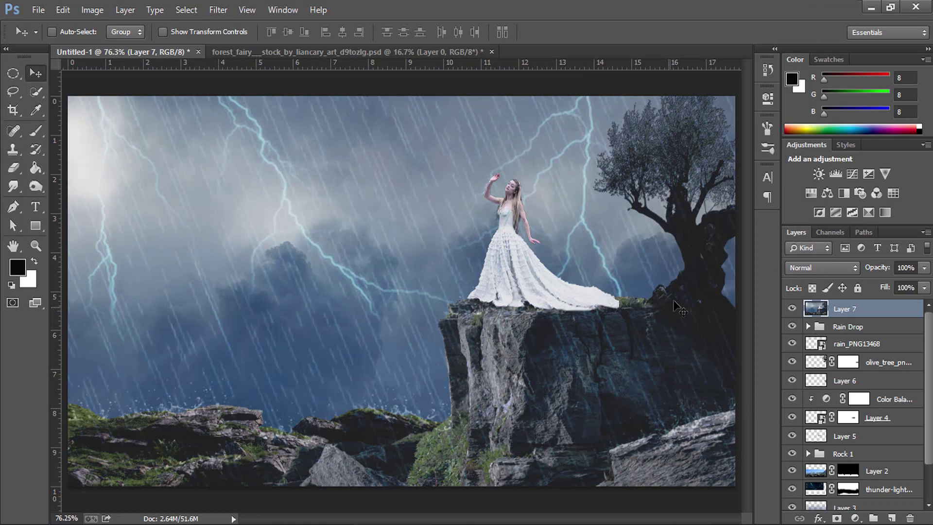
Step: Compare Layer 7 on and off, then launch Nik Color Efex Pro 4
left_click(792, 309)
left_click(792, 309)
left_click(218, 10)
mouse_move(242, 308)
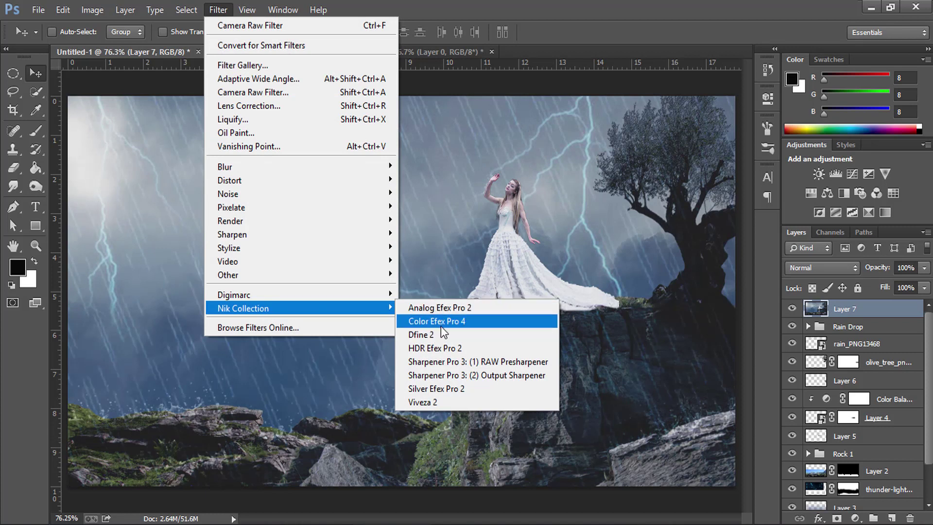
left_click(441, 321)
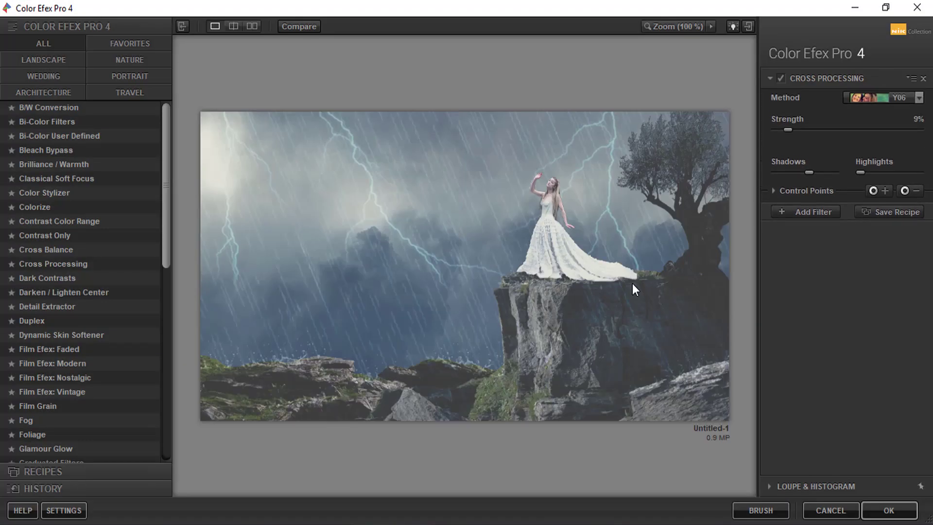
Step: Apply Cross Processing with method B10 at about 22% strength and slightly lowered shadows
mouse_move(809, 185)
left_mouse_down()
mouse_move(765, 183)
mouse_move(785, 182)
left_mouse_up()
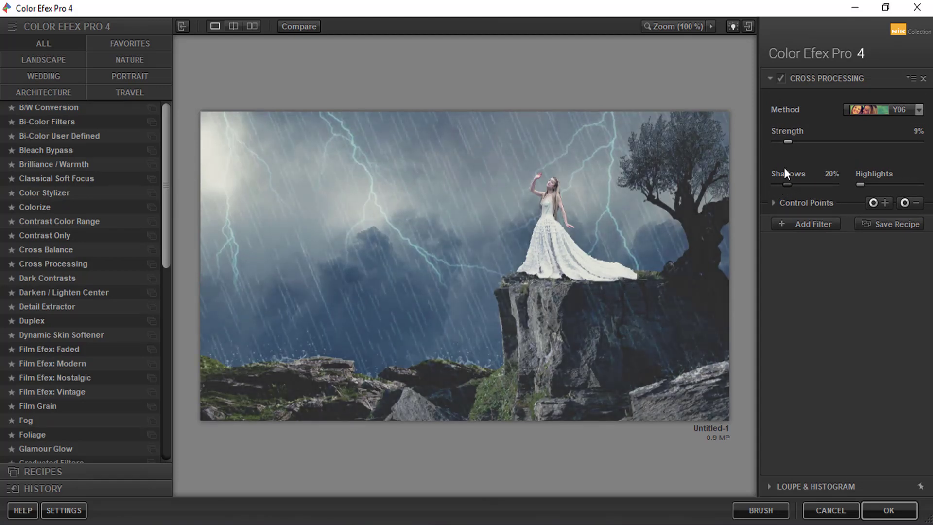
left_click(875, 111)
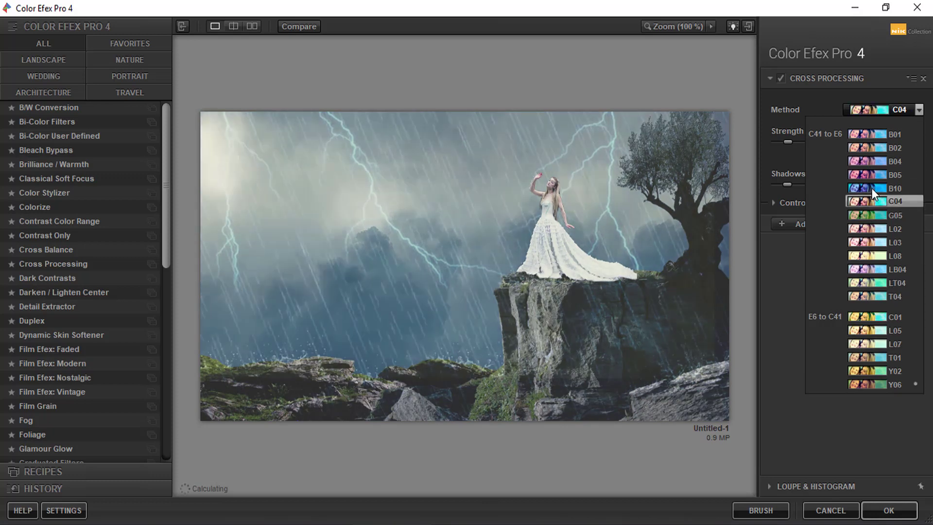
left_click(870, 185)
mouse_move(789, 139)
left_mouse_down()
mouse_move(805, 138)
mouse_move(777, 142)
mouse_move(808, 145)
left_mouse_up()
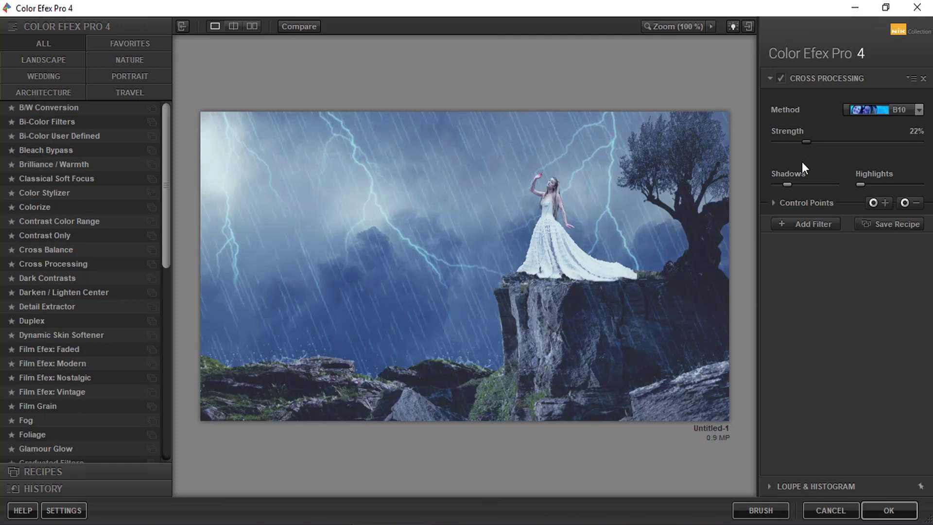
left_click_drag(787, 185, 785, 184)
left_click(884, 511)
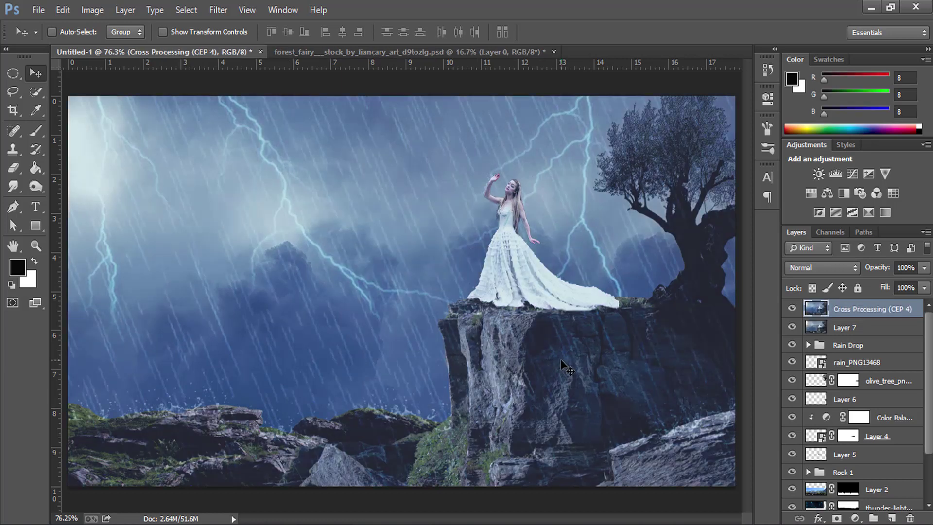
Step: Hide the Cross Processing (CEP 4) layer to compare the composite without its blue grade
left_click(35, 245)
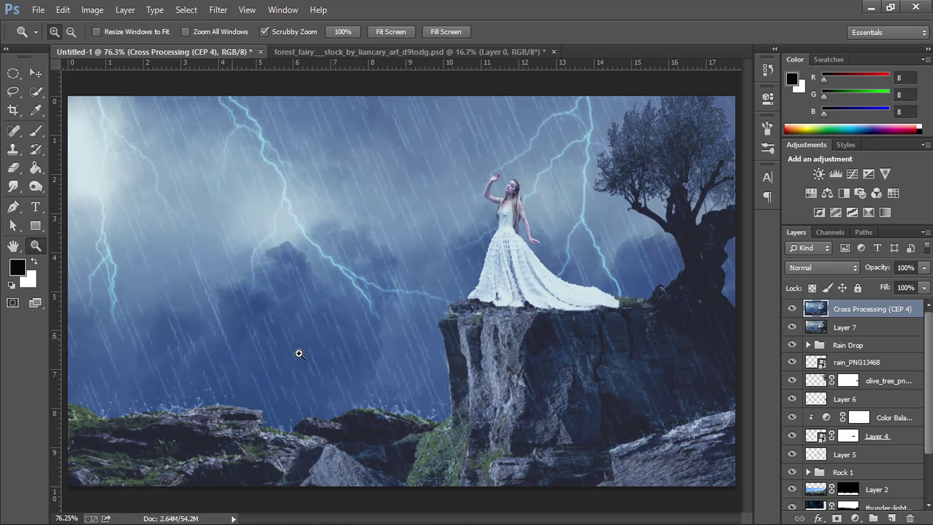
left_click_drag(427, 366, 408, 358)
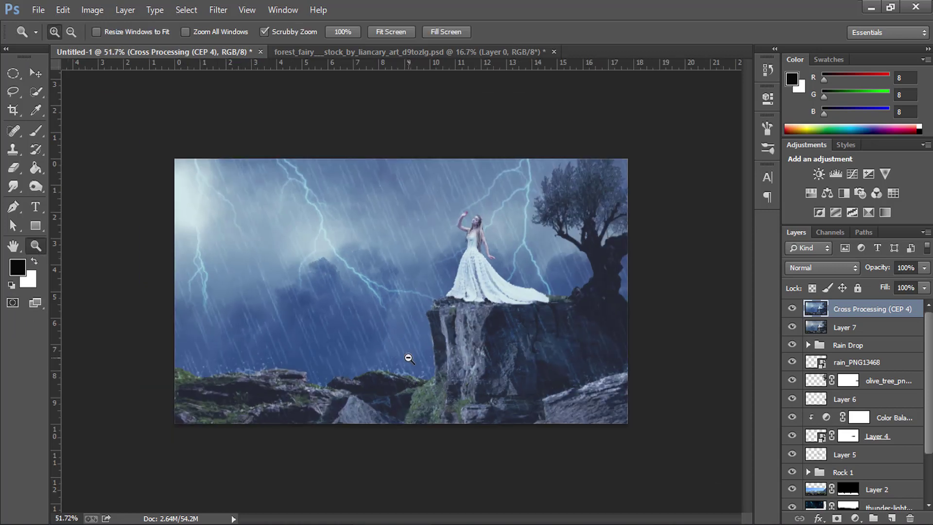
left_click(408, 358)
left_click(791, 309)
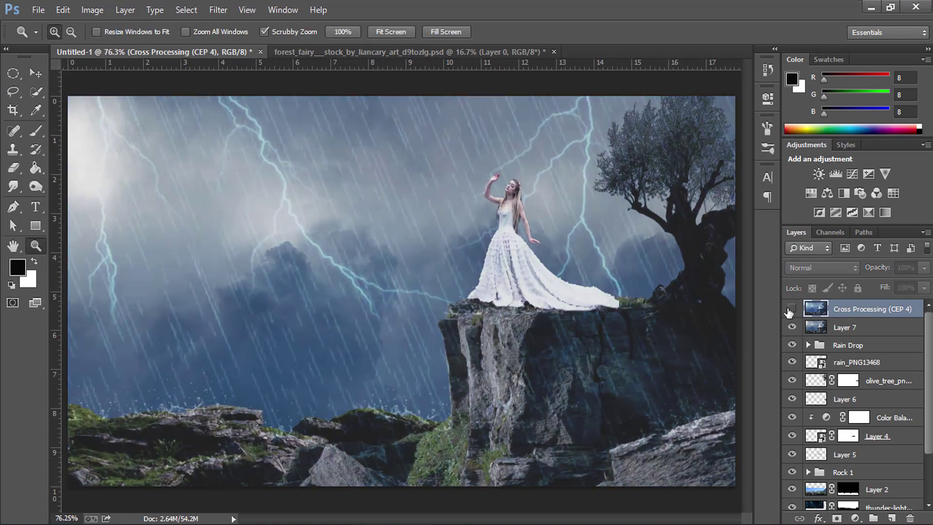